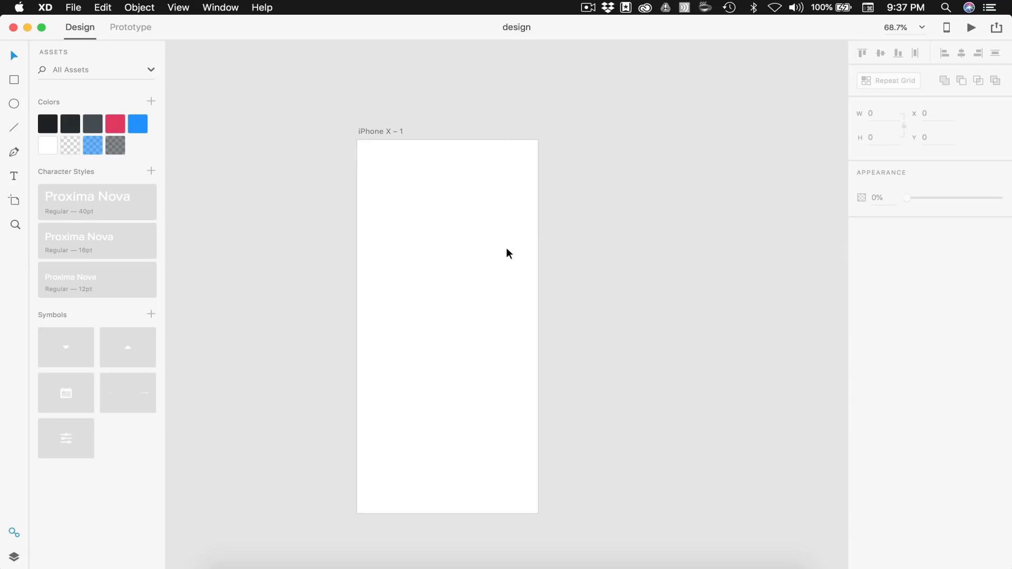
# Fill the iPhone X artboard with the first, near-black colour swatch from the assets
pyautogui.click(392, 132)
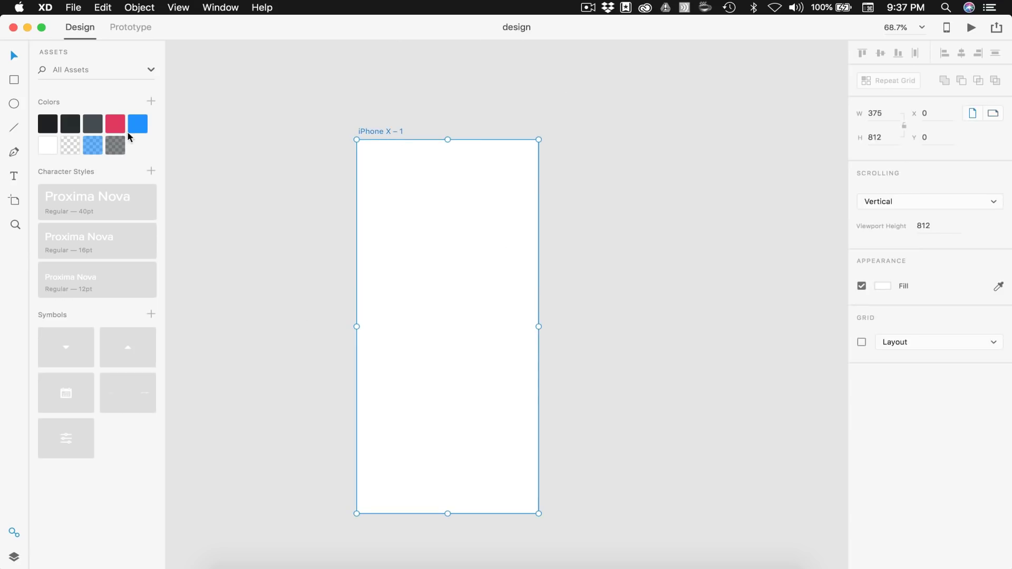
pyautogui.click(47, 125)
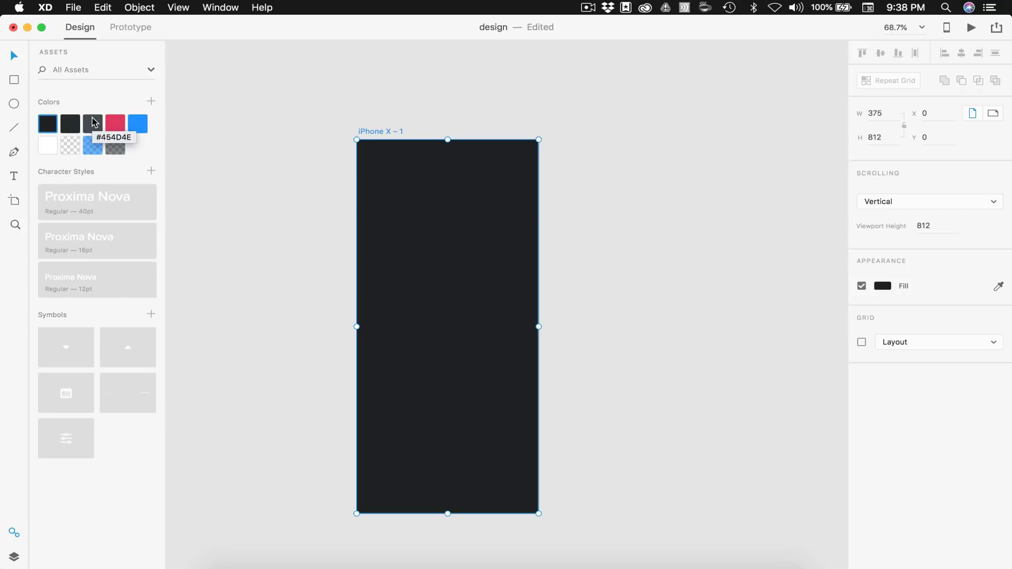
pyautogui.click(211, 220)
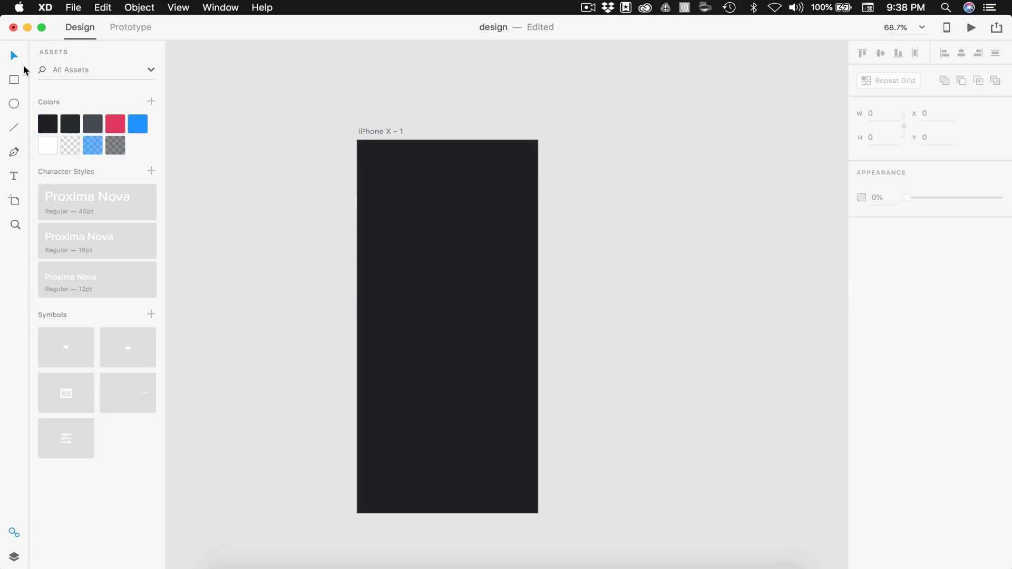
# Draw a full-width rectangle, 375 wide, from the artboard's top-left corner and set its height to 220
pyautogui.click(14, 80)
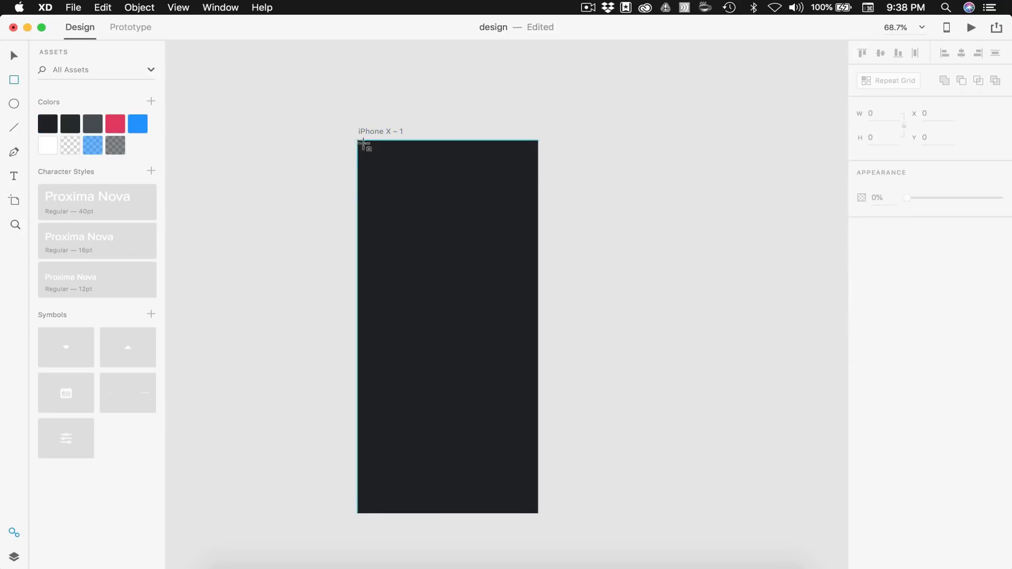
pyautogui.moveTo(363, 142)
pyautogui.mouseDown()
pyautogui.moveTo(524, 241)
pyautogui.moveTo(538, 240)
pyautogui.mouseUp()
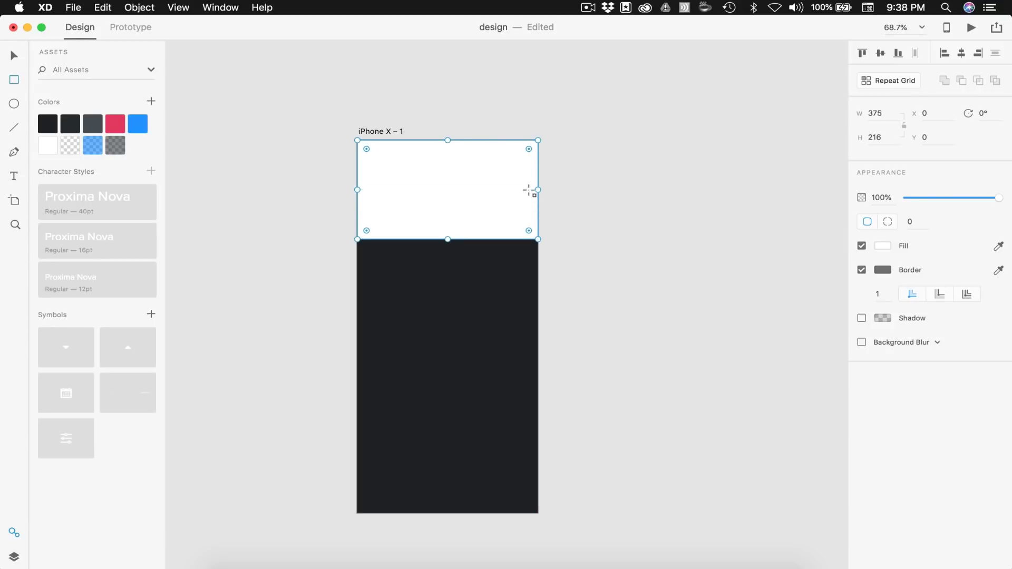
pyautogui.click(888, 138)
pyautogui.write('220')
pyautogui.press('Return')
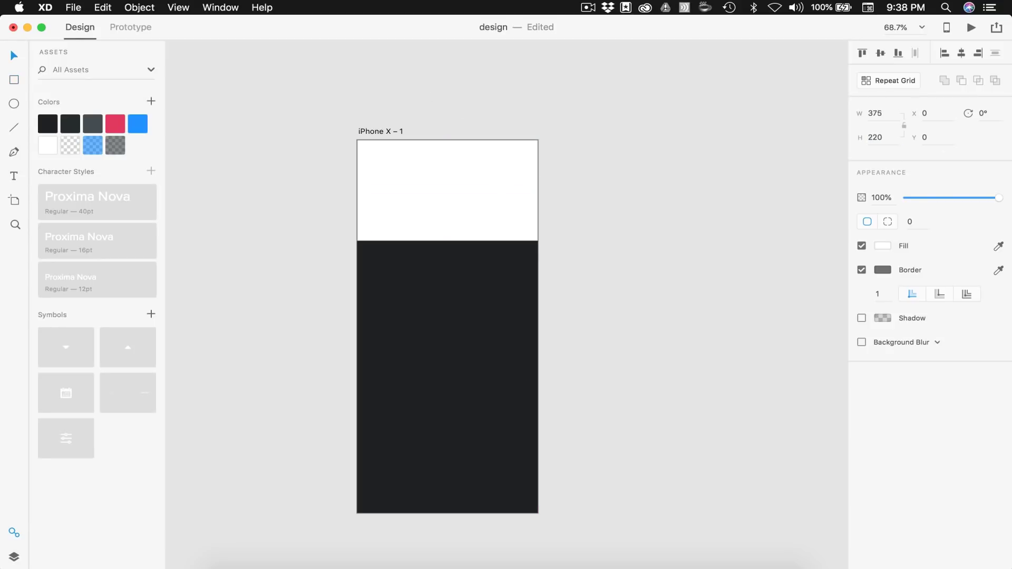
# Remove the header rectangle's border and fill it with the second dark colour swatch
pyautogui.click(862, 269)
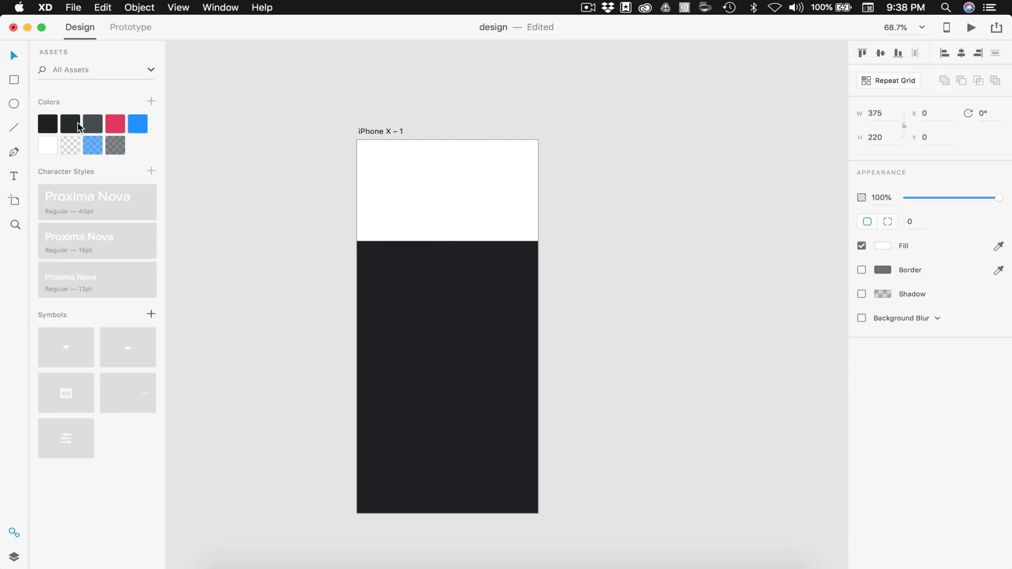
pyautogui.click(71, 126)
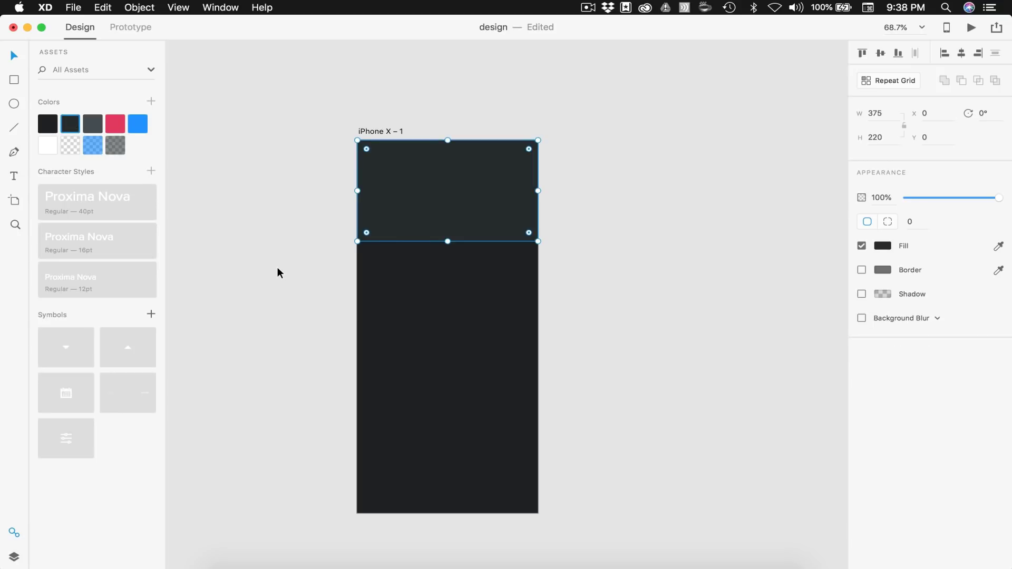
pyautogui.click(277, 266)
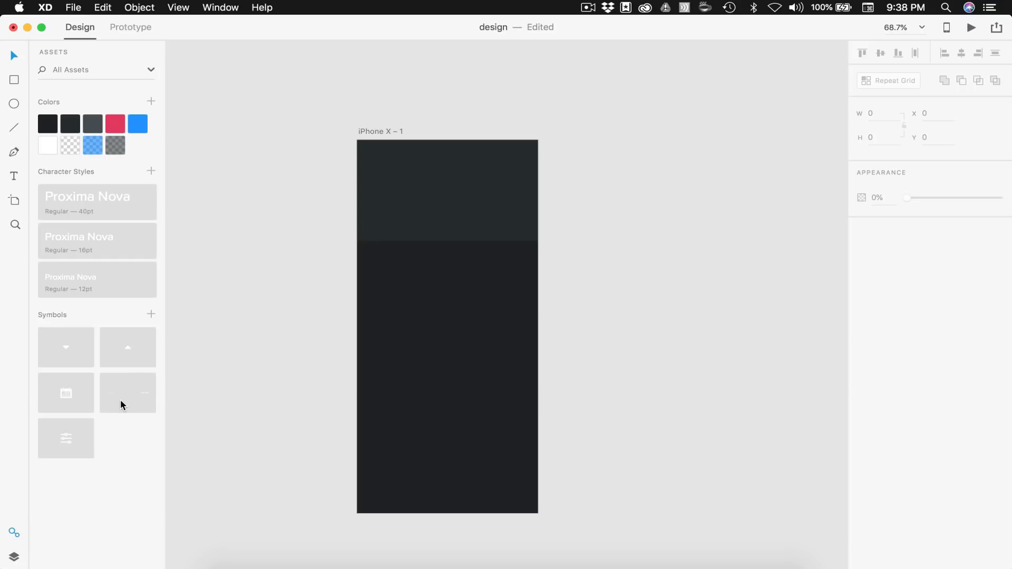
# Place the status bar symbol across the header and align it to the top of the artboard at X 0, Y 0
pyautogui.moveTo(149, 395); pyautogui.dragTo(445, 255)
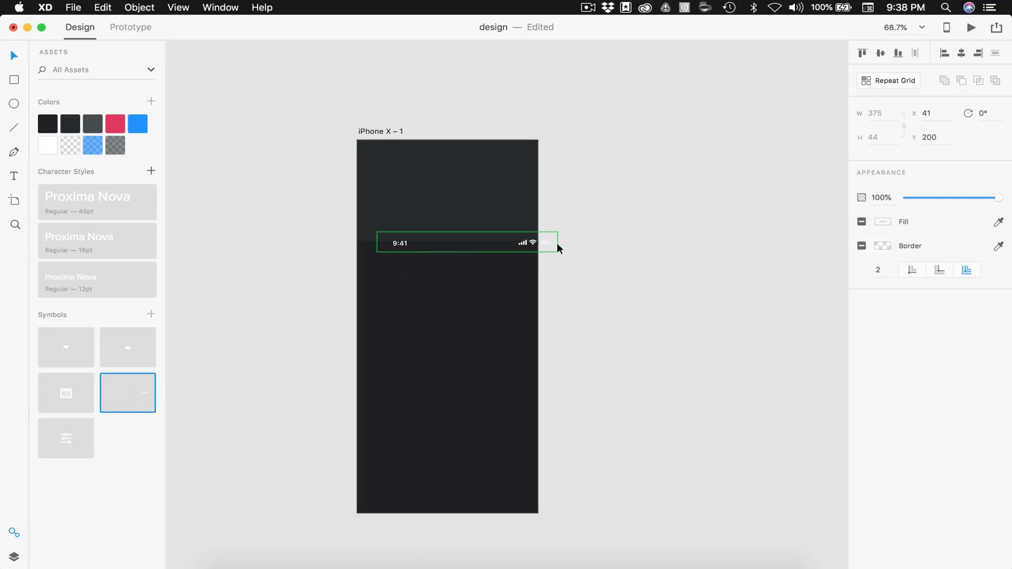
pyautogui.moveTo(547, 246); pyautogui.dragTo(530, 159)
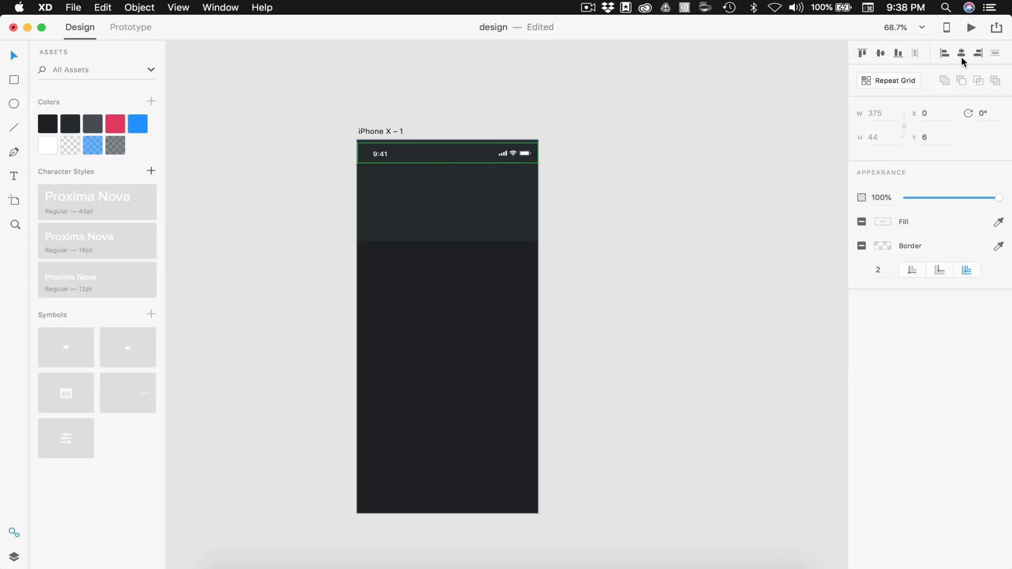
pyautogui.click(863, 53)
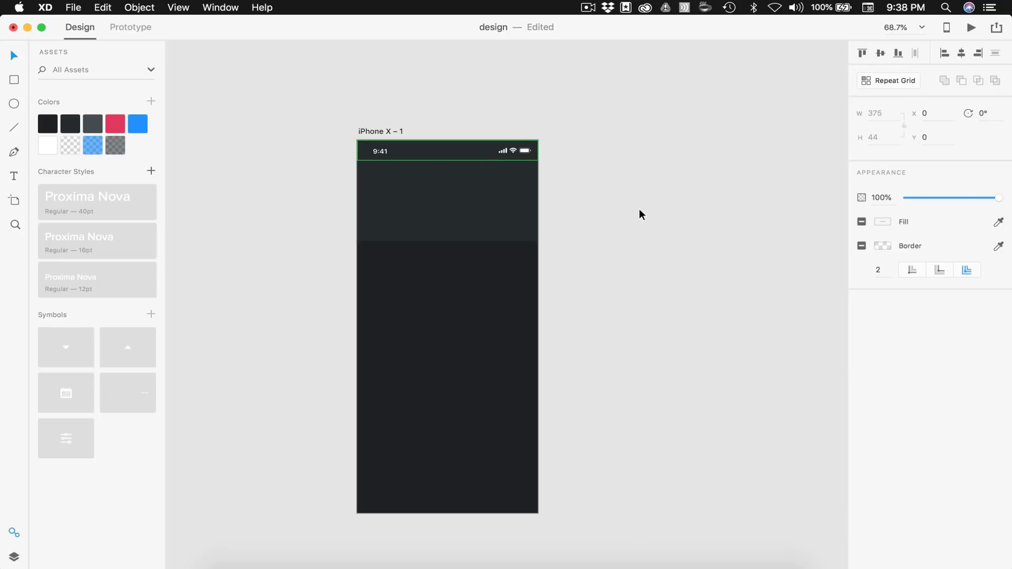
pyautogui.click(640, 211)
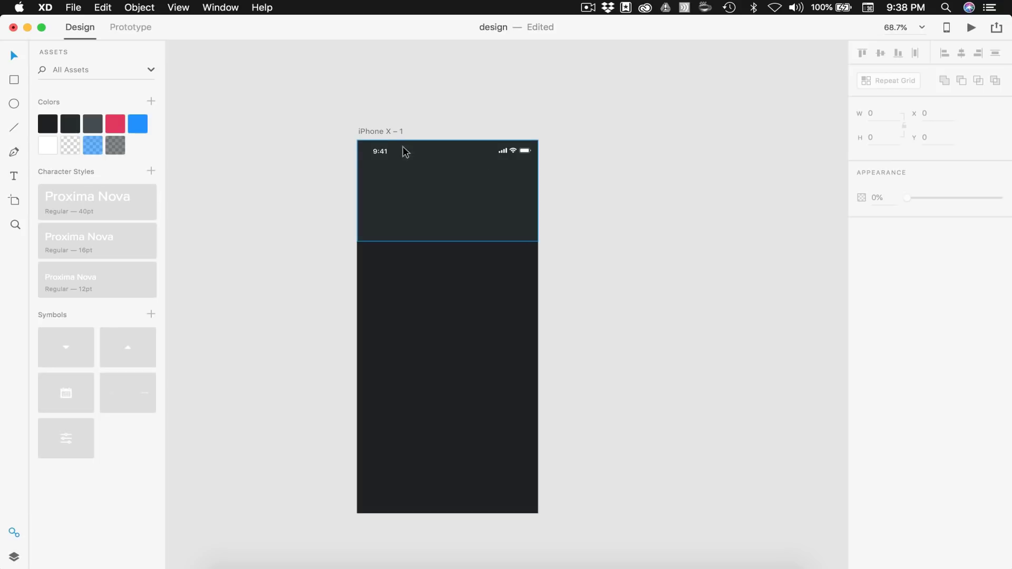
# Rename the artboard "Exercise - Weight Training"
pyautogui.doubleClick(368, 130)
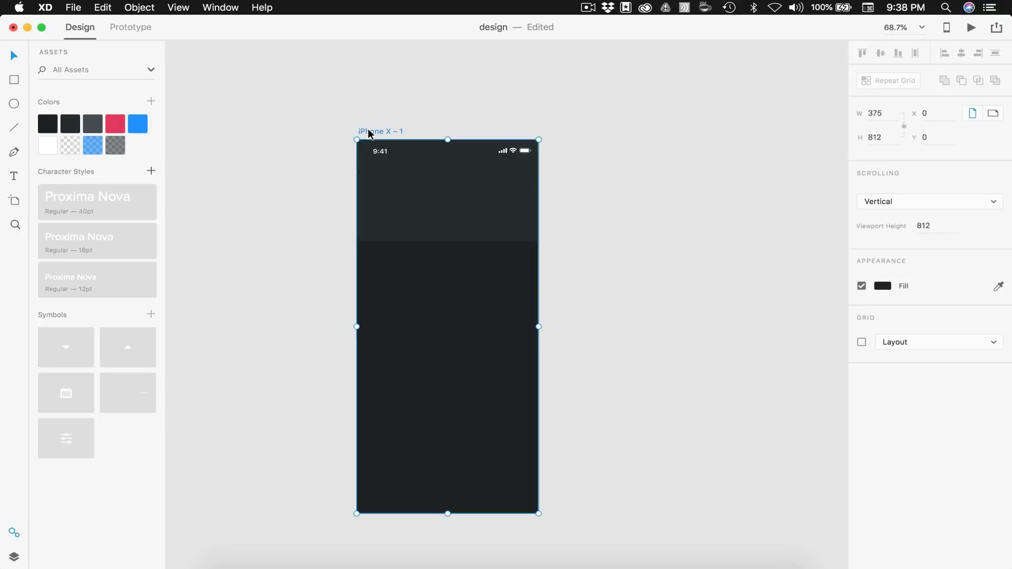
pyautogui.write('Ex')
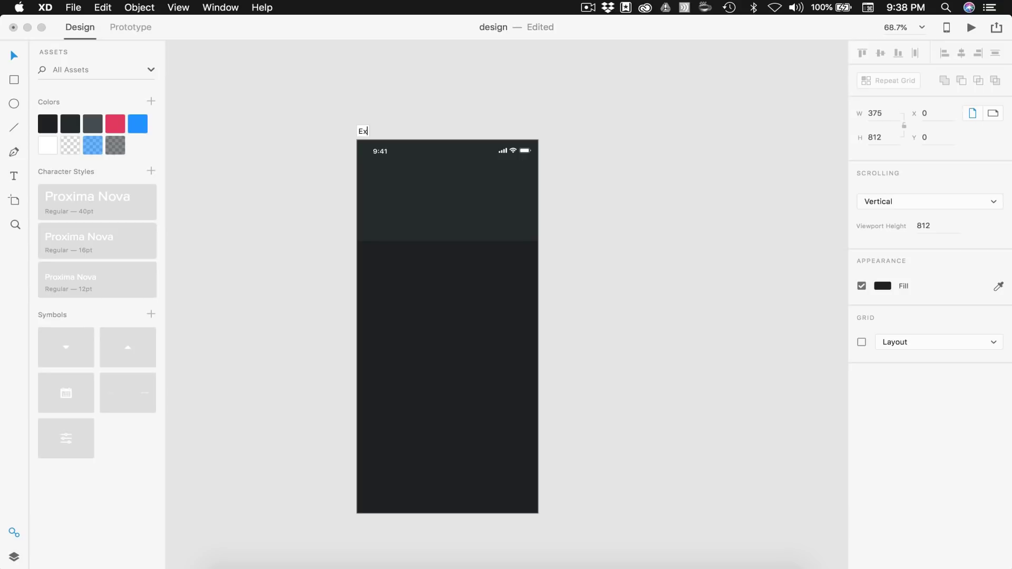
pyautogui.write('ercise - Weight Training')
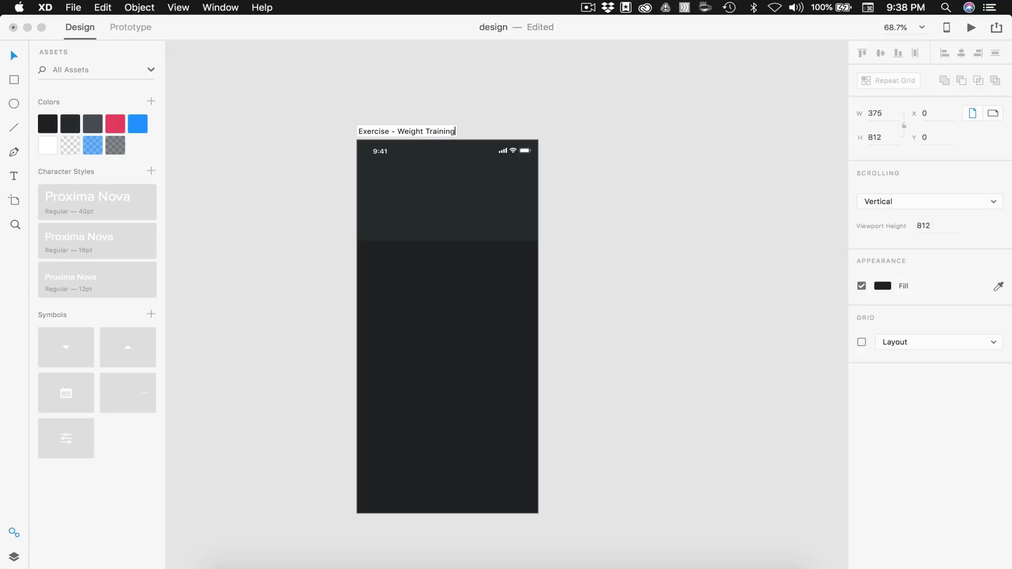
pyautogui.press('Return')
# Enable a layout grid on the artboard with 2 columns and side margins of 0
pyautogui.click(401, 137)
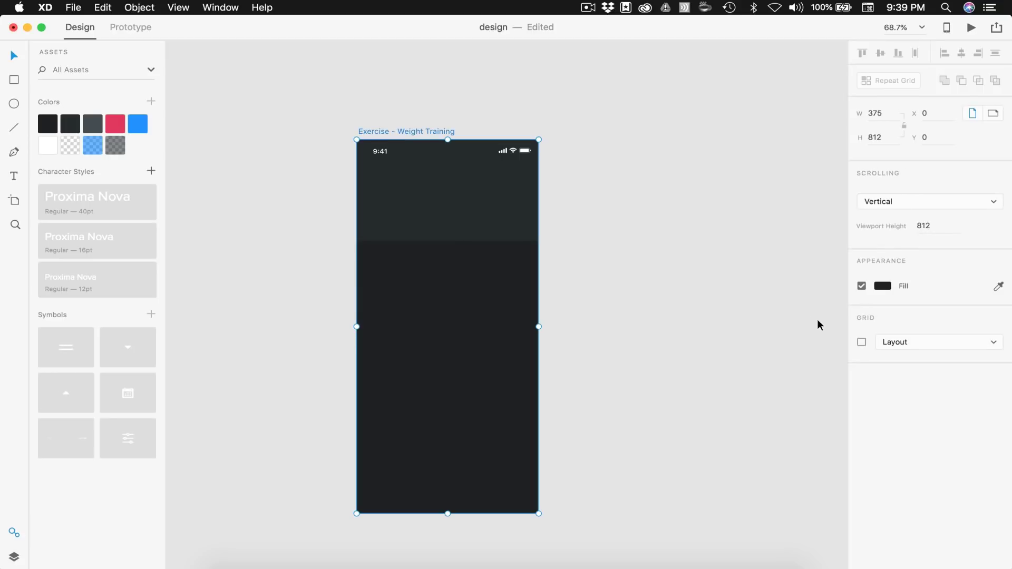
pyautogui.click(862, 342)
pyautogui.click(987, 366)
pyautogui.write('2')
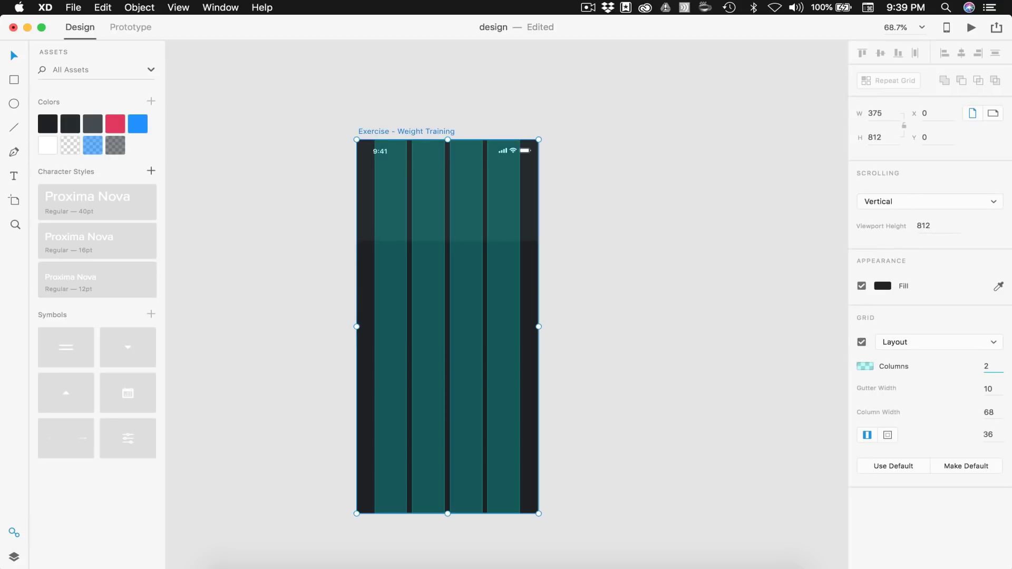
pyautogui.press('Return')
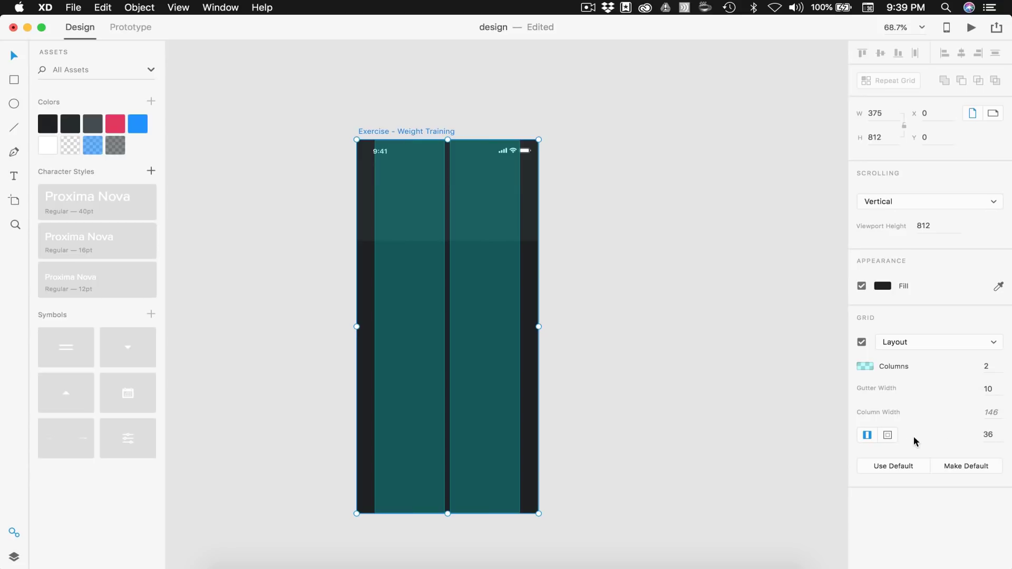
pyautogui.click(989, 435)
pyautogui.write('0')
pyautogui.press('Return')
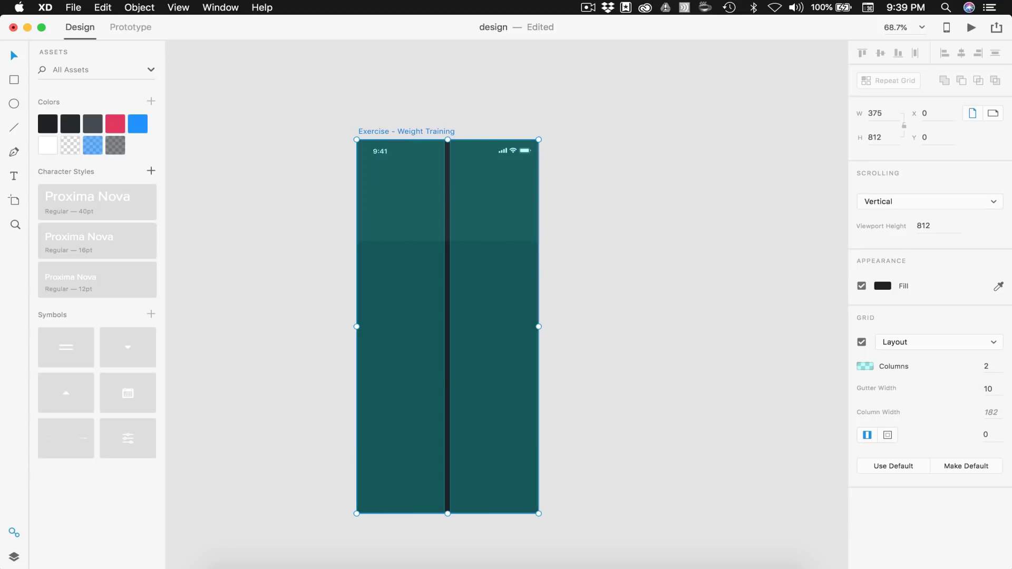
# Set the layout grid's column width to 20 and its gutter width to 335
pyautogui.click(991, 412)
pyautogui.write('20')
pyautogui.press('Return')
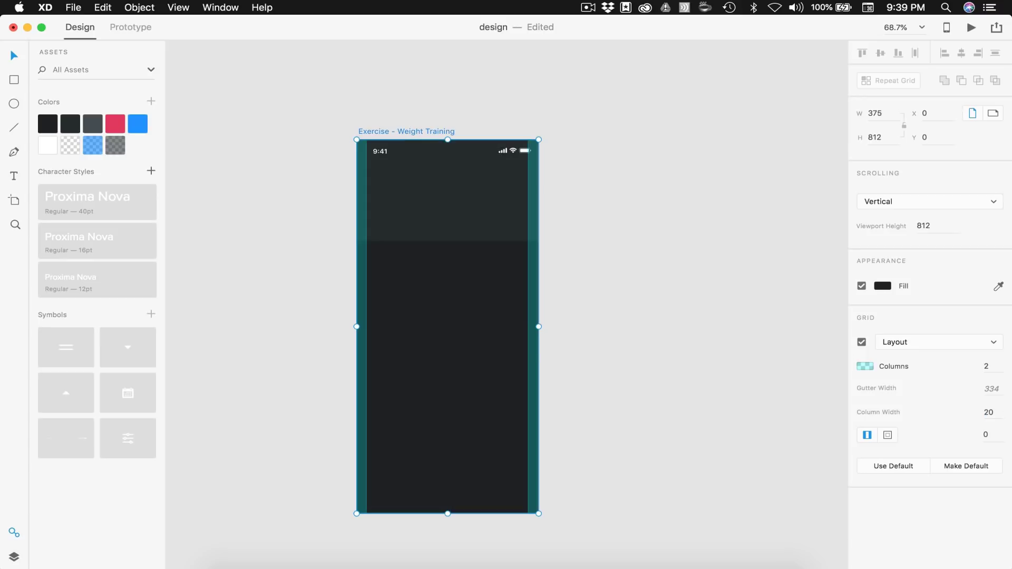
pyautogui.click(992, 389)
pyautogui.write('5')
pyautogui.press('Return')
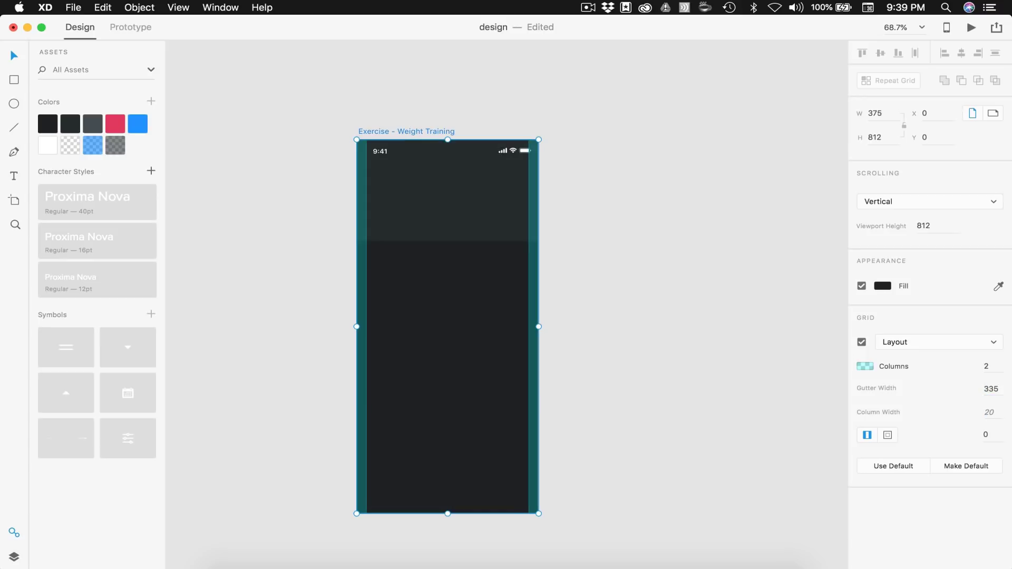
pyautogui.click(705, 305)
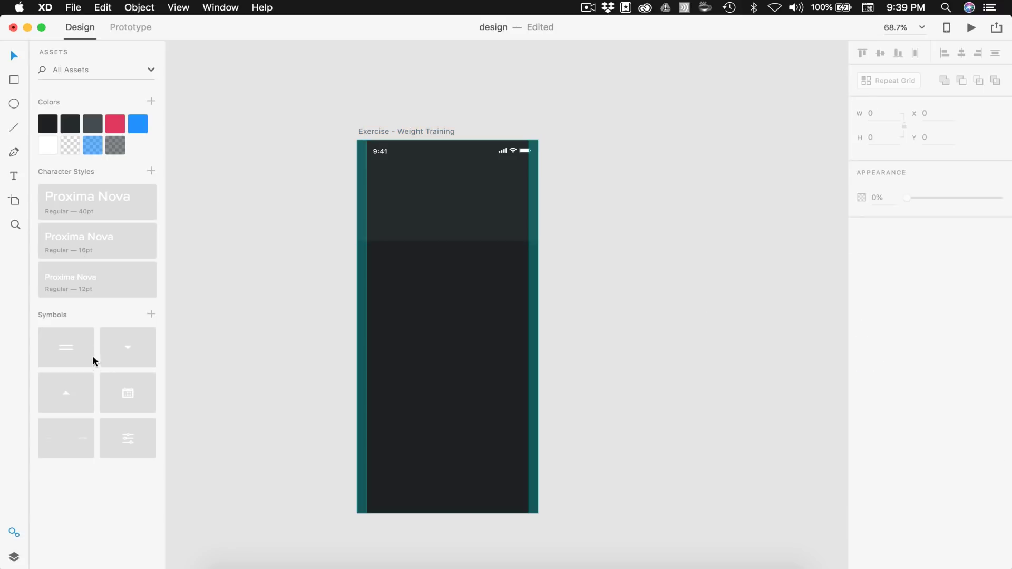
# Place the two-line menu icon symbol in the header along the left margin column at X 20, Y 56
pyautogui.moveTo(65, 349); pyautogui.dragTo(352, 142)
pyautogui.scroll(5, 393, 211)
pyautogui.press('alt')
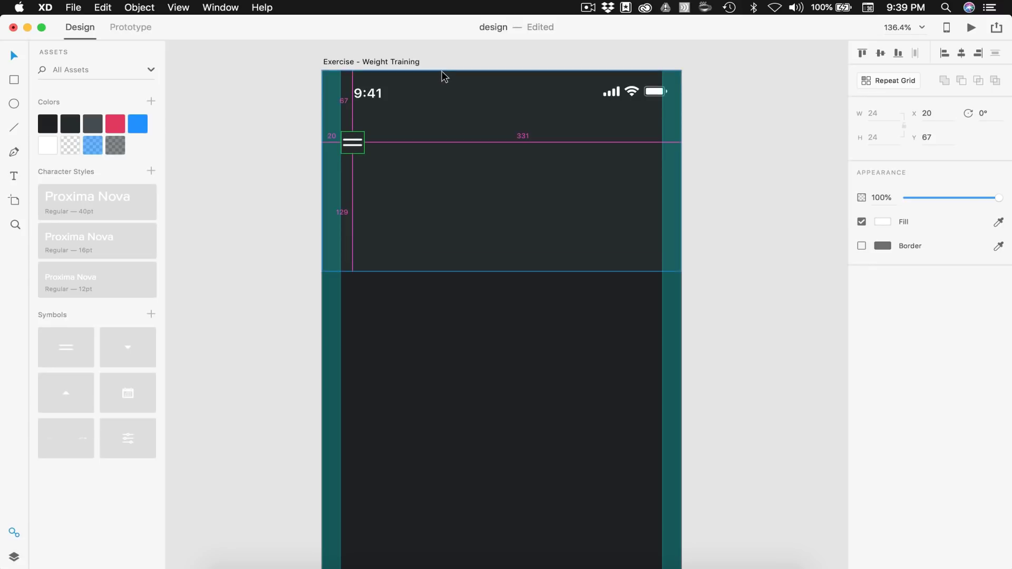
pyautogui.hotkey('shift', 'Up')
pyautogui.press('Up')
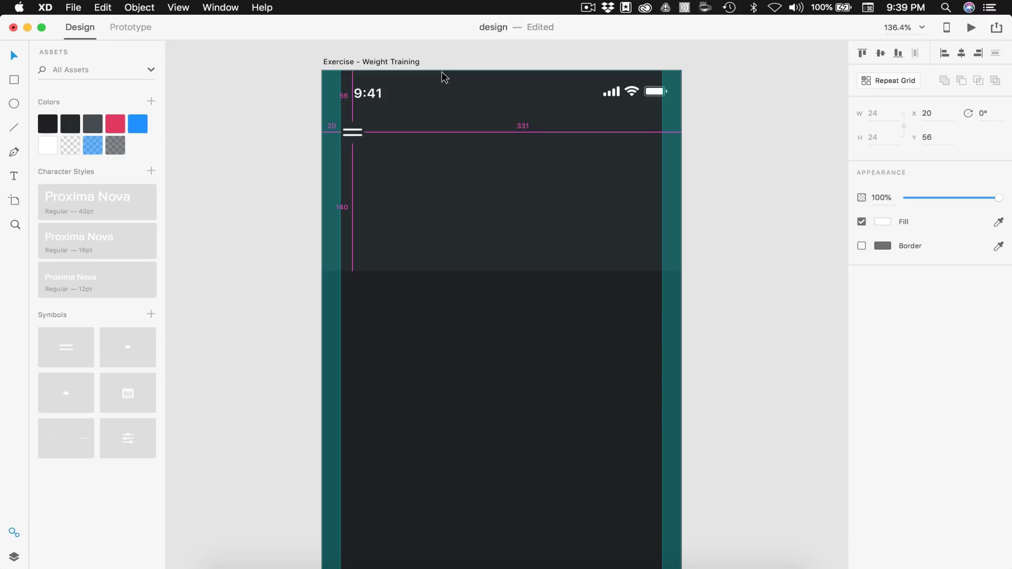
# Add an "Exercise" heading in the Proxima Nova Regular 40pt character style below the menu icon at X 20, Y 96
pyautogui.press('t')
pyautogui.click(380, 180)
pyautogui.write('Exercise')
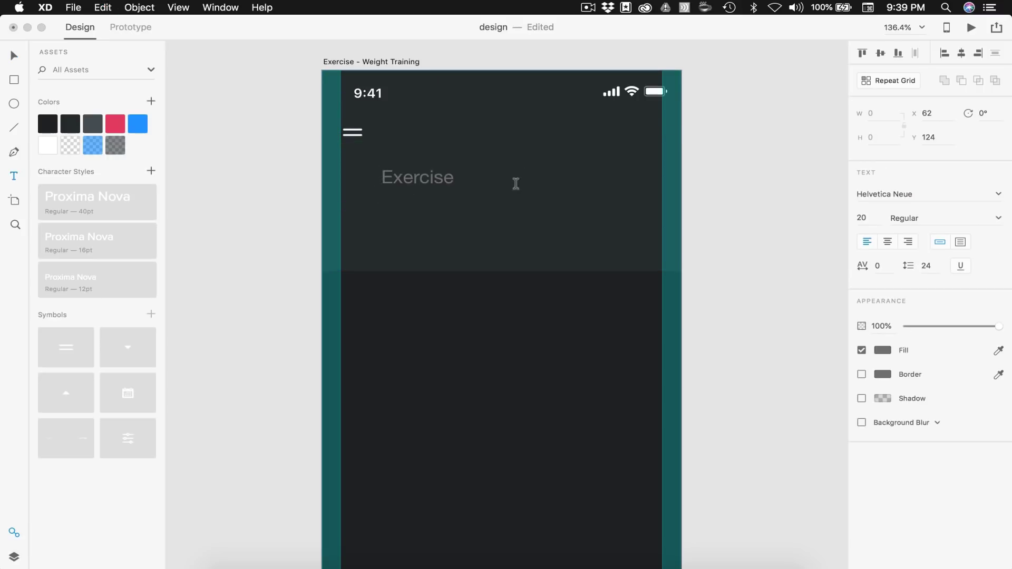
pyautogui.click(14, 56)
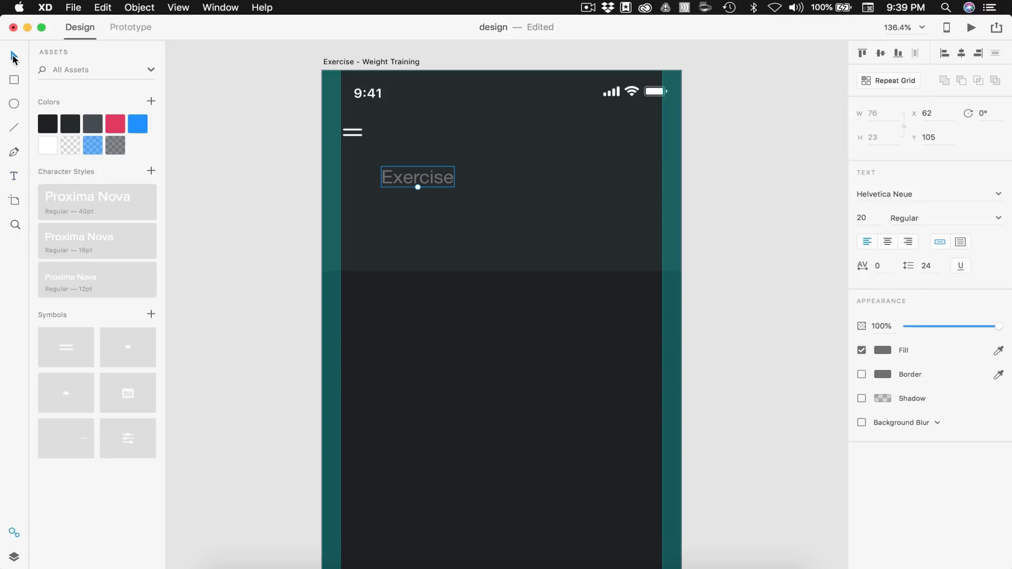
pyautogui.click(65, 205)
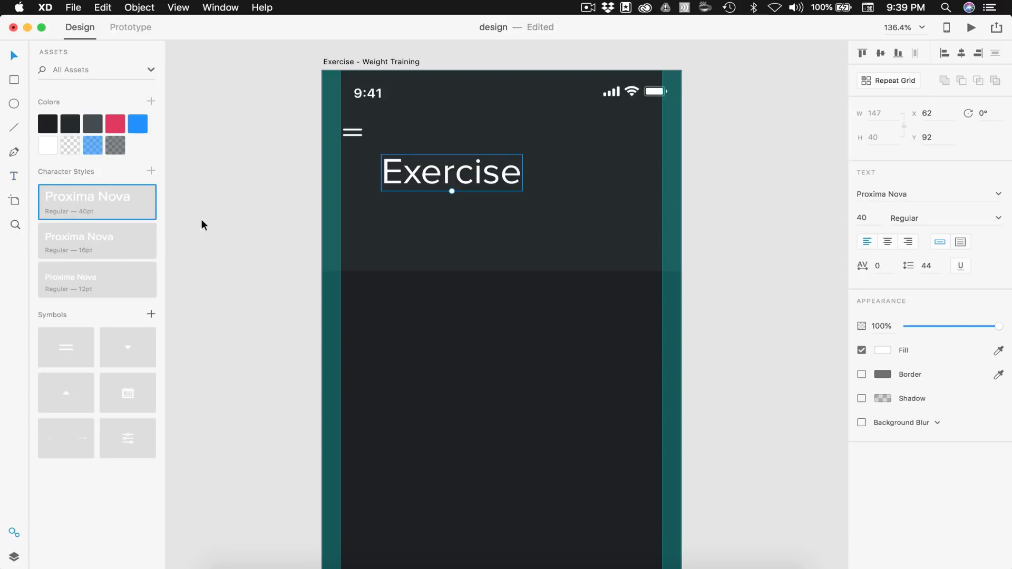
pyautogui.moveTo(430, 176); pyautogui.dragTo(395, 178)
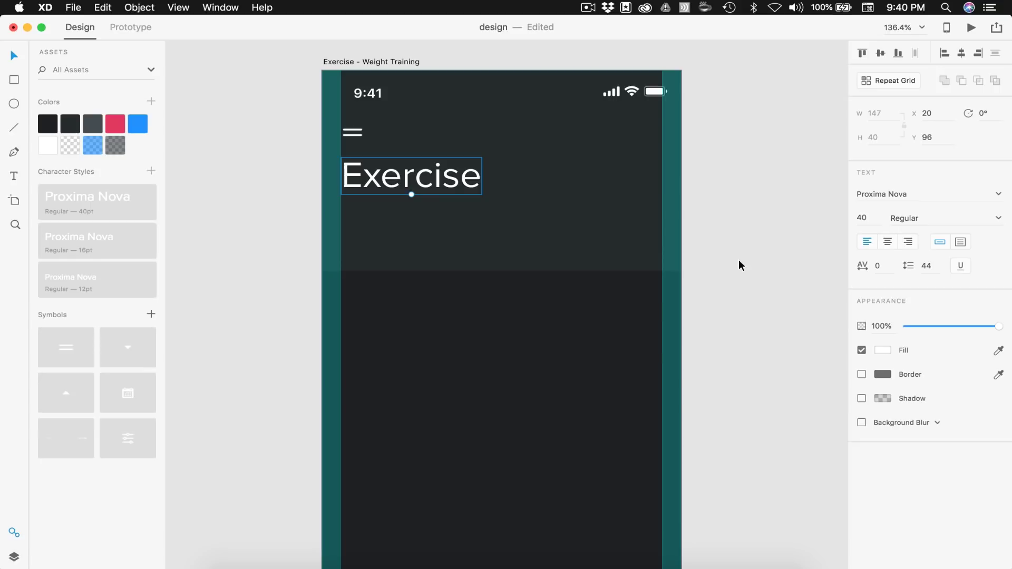
# Add a 375-wide horizontal divider line in the first, near-black swatch just below the "Exercise" heading
pyautogui.click(14, 129)
pyautogui.moveTo(323, 233); pyautogui.dragTo(682, 233)
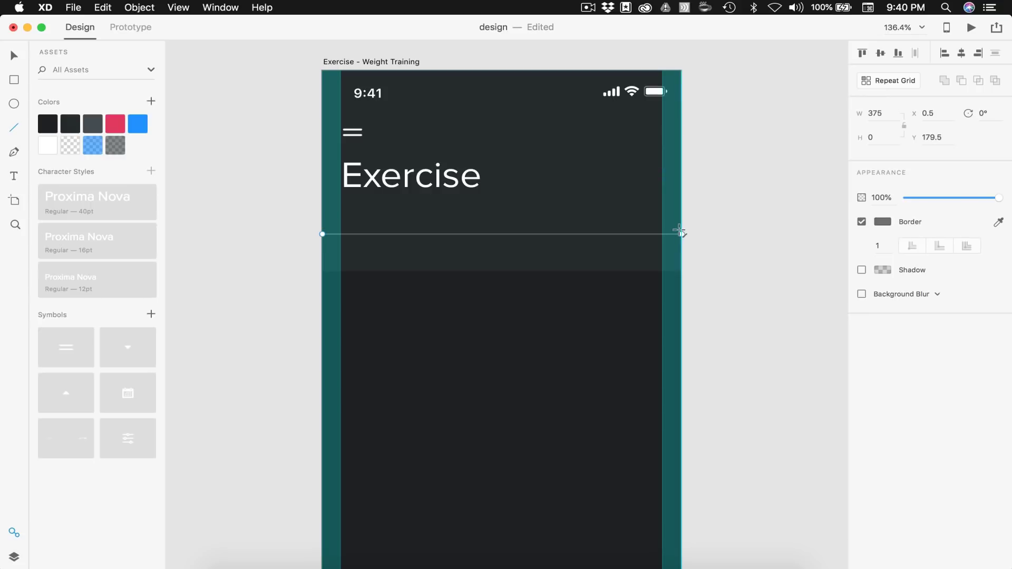
pyautogui.press('v')
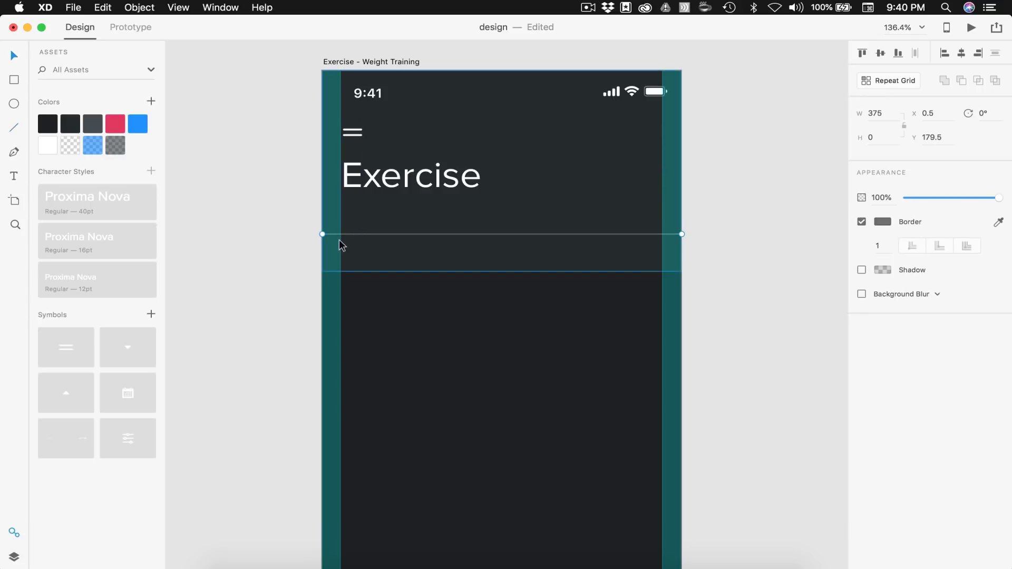
pyautogui.click(49, 126)
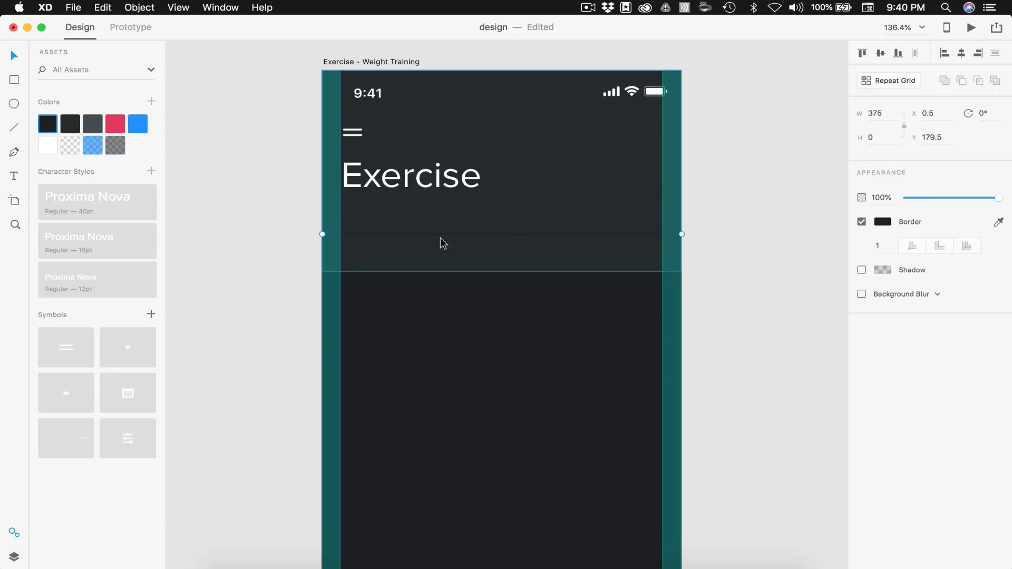
pyautogui.moveTo(432, 236); pyautogui.dragTo(431, 211)
pyautogui.press('Escape')
# Place the calendar icon symbol below the divider line along the left margin column at X 20, Y 177
pyautogui.scroll(-3, 433, 188)
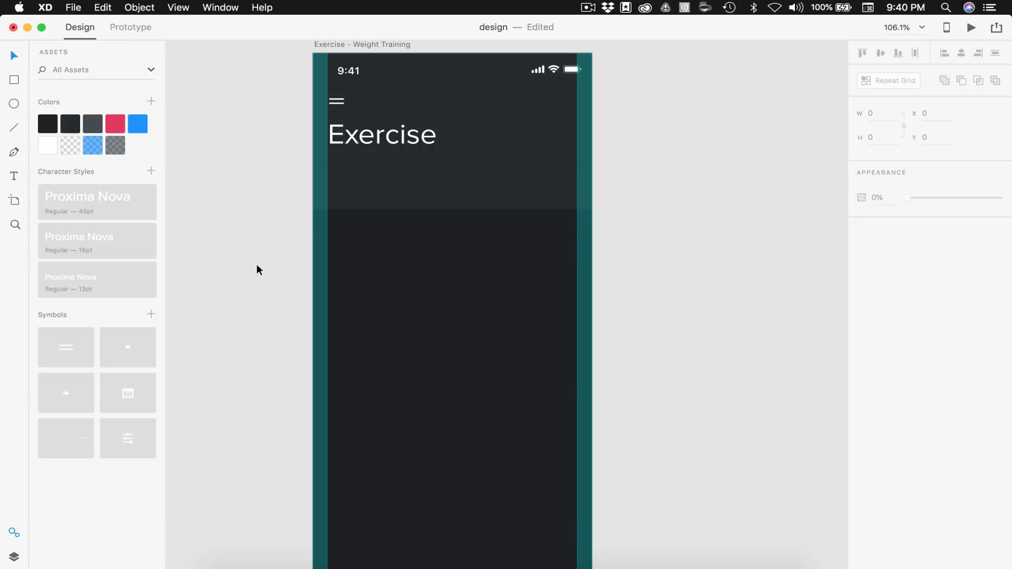
pyautogui.moveTo(114, 399); pyautogui.dragTo(341, 156)
pyautogui.scroll(3, 369, 190)
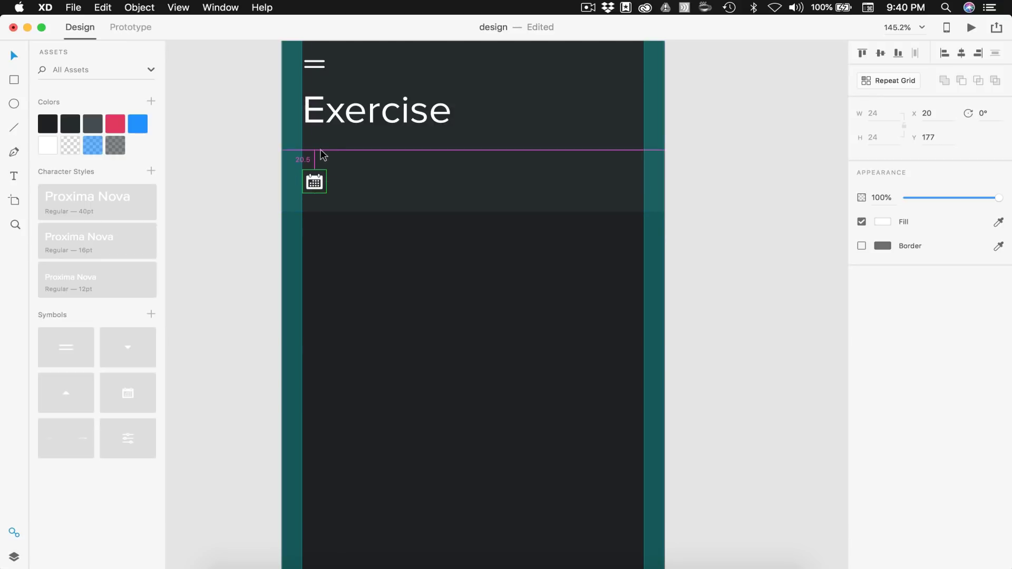
# Add a "Today" label in the Proxima Nova Regular 16pt character style beside the calendar icon at X 52, Y 181
pyautogui.press('t')
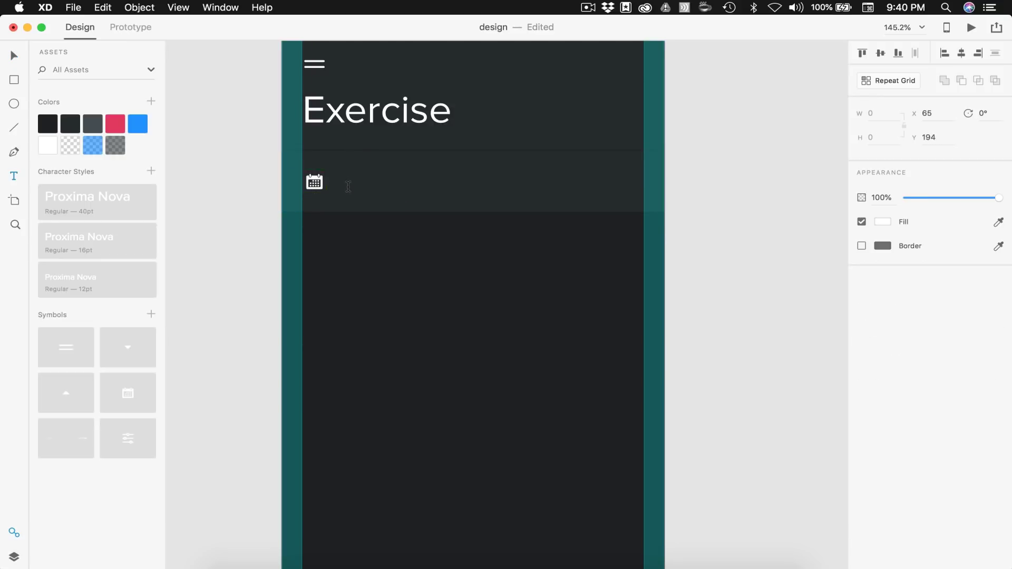
pyautogui.click(343, 188)
pyautogui.write('Today')
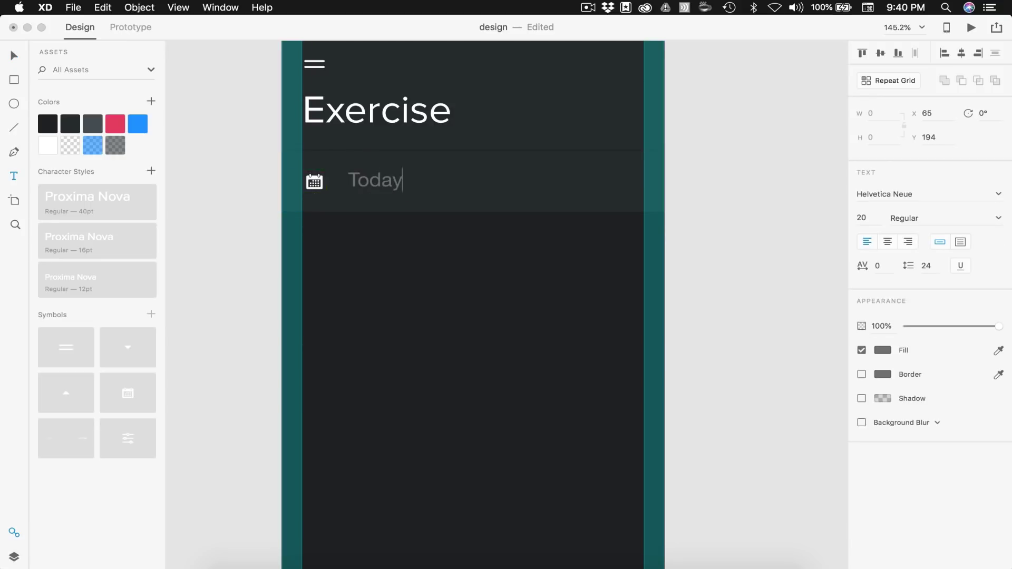
pyautogui.click(14, 55)
pyautogui.click(100, 250)
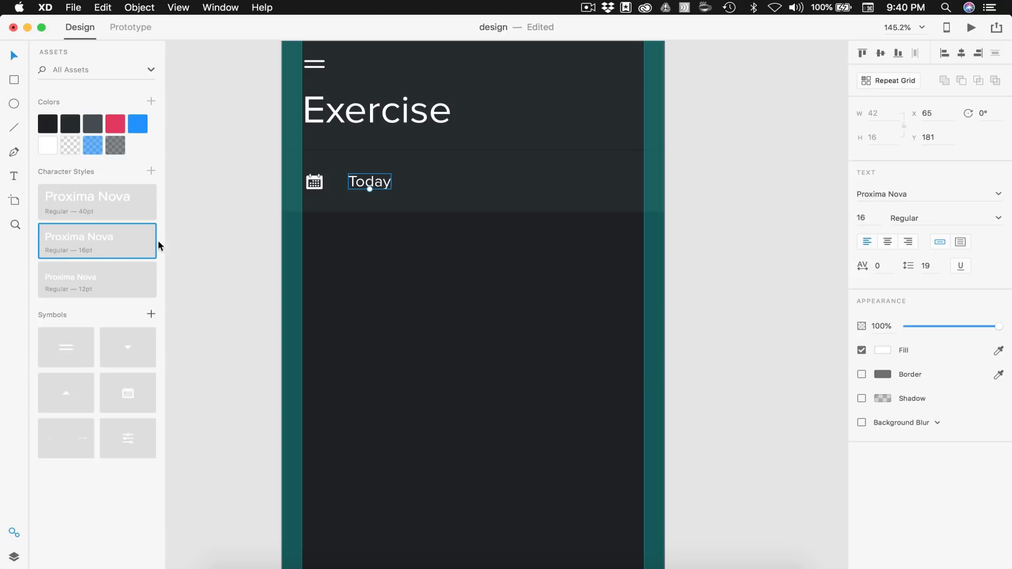
pyautogui.moveTo(366, 180); pyautogui.dragTo(355, 181)
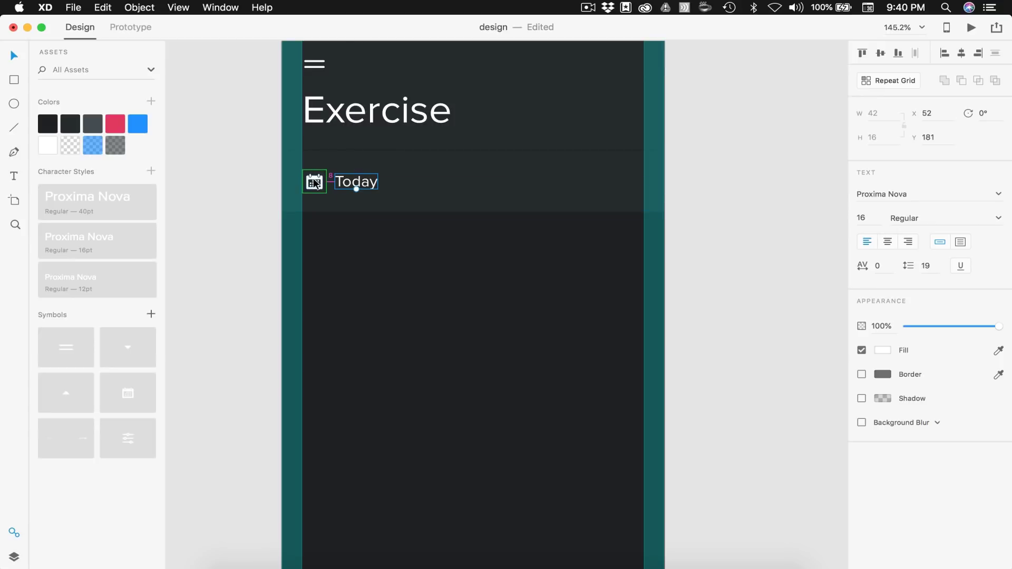
pyautogui.click(260, 210)
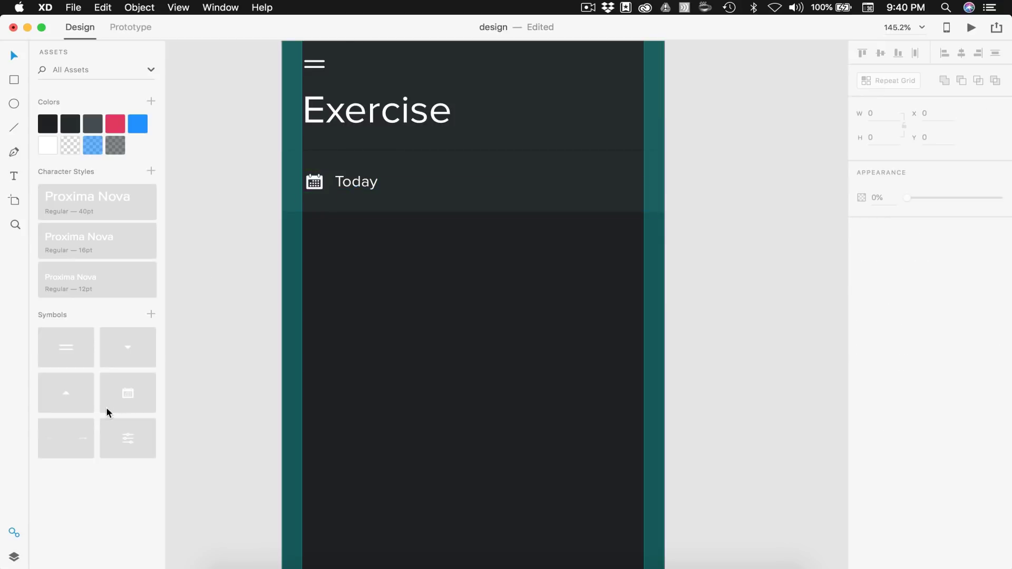
# Place the settings sliders icon symbol in the row with the calendar icon, beyond the "Today" label, at X 144, Y 177
pyautogui.moveTo(119, 436); pyautogui.dragTo(454, 184)
pyautogui.press('Left')
pyautogui.press('Left')
pyautogui.press('Left')
pyautogui.press('Left')
pyautogui.press('Left')
pyautogui.press('Left')
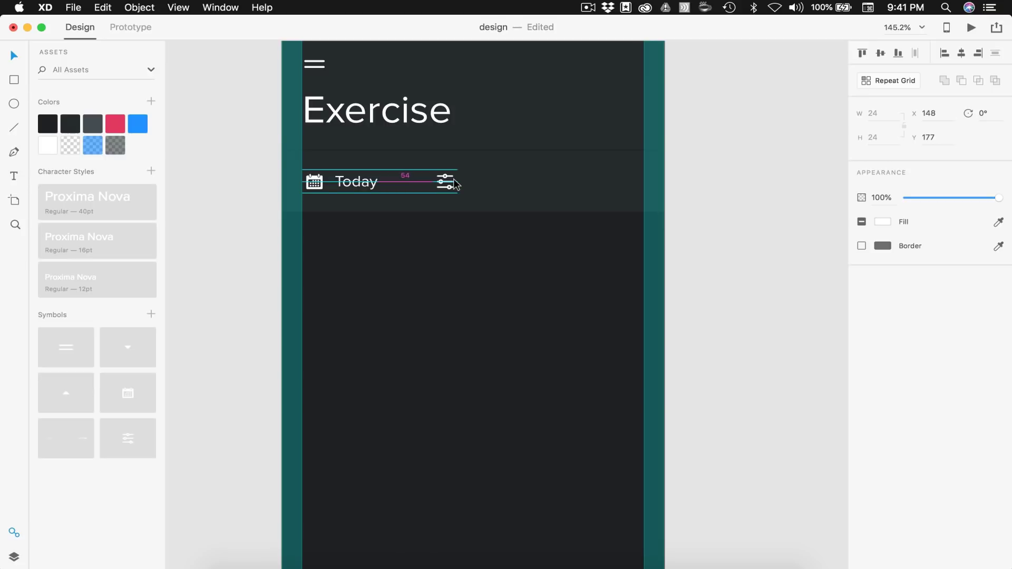
# Duplicate the "Today" label beside the settings icon at X 176, Y 181 and change the copy's text to "Weight Training"
pyautogui.click(364, 181)
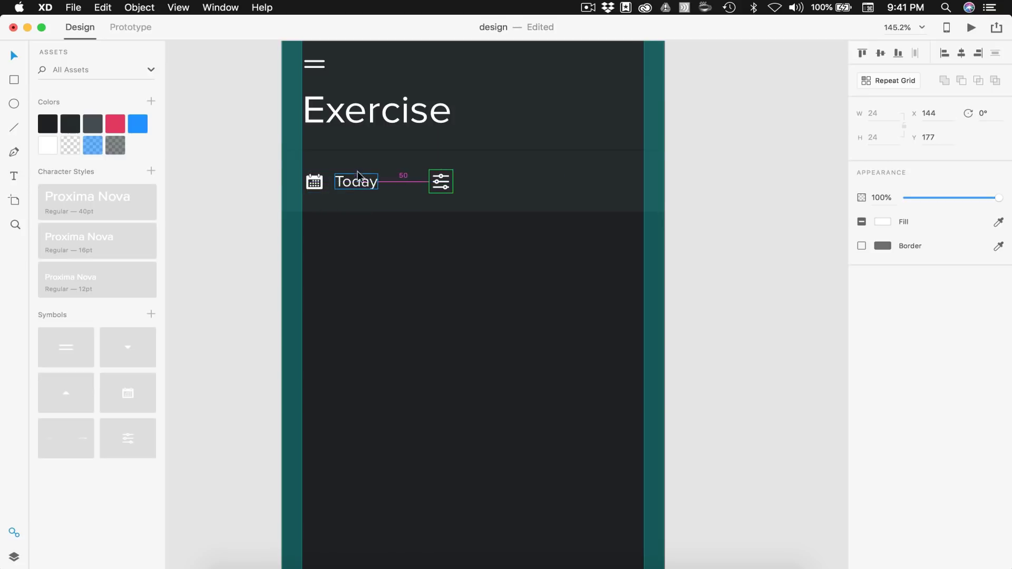
pyautogui.moveTo(355, 182); pyautogui.dragTo(479, 179)
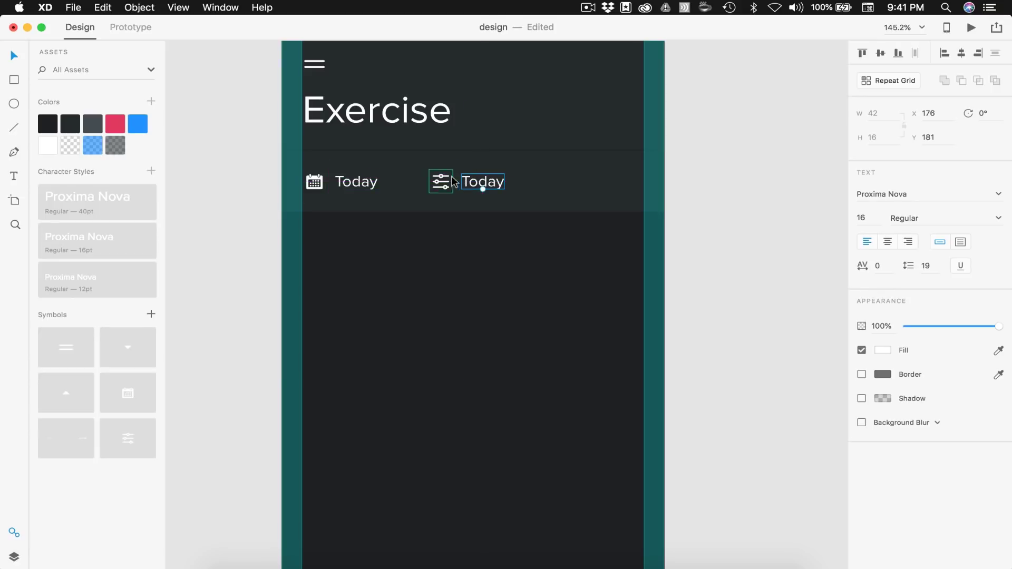
pyautogui.doubleClick(485, 180)
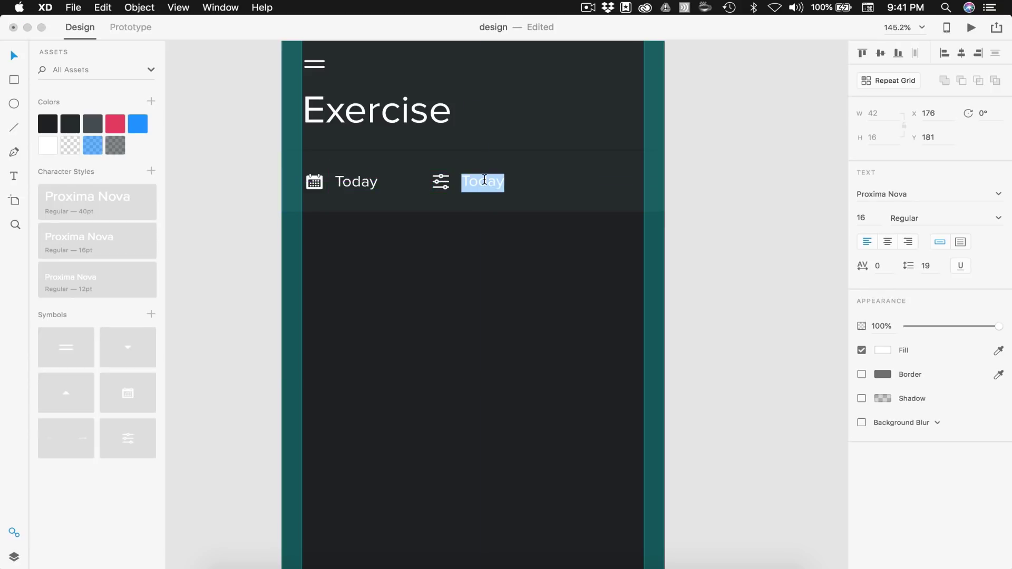
pyautogui.write('Weight Training')
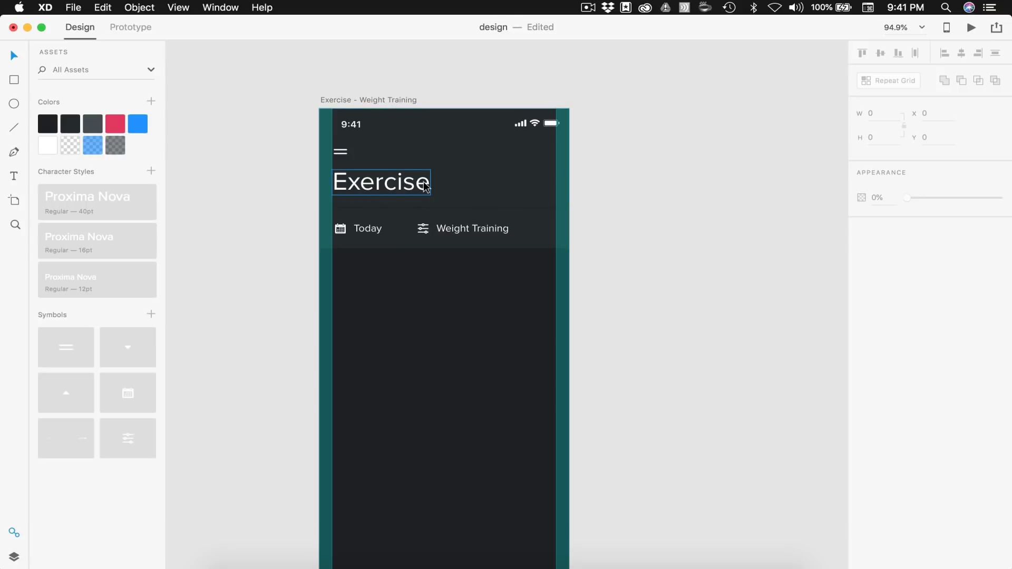
pyautogui.scroll(-1, 377, 220)
pyautogui.scroll(-2, 373, 229)
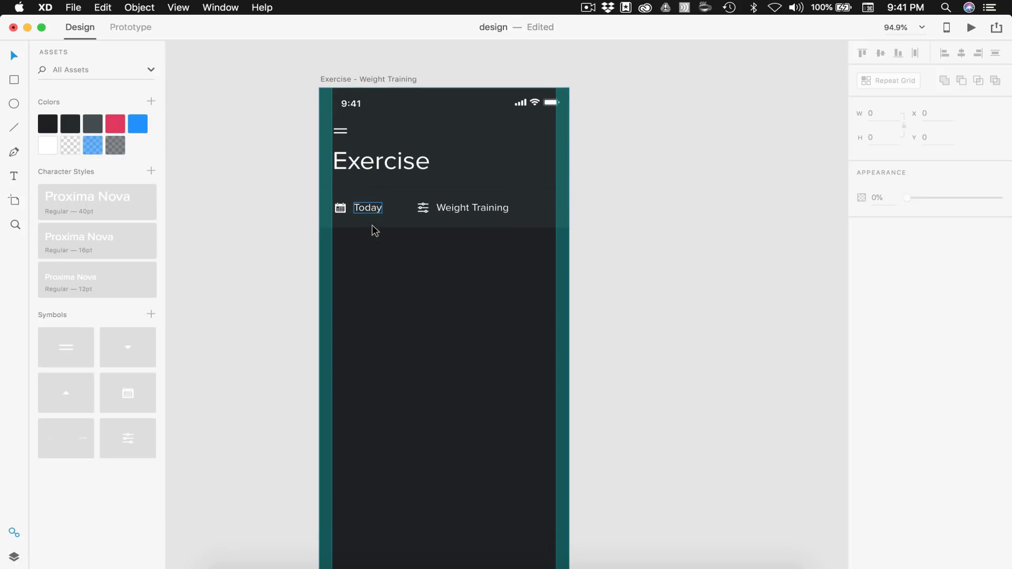
pyautogui.scroll(-2, 374, 230)
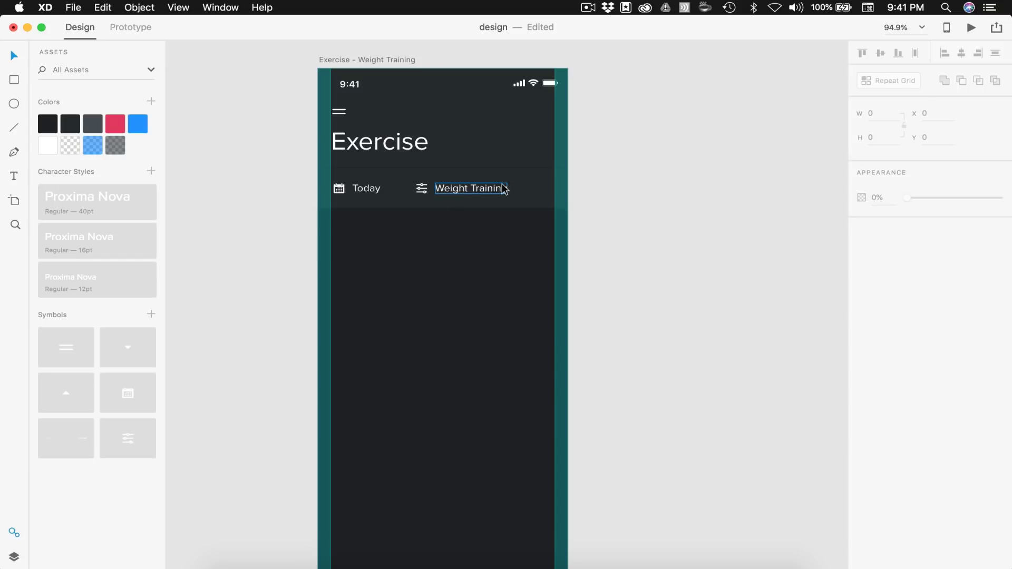
pyautogui.scroll(-7, 680, 206)
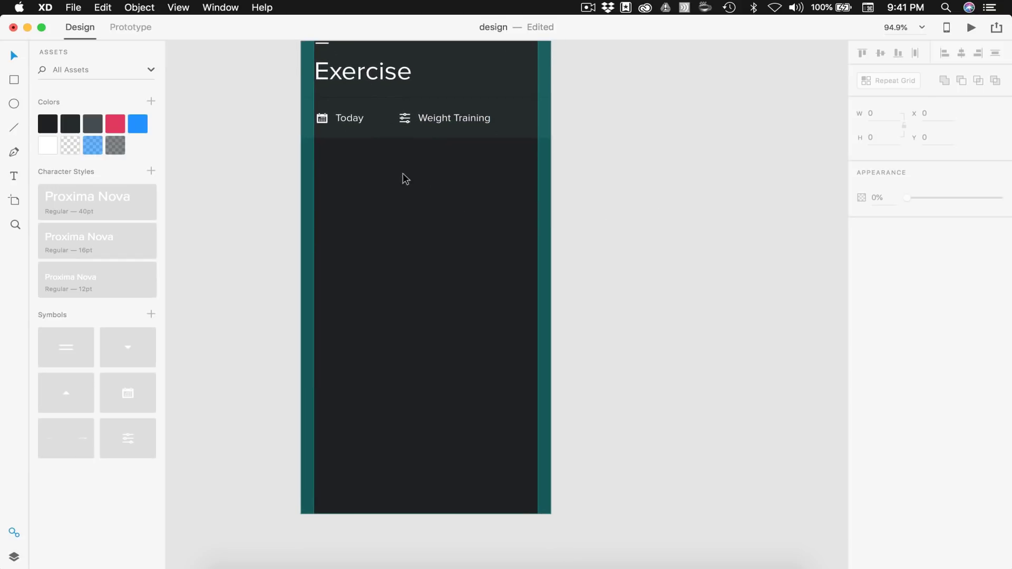
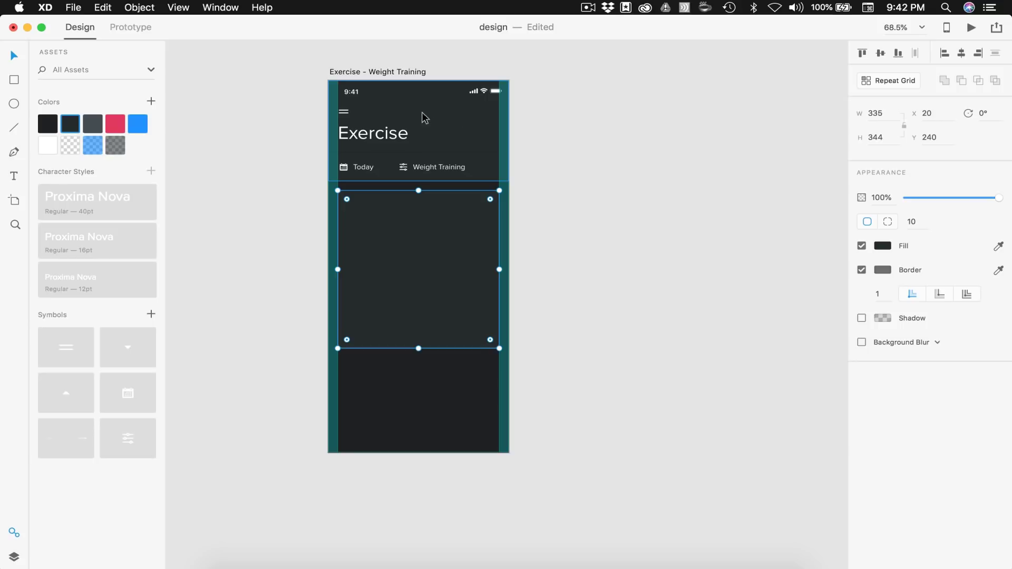
# Give the rounded card below the header a shadow with blur 15 and colour #455B63, and save the shadow colour as a swatch
pyautogui.click(861, 319)
pyautogui.click(954, 338)
pyautogui.write('1')
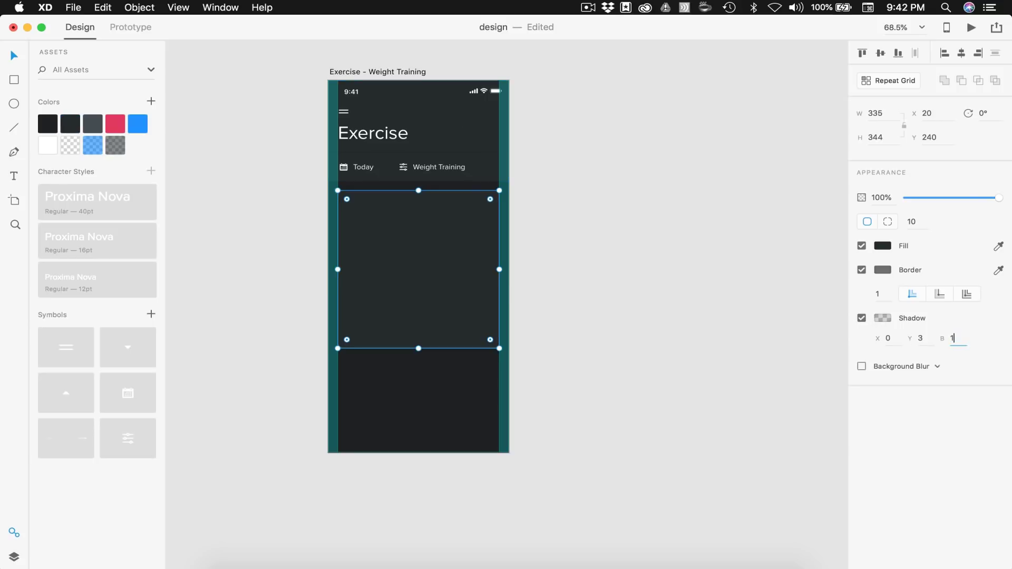
pyautogui.write('5')
pyautogui.press('Return')
pyautogui.click(891, 321)
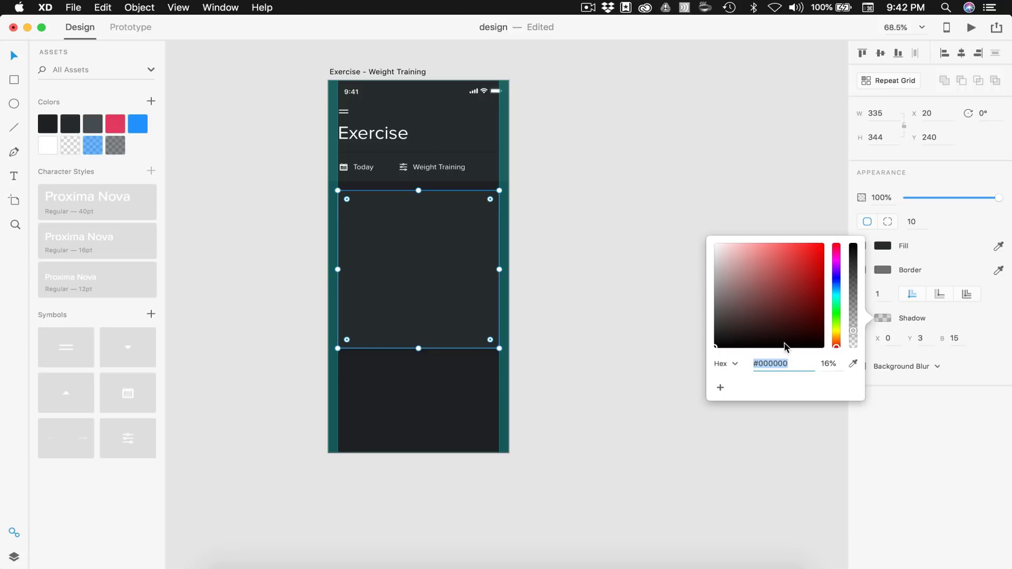
pyautogui.write('#455B63')
pyautogui.press('Return')
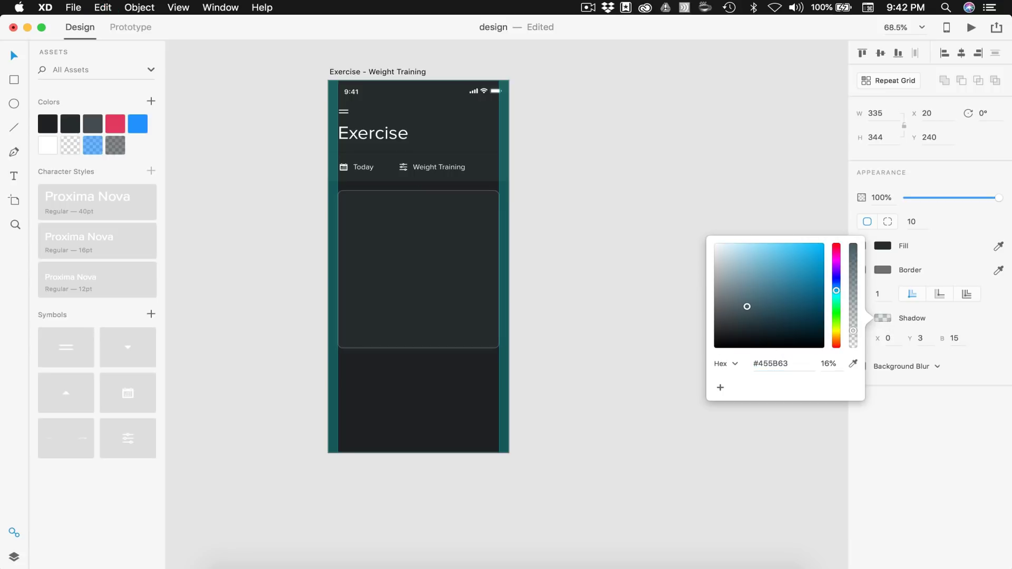
pyautogui.click(719, 388)
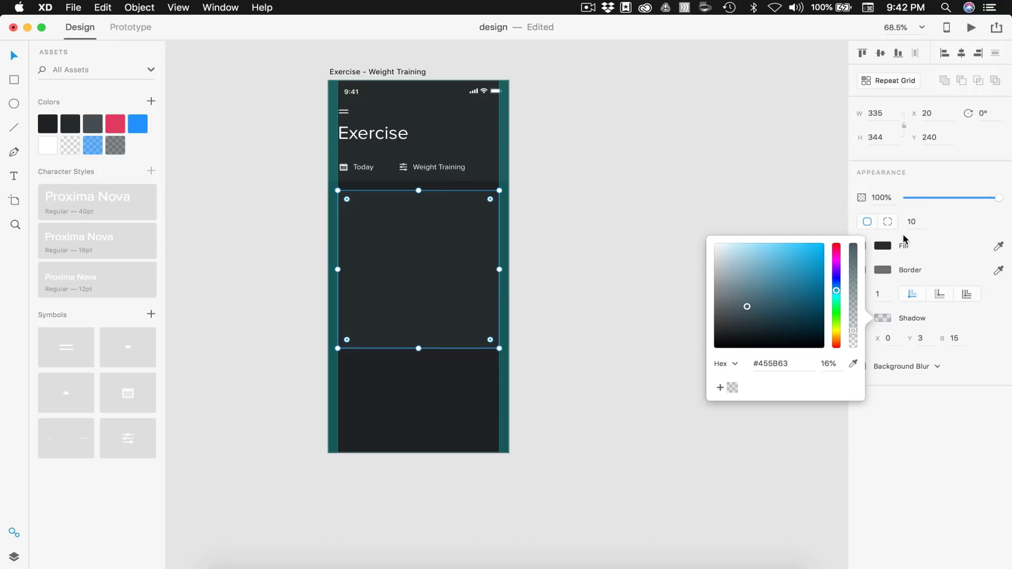
# Remove the border from the rounded card and deselect it
pyautogui.click(890, 285)
pyautogui.click(862, 271)
pyautogui.click(678, 318)
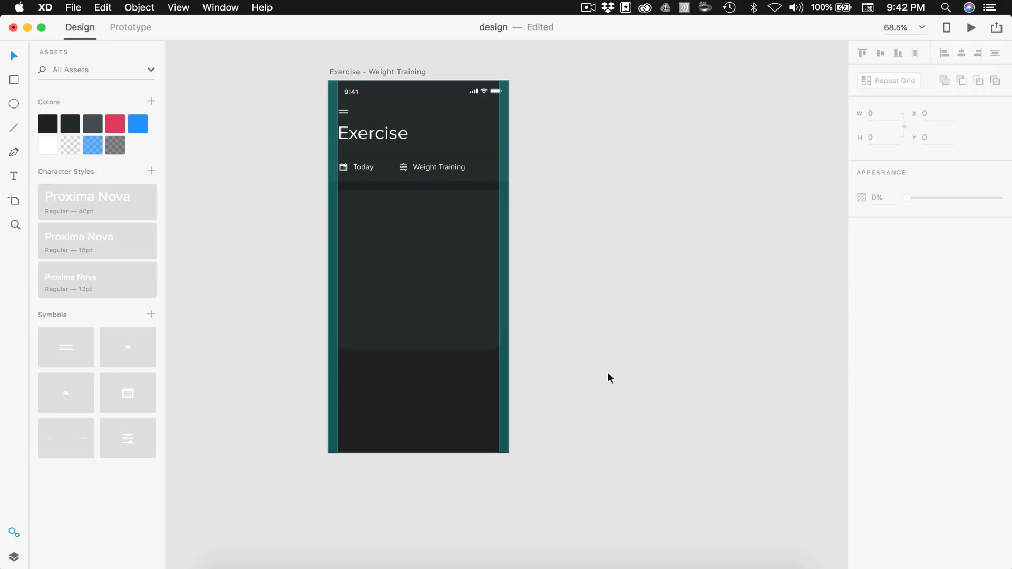
# Lower the card's shadow colour opacity to 8%
pyautogui.scroll(5, 423, 405)
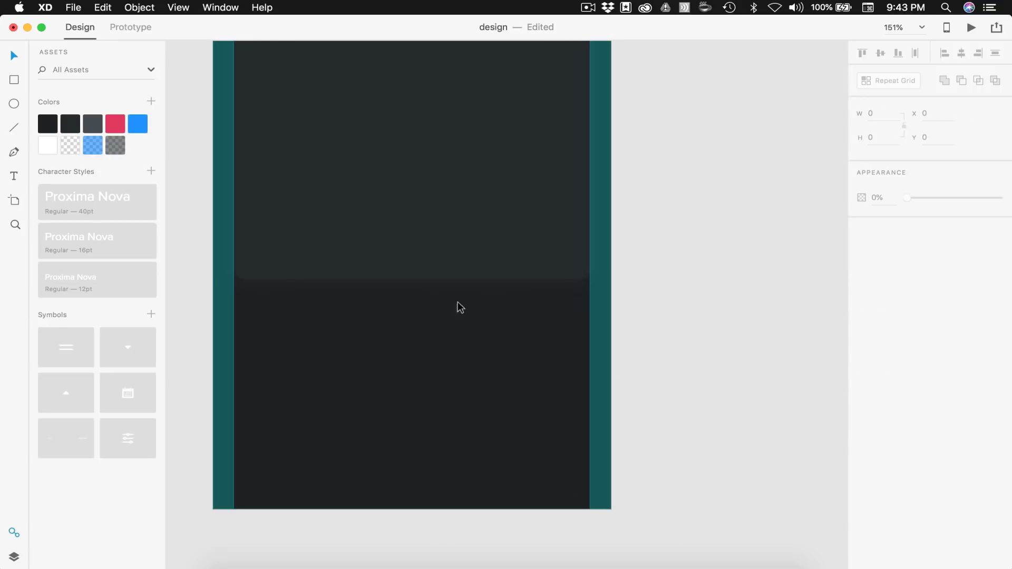
pyautogui.scroll(-4, 460, 308)
pyautogui.click(454, 269)
pyautogui.click(884, 294)
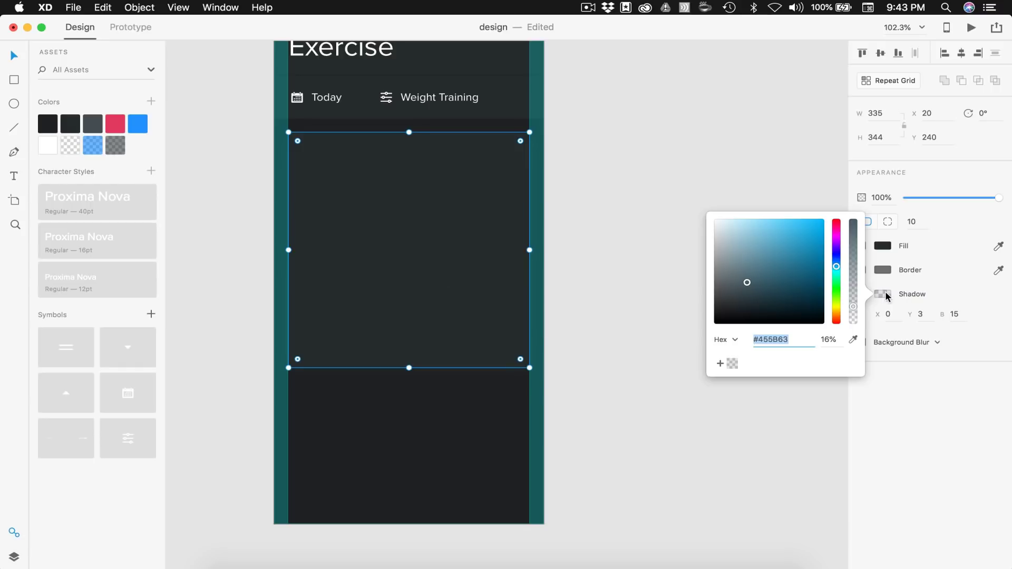
pyautogui.click(838, 340)
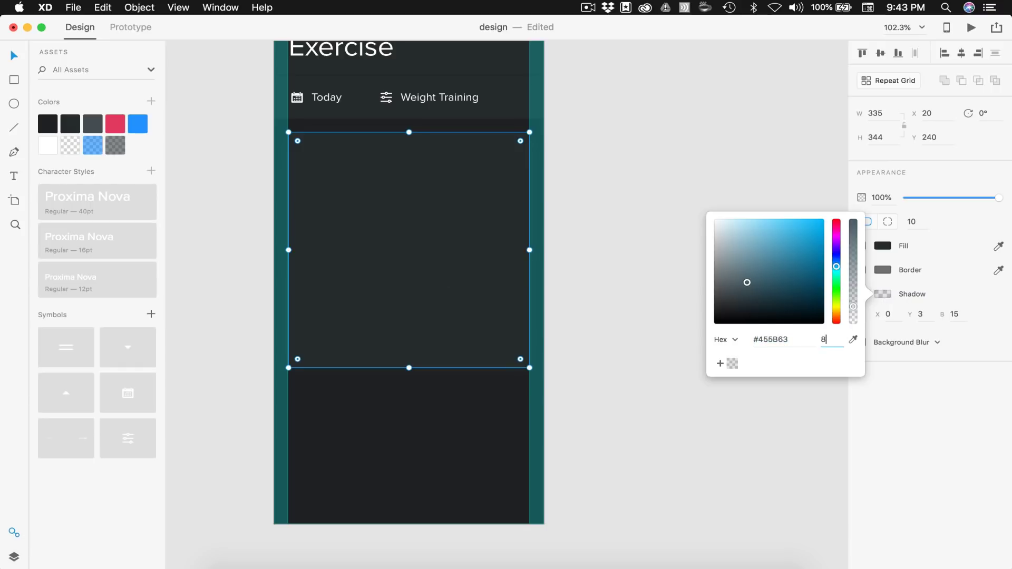
pyautogui.click(475, 321)
# Duplicate the card below itself at X 20, Y 604 and shorten the copy to a height of 208, ending at the artboard's bottom edge
pyautogui.scroll(-3, 476, 263)
pyautogui.click(473, 188)
pyautogui.moveTo(473, 189); pyautogui.dragTo(478, 380)
pyautogui.scroll(-3, 527, 380)
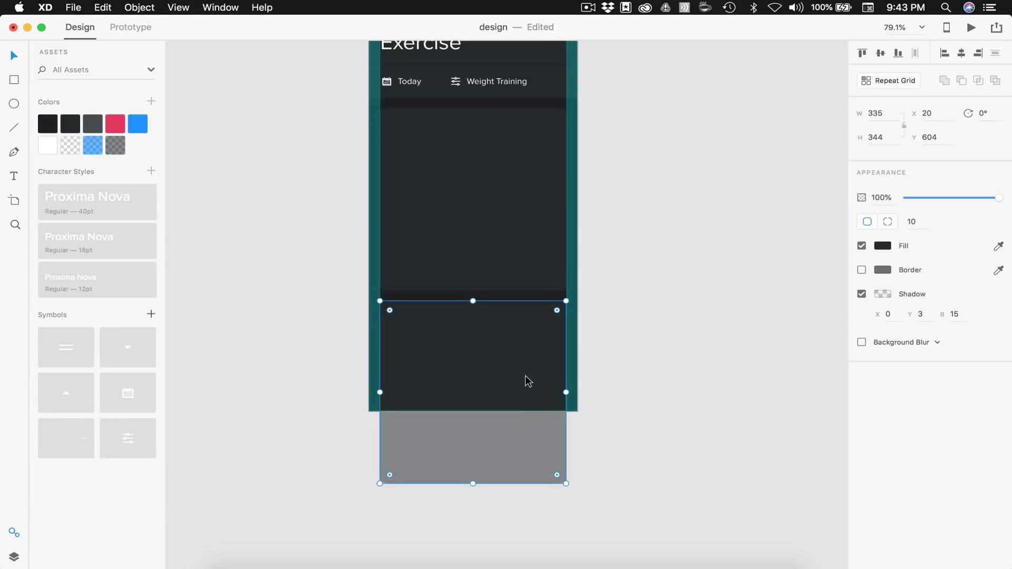
pyautogui.moveTo(472, 483); pyautogui.dragTo(473, 411)
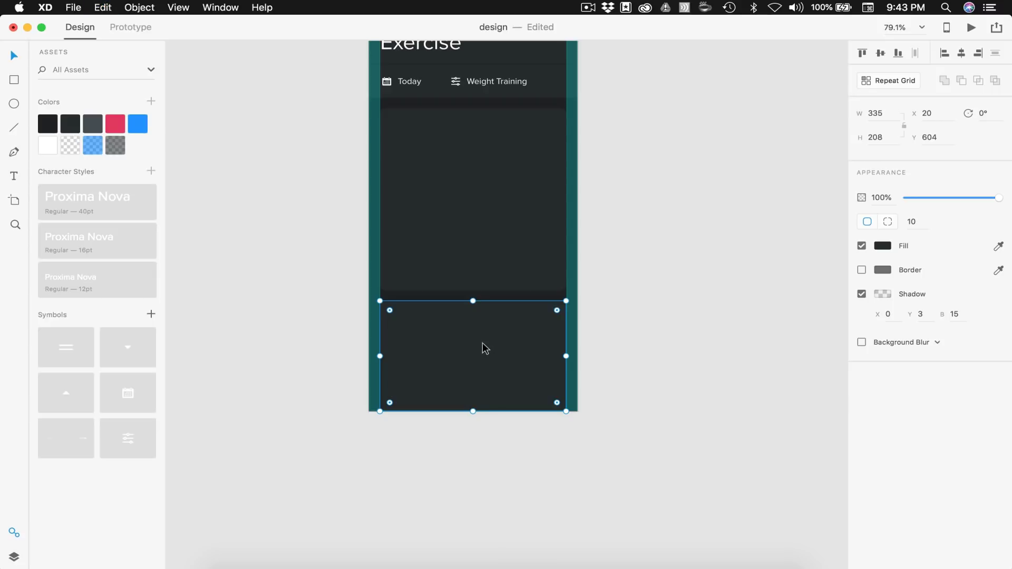
pyautogui.hotkey('shift', 'Up')
pyautogui.hotkey('shift', 'Up')
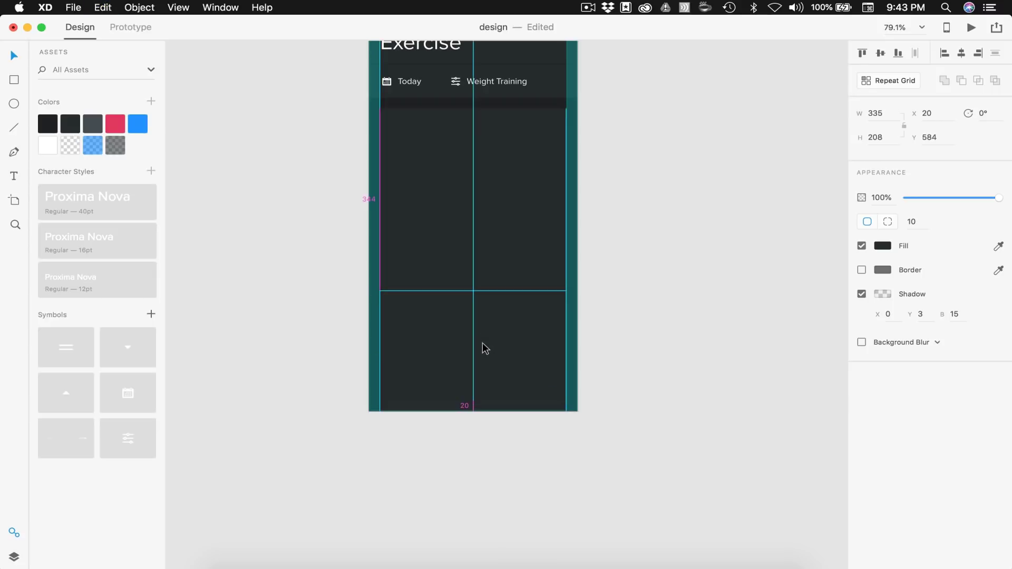
pyautogui.scroll(5, 511, 421)
pyautogui.hotkey('shift', 'Down')
pyautogui.hotkey('shift', 'Down')
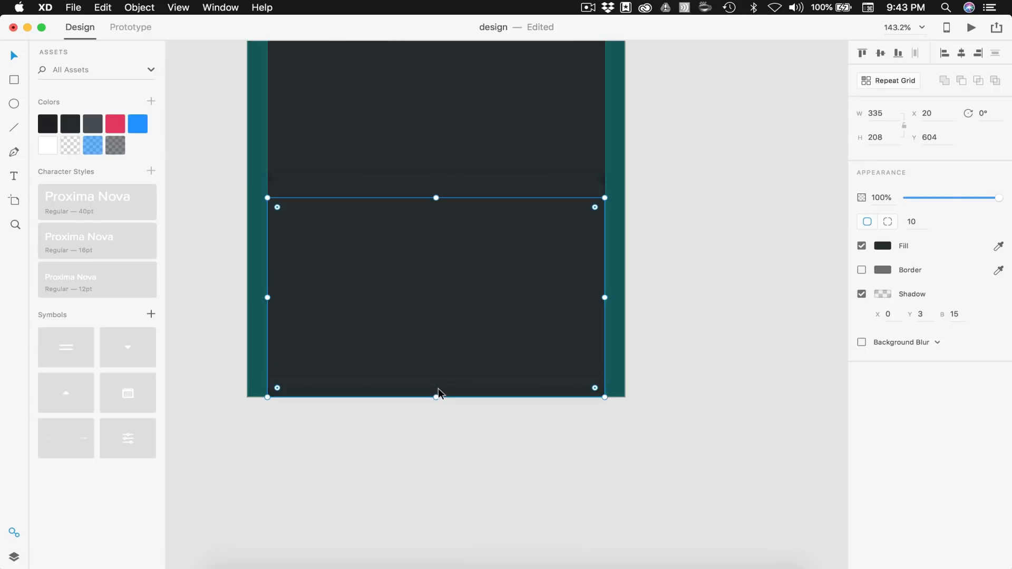
# Shorten the lower card to a height of 188 and check its 20 px margins to the artboard edges
pyautogui.moveTo(434, 397); pyautogui.dragTo(434, 378)
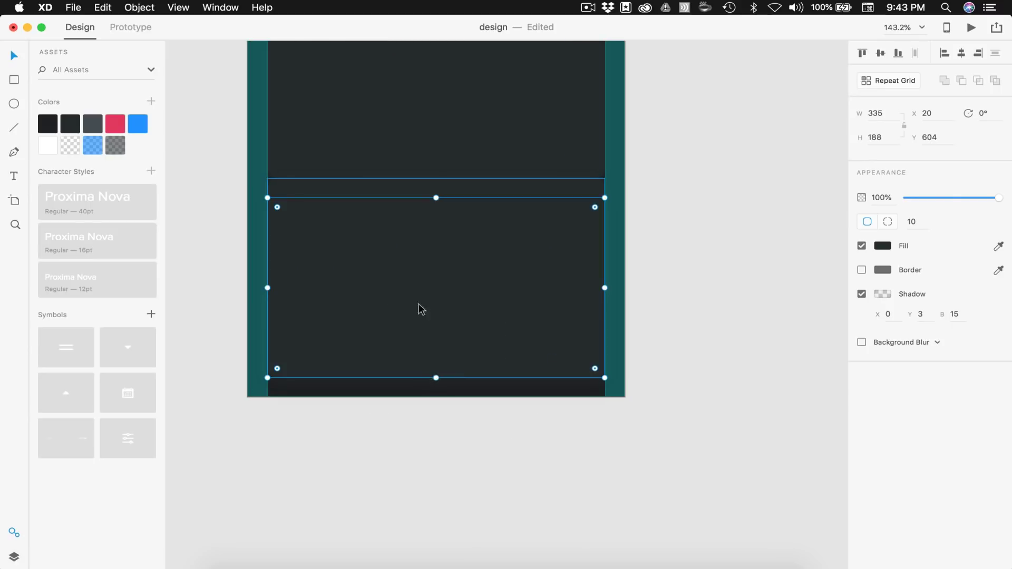
pyautogui.press('Escape')
pyautogui.press('Escape')
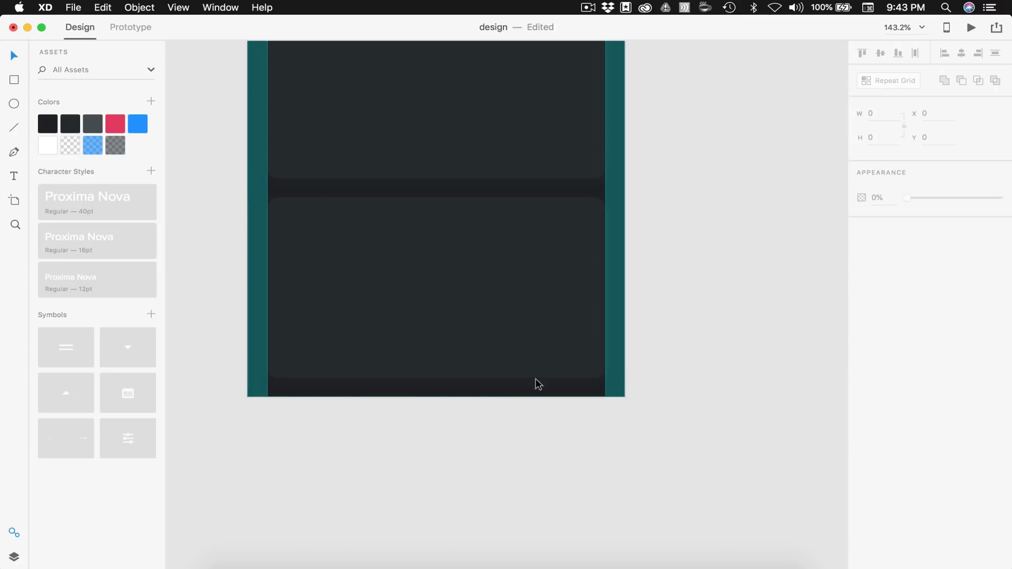
pyautogui.scroll(-3, 643, 358)
pyautogui.click(530, 345)
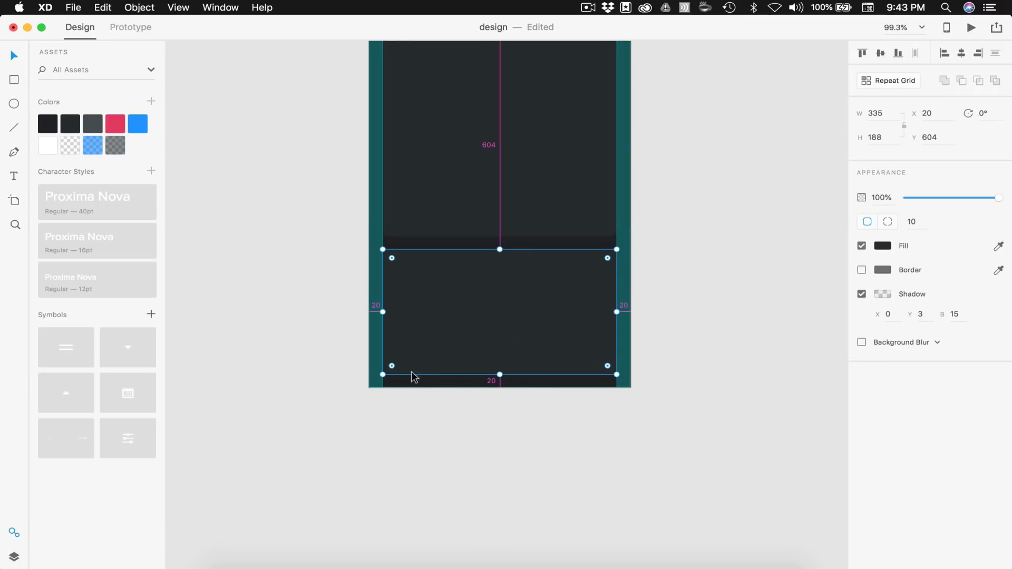
# Turn off the layout grid on the "Exercise - Weight Training" artboard
pyautogui.press('super+0')
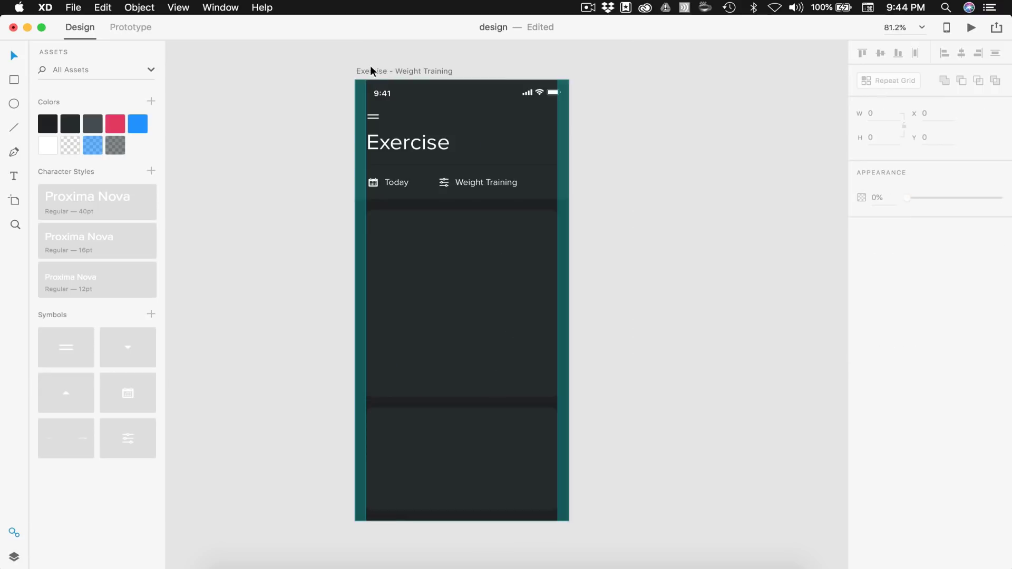
pyautogui.click(370, 69)
pyautogui.click(861, 344)
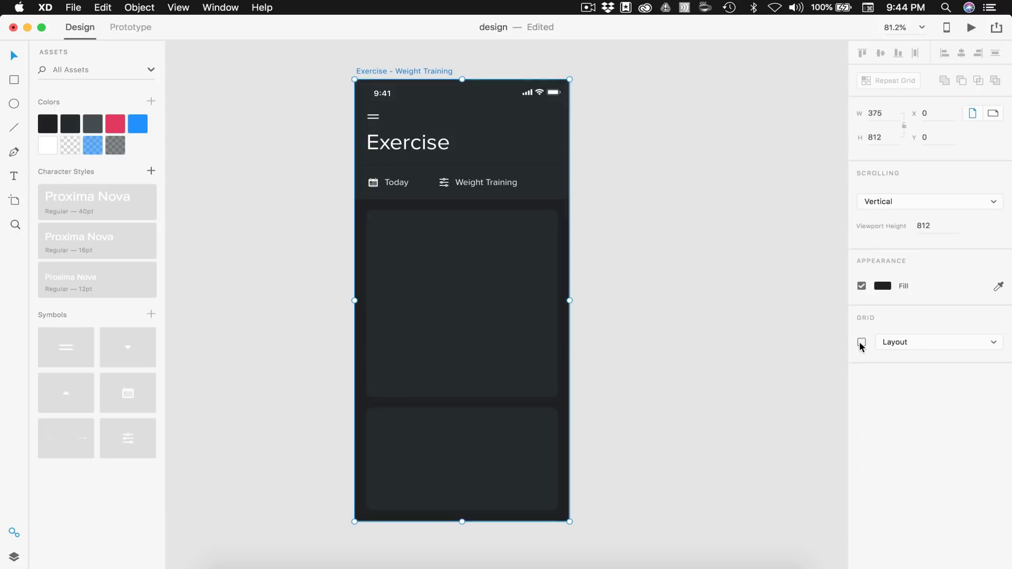
pyautogui.click(706, 310)
# Lock the large upper card and try to move it with the artboard's layer list shown
pyautogui.scroll(3, 491, 326)
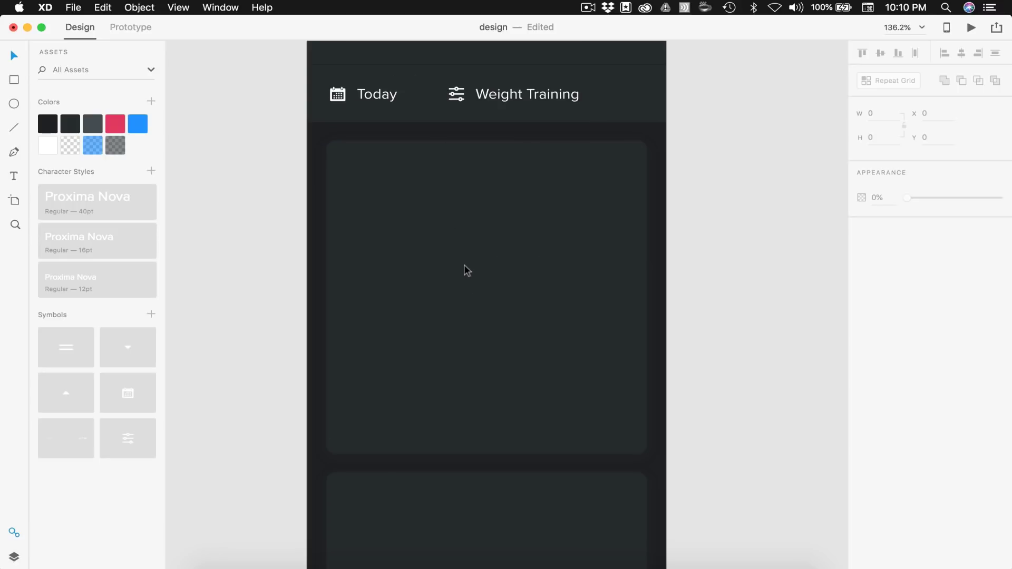
pyautogui.click(494, 232)
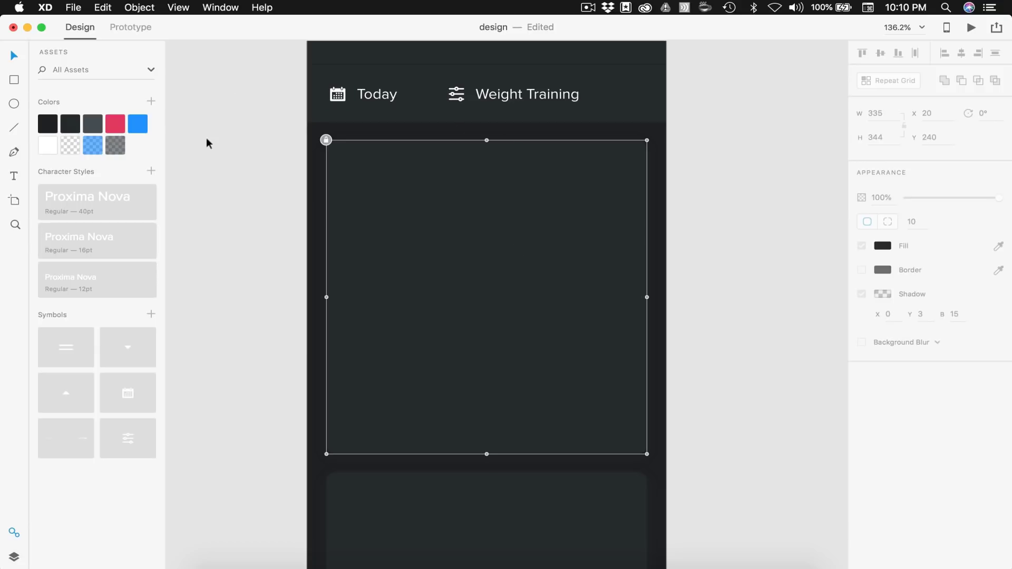
pyautogui.press('super+y')
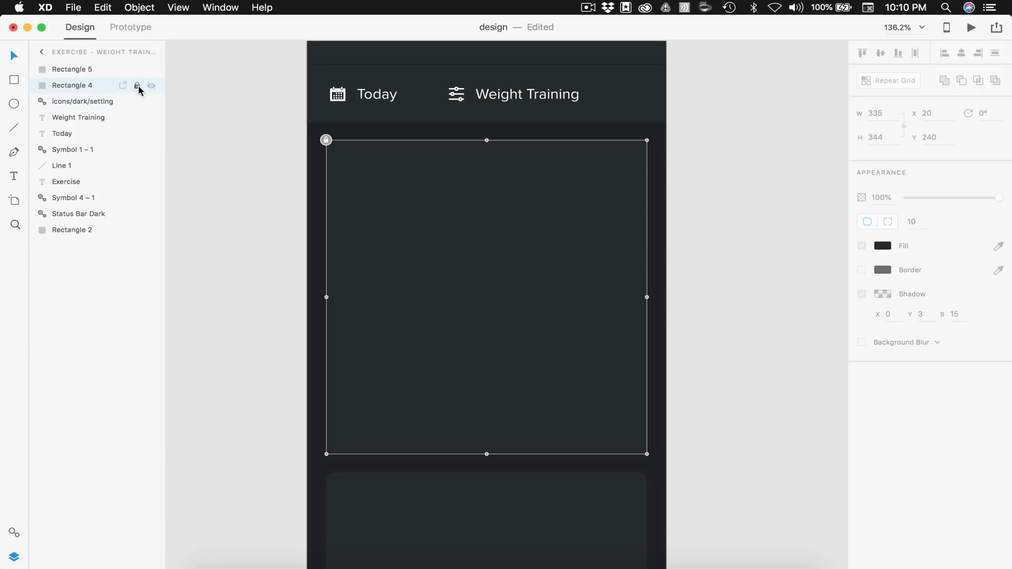
pyautogui.moveTo(498, 244); pyautogui.dragTo(543, 326)
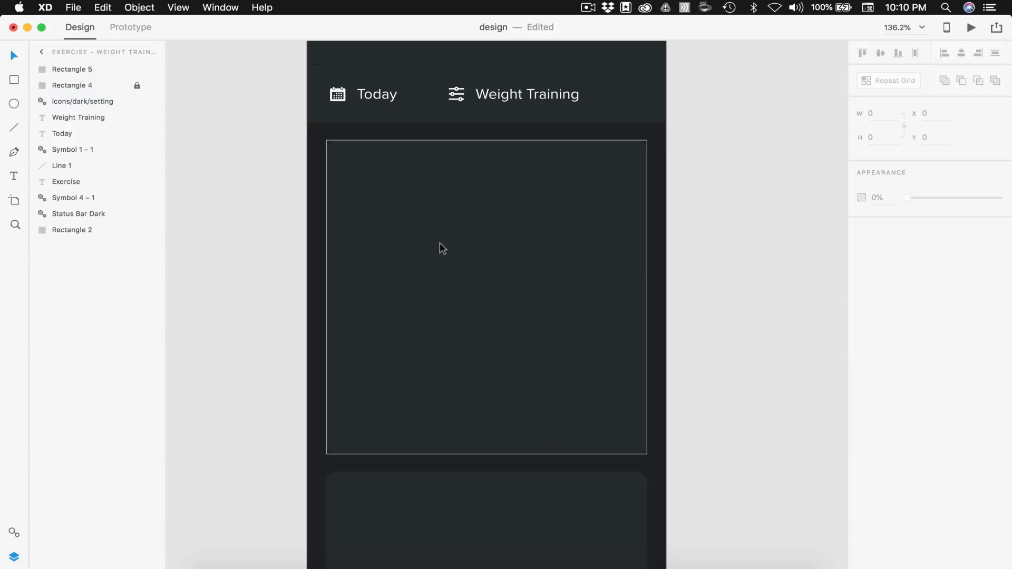
# Show the assets, draw a square inside the large upper card and set its size to 60 × 60
pyautogui.press('super+shift+y')
pyautogui.hscroll(2, 653, 254)
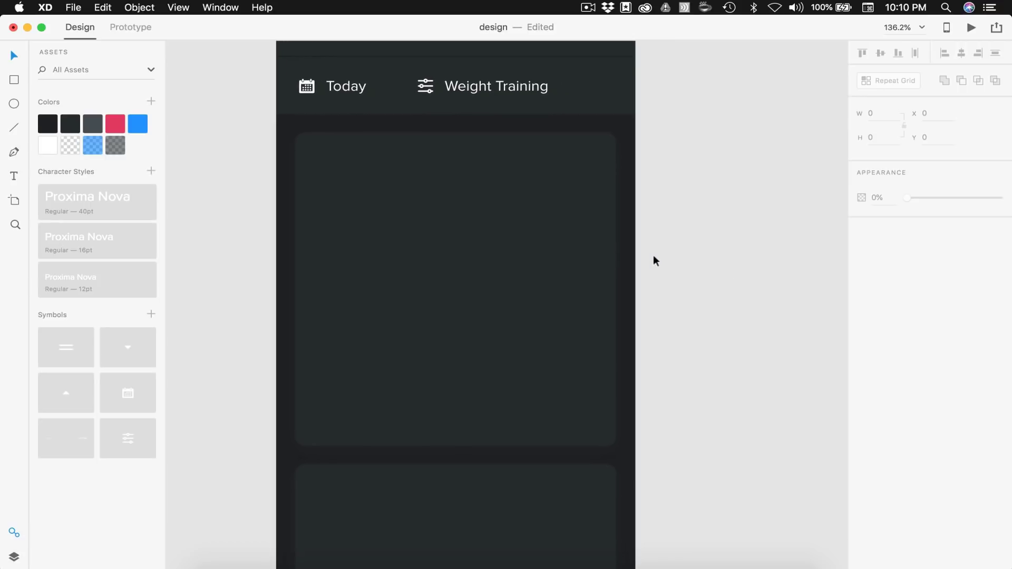
pyautogui.scroll(1, 653, 256)
pyautogui.click(11, 82)
pyautogui.moveTo(398, 221); pyautogui.dragTo(486, 306)
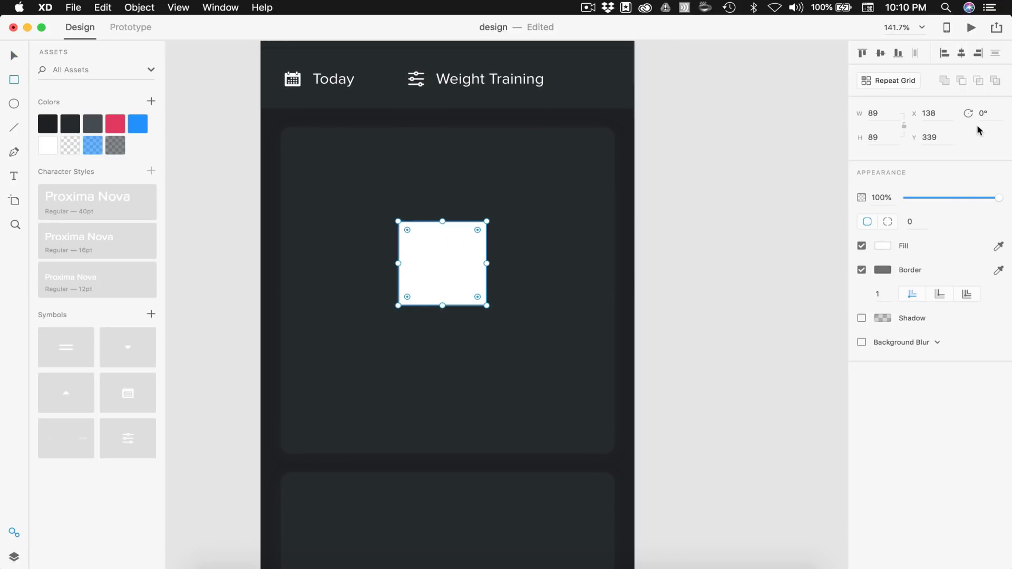
pyautogui.click(892, 110)
pyautogui.press('Return')
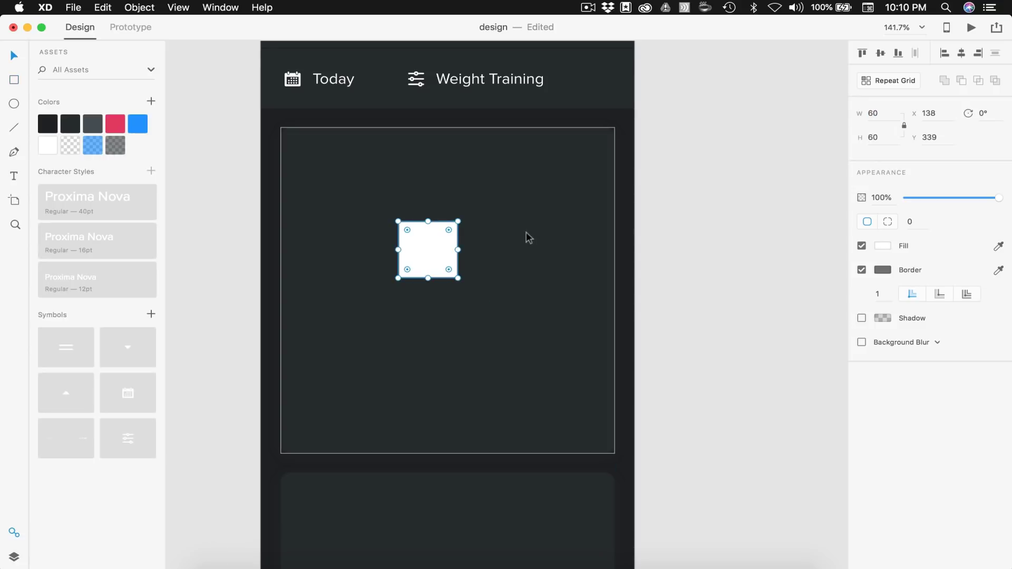
# Move the square to X 158, Y 382 inside the large card and remove its border
pyautogui.scroll(2, 526, 235)
pyautogui.moveTo(402, 240); pyautogui.dragTo(417, 296)
pyautogui.click(862, 269)
# Trace a closed triangle over the square with the Pen tool, from its upper edge's midpoint to both lower corners
pyautogui.scroll(5, 419, 297)
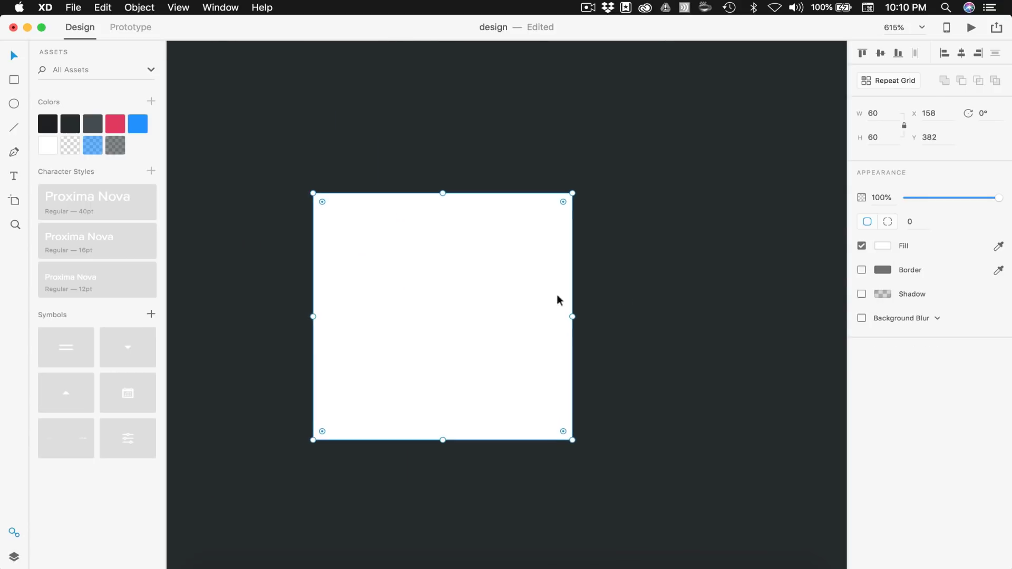
pyautogui.press('Escape')
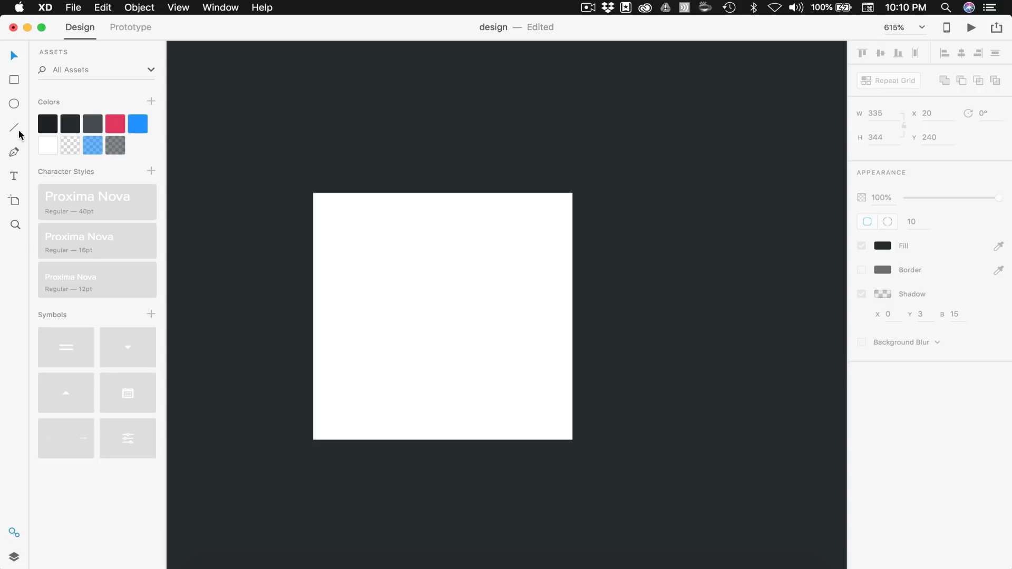
pyautogui.click(14, 153)
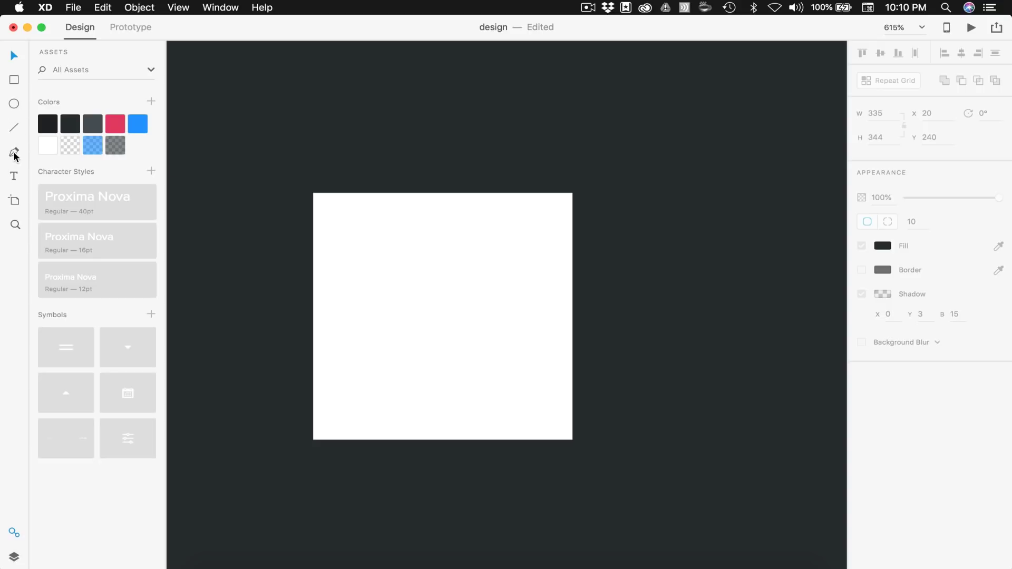
pyautogui.click(443, 194)
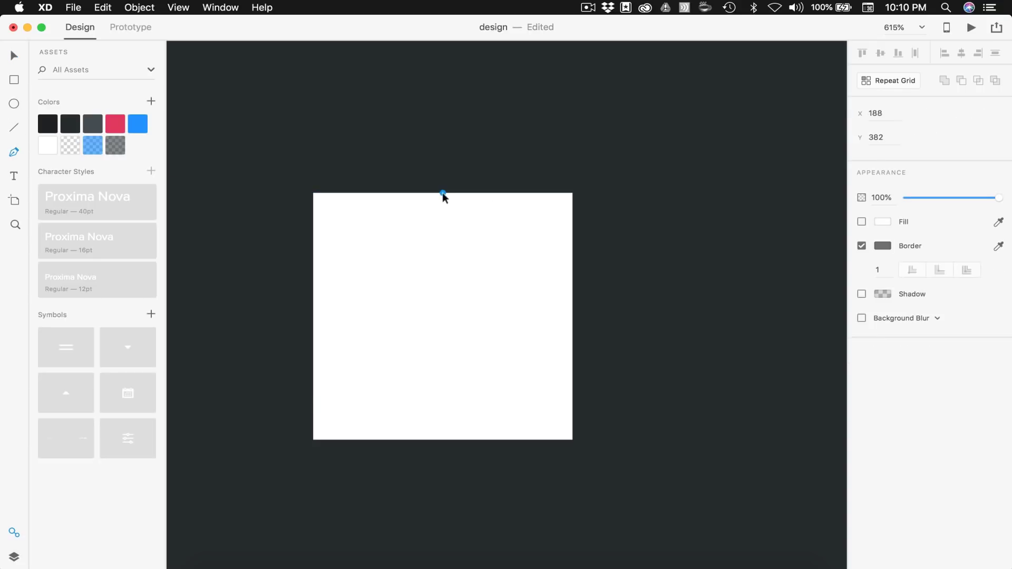
pyautogui.click(314, 441)
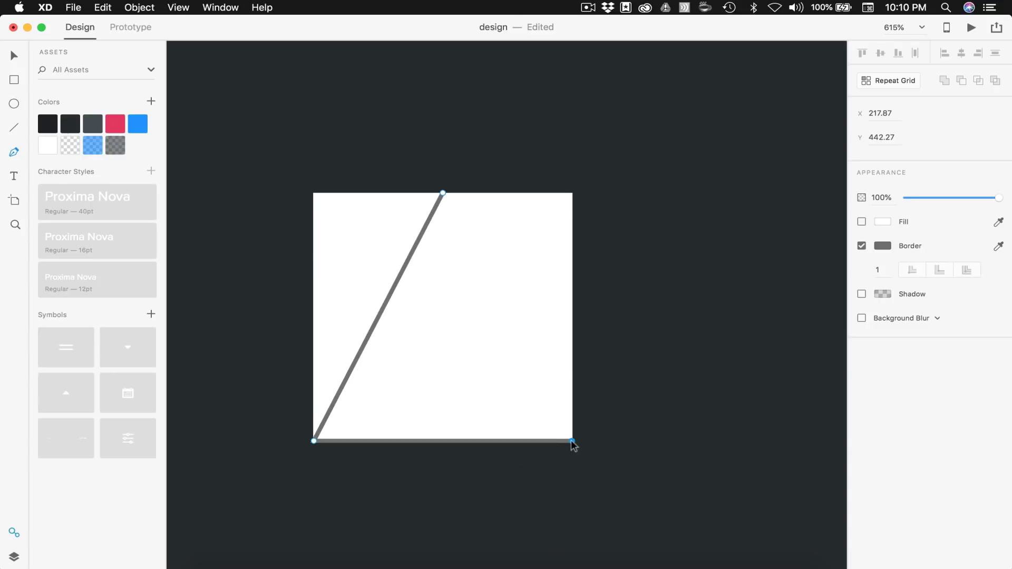
pyautogui.click(573, 441)
pyautogui.click(443, 193)
pyautogui.press('Escape')
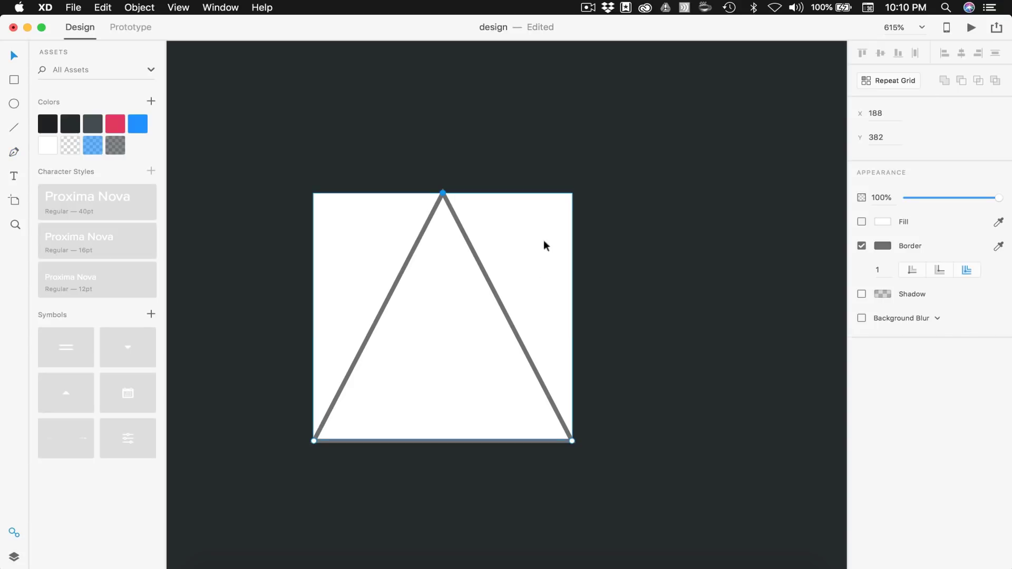
# Delete the white guide square behind the triangle
pyautogui.scroll(-3, 543, 264)
pyautogui.click(559, 301)
pyautogui.press('Delete')
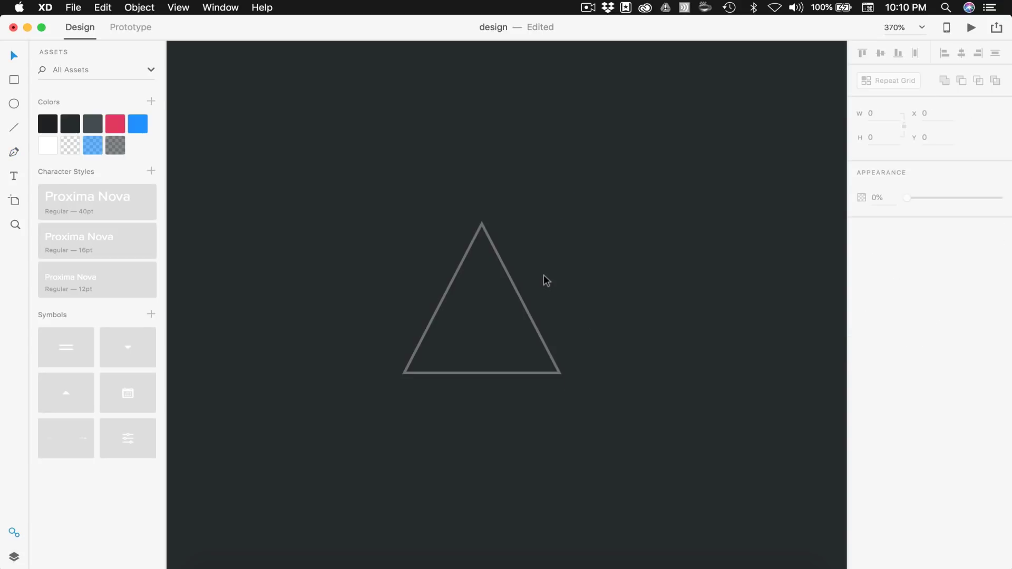
# Set the triangle's width and height to 60 each
pyautogui.click(520, 299)
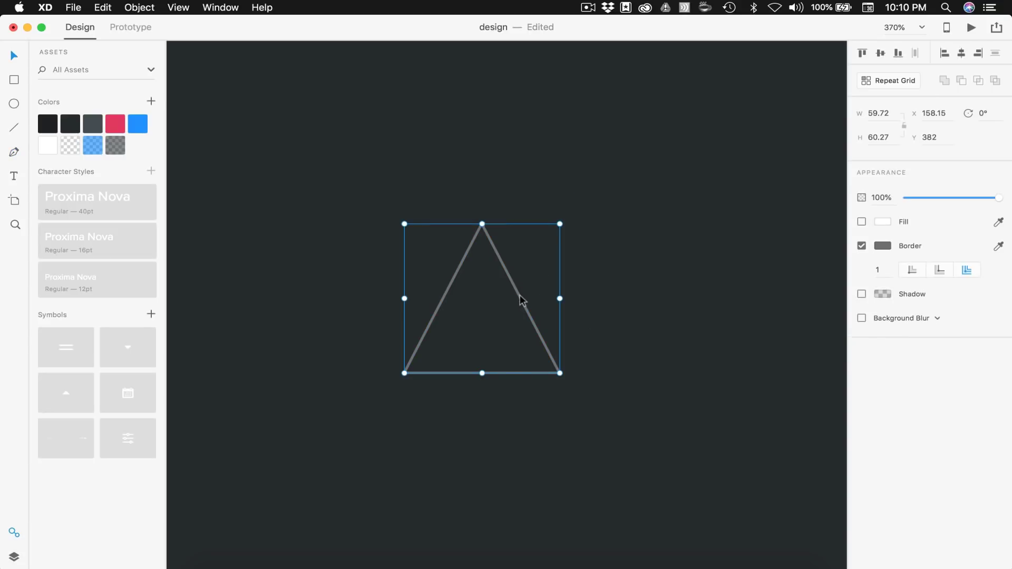
pyautogui.click(898, 113)
pyautogui.write('60')
pyautogui.press('Tab')
pyautogui.write('60')
pyautogui.press('Return')
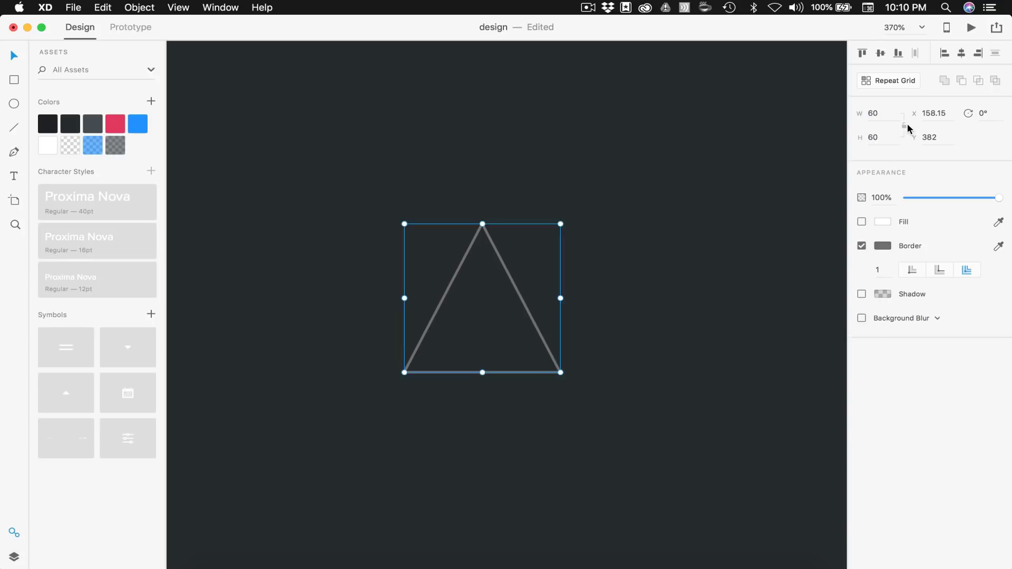
# Remove the triangle's border and turn on its white fill
pyautogui.click(861, 246)
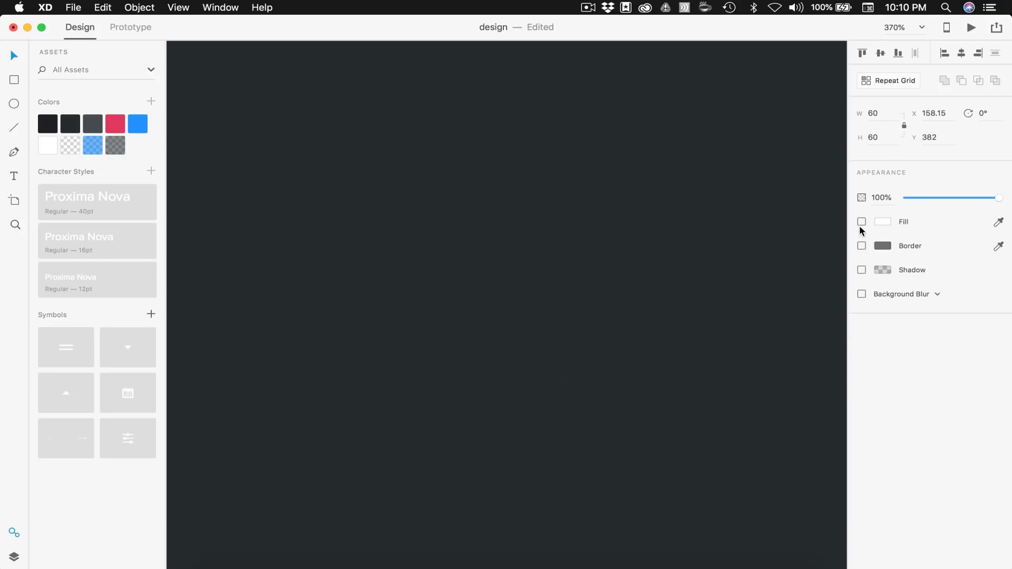
pyautogui.click(861, 221)
pyautogui.scroll(-3, 598, 268)
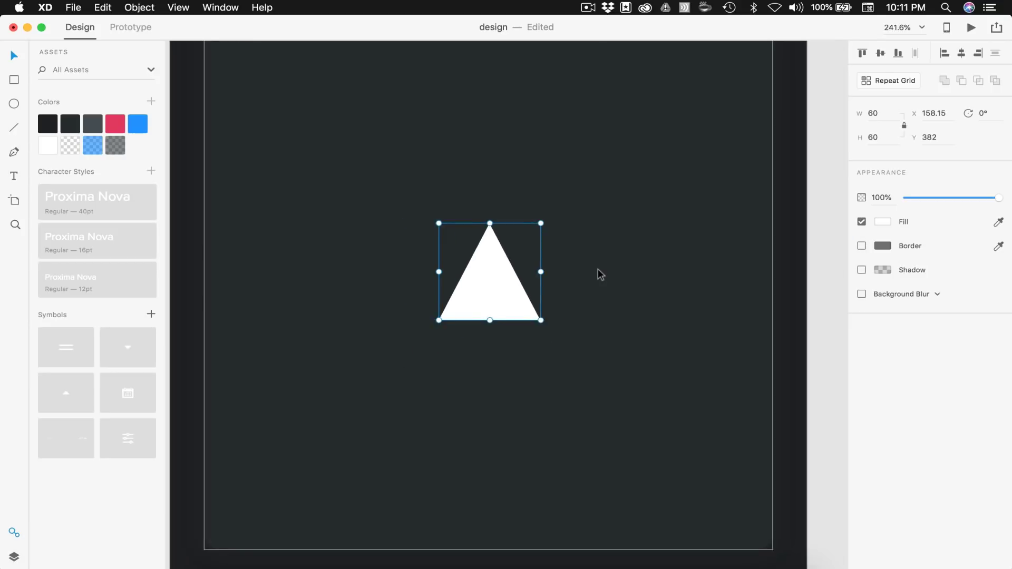
# Form a diamond in the card from the triangle rotated to point left and a copy rotated 90° to point right, base to base
pyautogui.scroll(-3, 599, 274)
pyautogui.moveTo(514, 316)
pyautogui.mouseDown()
pyautogui.moveTo(497, 306)
pyautogui.moveTo(495, 314)
pyautogui.mouseUp()
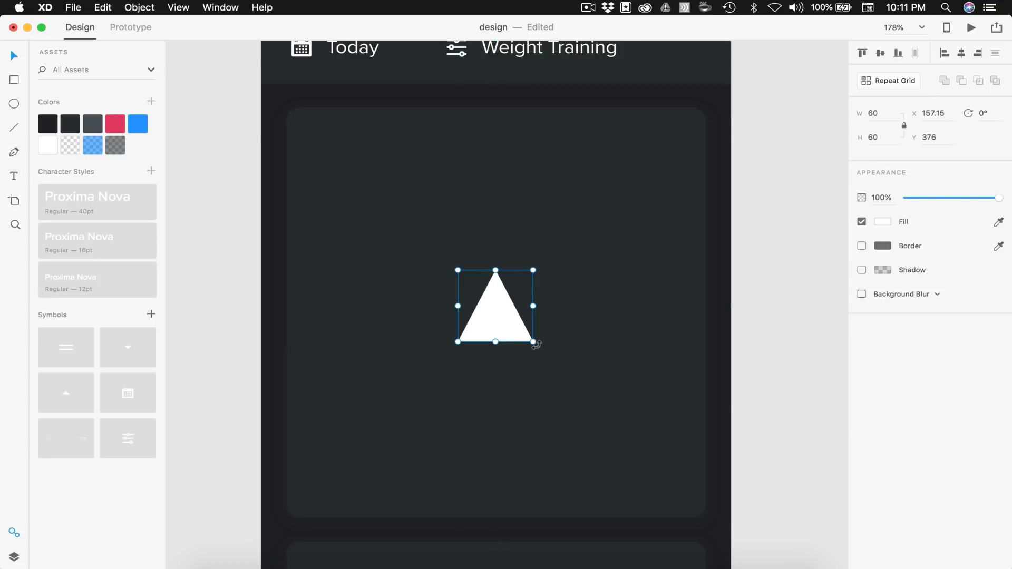
pyautogui.moveTo(535, 344); pyautogui.dragTo(497, 350)
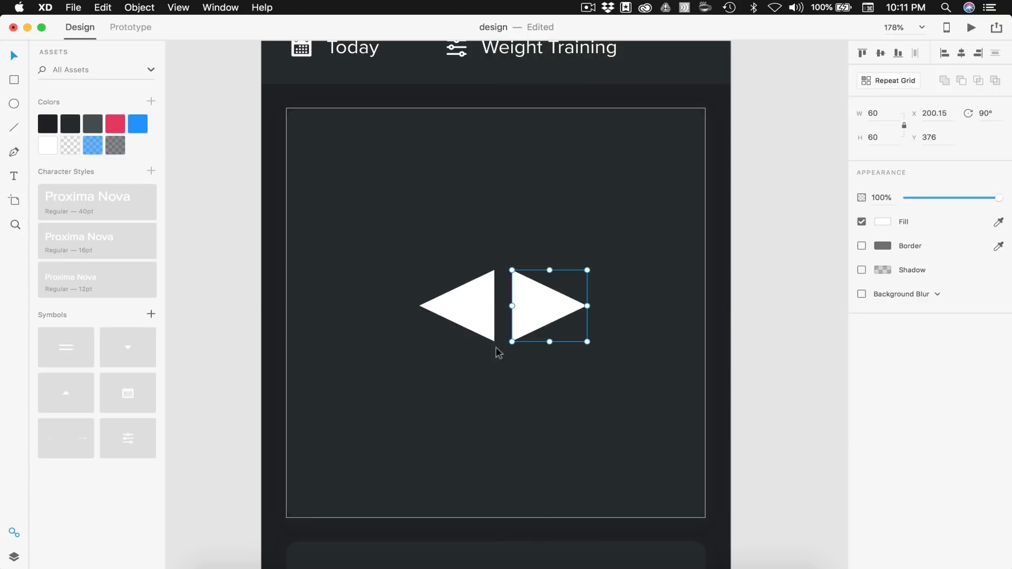
pyautogui.moveTo(549, 300); pyautogui.dragTo(532, 300)
# Duplicate both halves of the diamond directly above the originals at Y 316, with the tips touching
pyautogui.keyDown('shift'); pyautogui.click(485, 308); pyautogui.keyUp('shift')
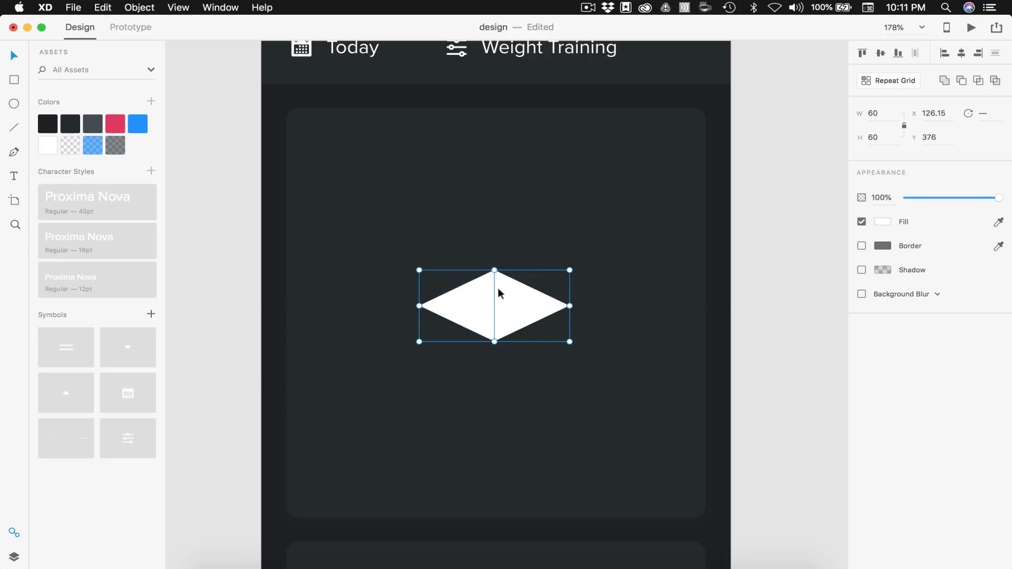
pyautogui.moveTo(523, 309); pyautogui.dragTo(520, 237)
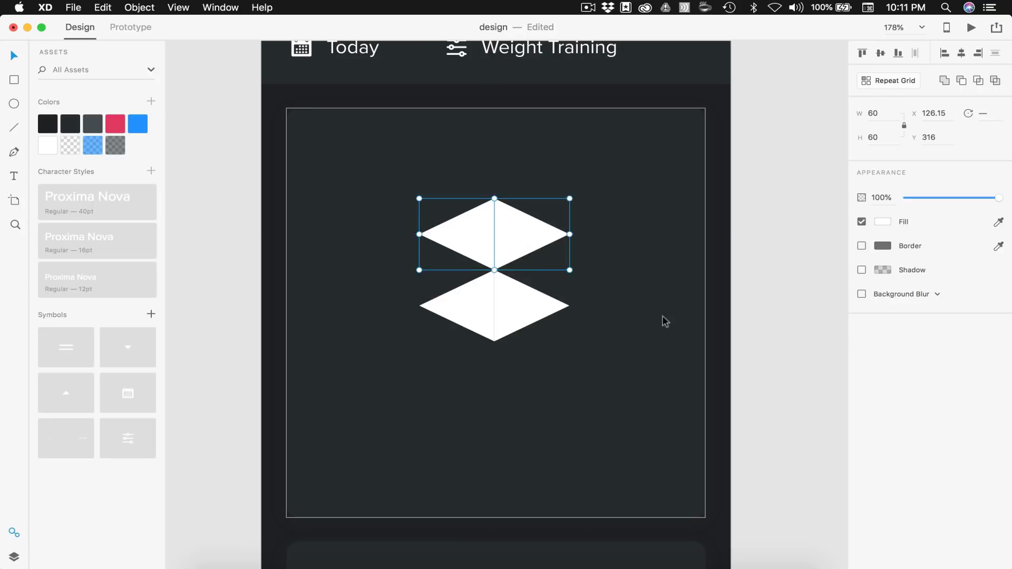
pyautogui.click(745, 280)
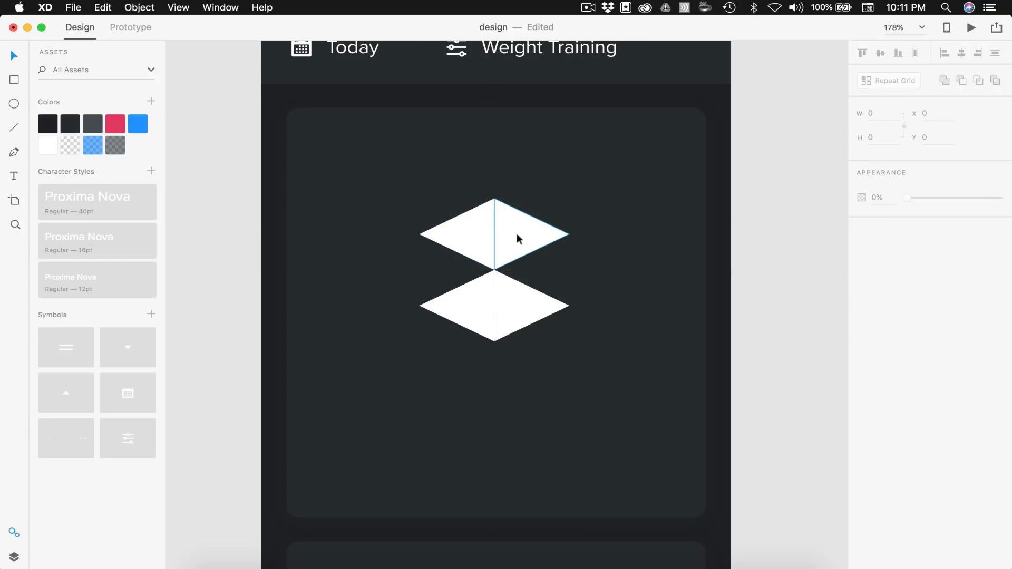
# Fill the gaps on both sides of the two diamonds with rotated triangle copies to complete a hexagon
pyautogui.moveTo(507, 227); pyautogui.dragTo(691, 318)
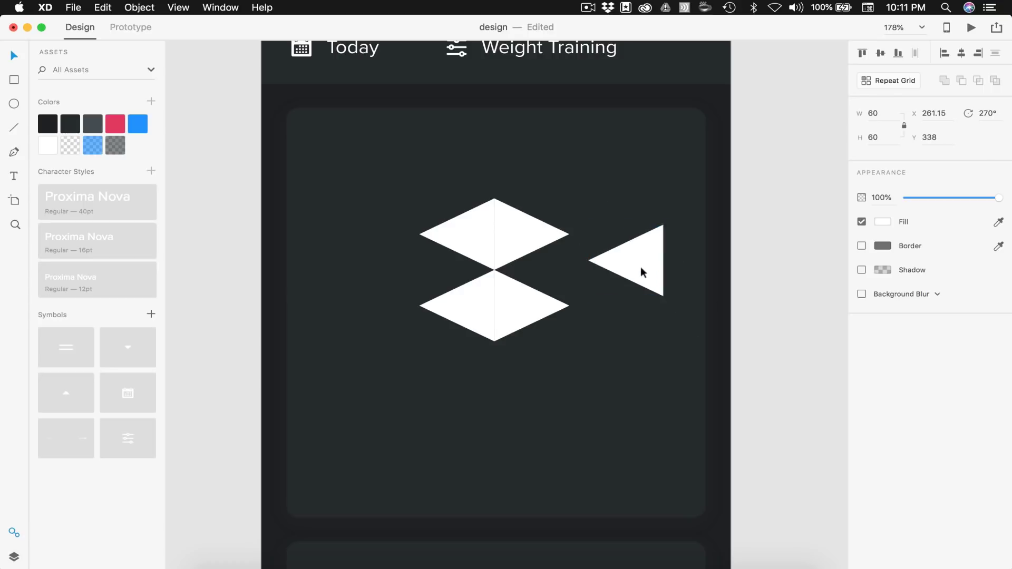
pyautogui.moveTo(641, 270); pyautogui.dragTo(410, 279)
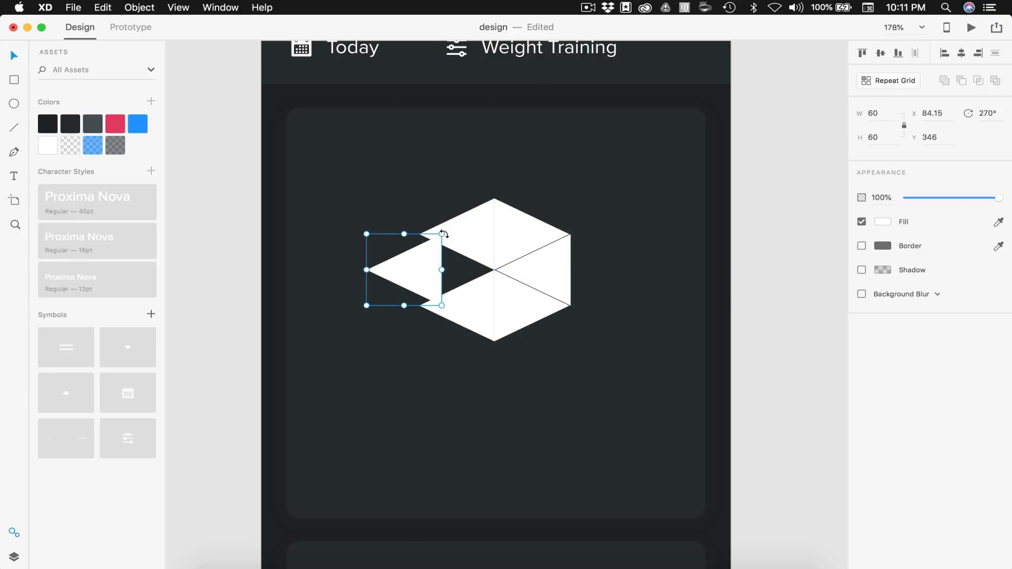
pyautogui.moveTo(444, 235); pyautogui.dragTo(428, 289)
pyautogui.click(757, 290)
# Try to merge all six triangles into one hexagon with the Add operation
pyautogui.scroll(-2, 757, 288)
pyautogui.hscroll(2, 757, 288)
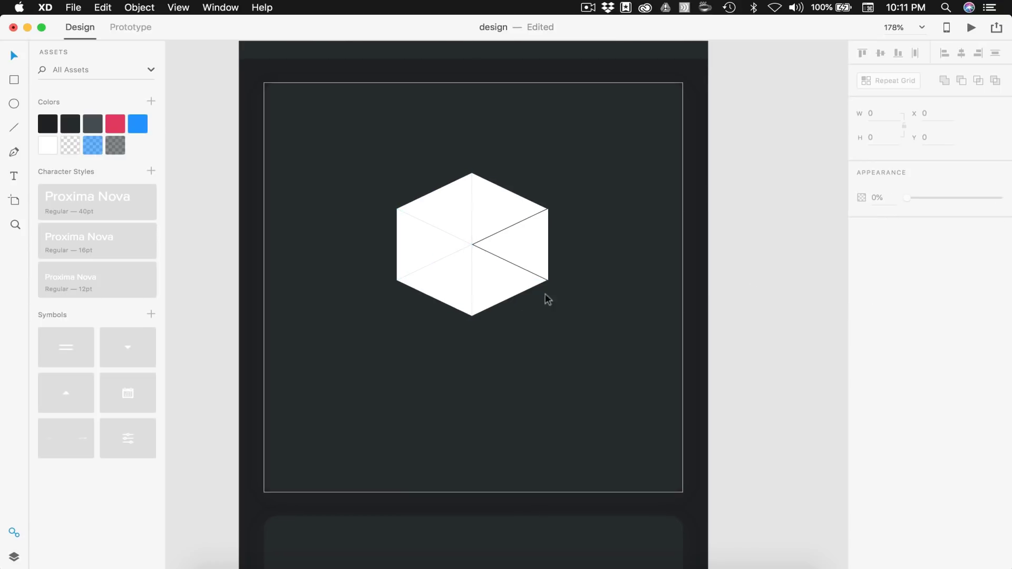
pyautogui.moveTo(585, 323); pyautogui.dragTo(366, 179)
pyautogui.click(945, 81)
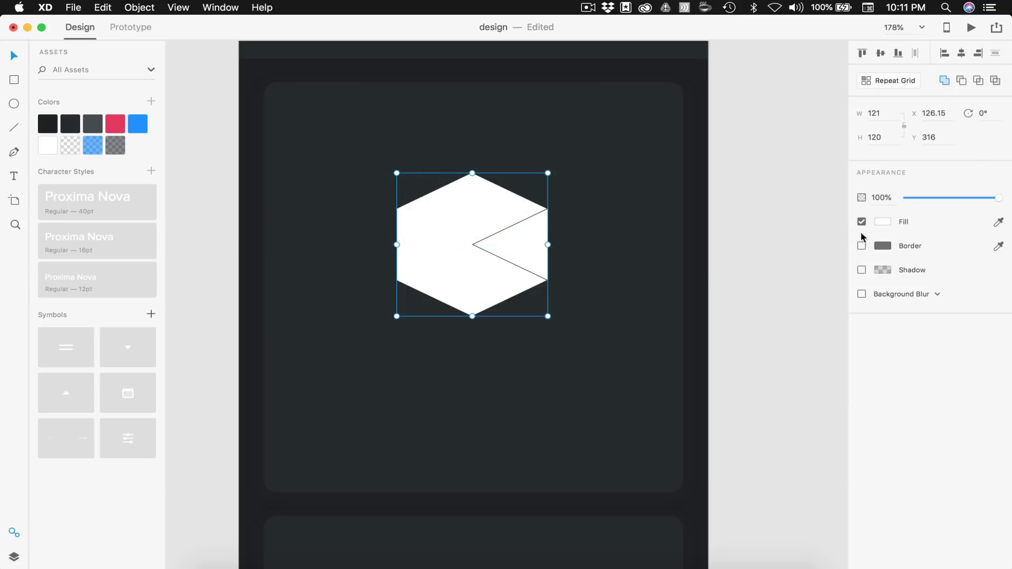
# Try showing the combined hexagon as a border without fill, and restore the borderless white fill
pyautogui.click(861, 222)
pyautogui.click(862, 246)
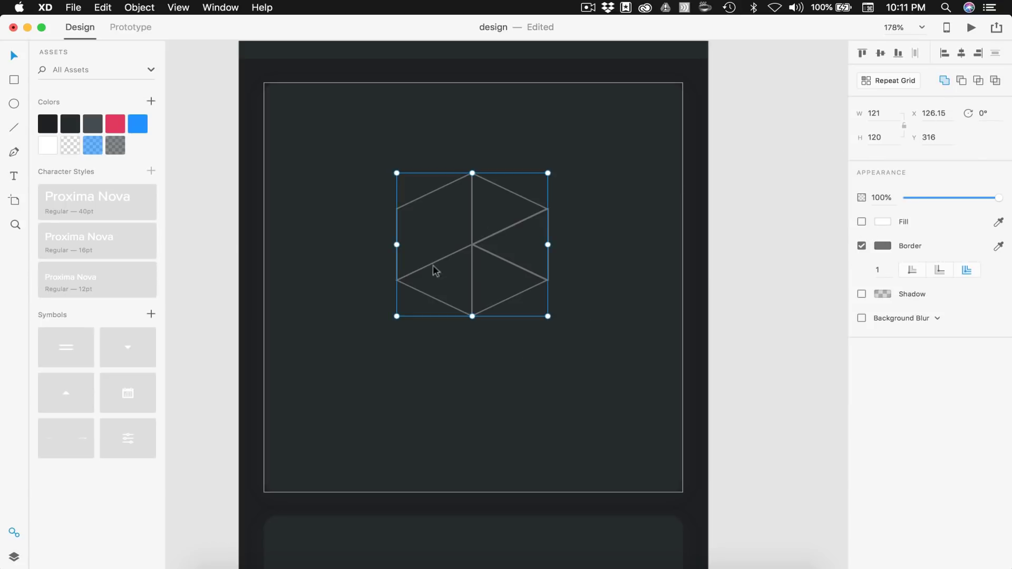
pyautogui.click(861, 246)
pyautogui.click(861, 221)
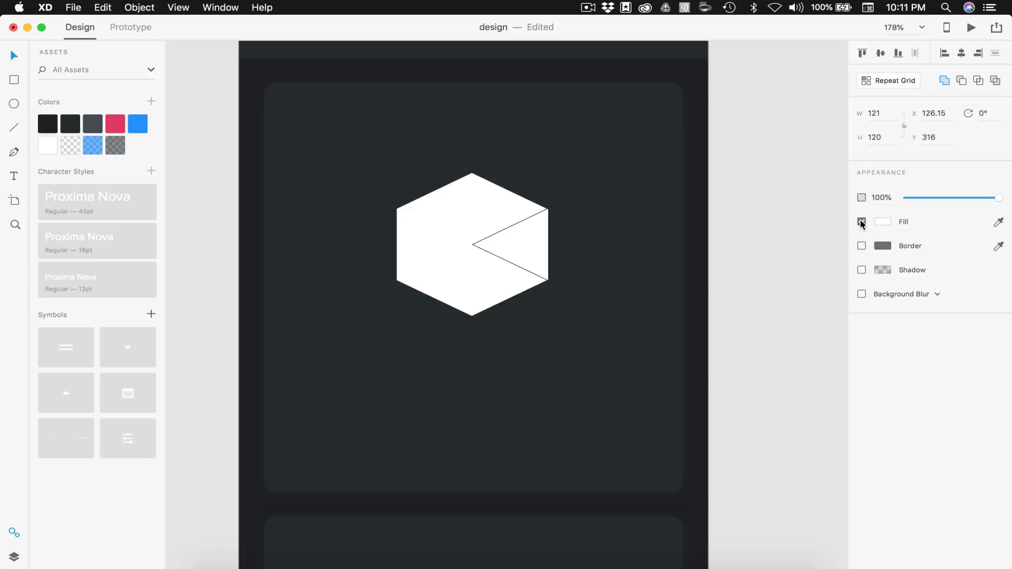
# Turn off the Add operation on the hexagon and group its six triangles
pyautogui.click(952, 83)
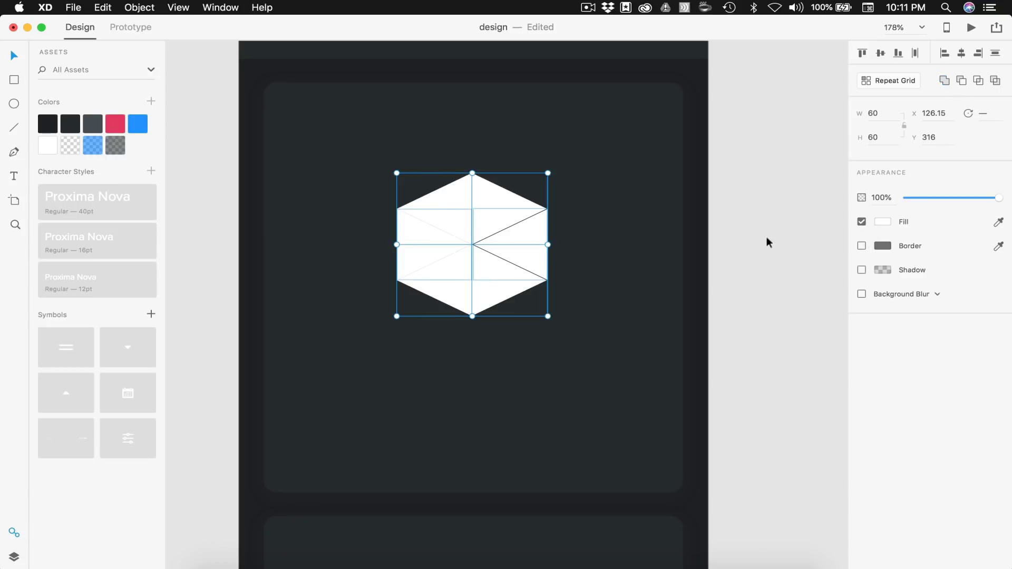
pyautogui.press('super+alt+u')
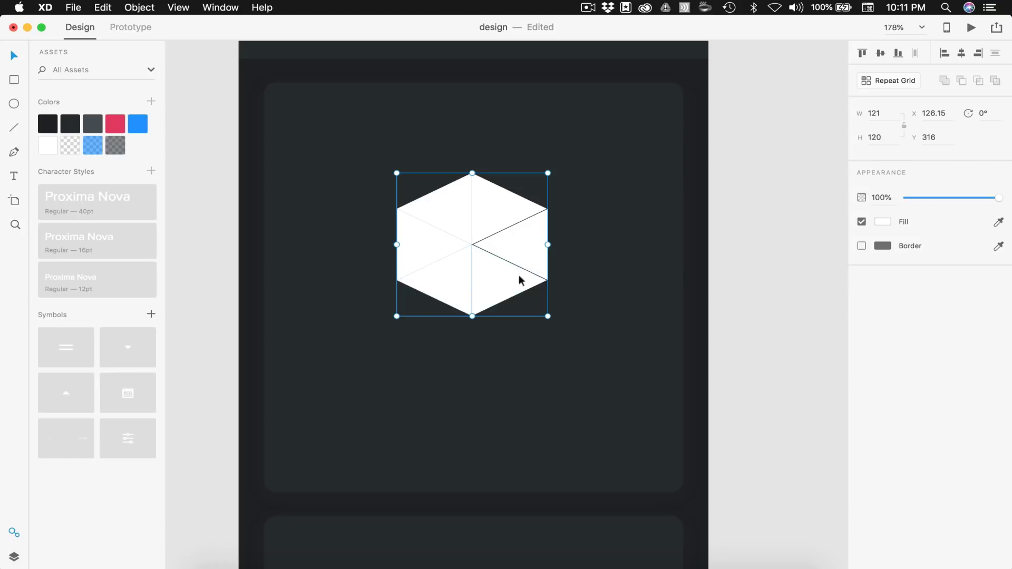
pyautogui.click(772, 275)
# Draw a 121 × 60 rectangle at X 126, Y 346 spanning the hexagon's four side corners
pyautogui.scroll(5, 543, 228)
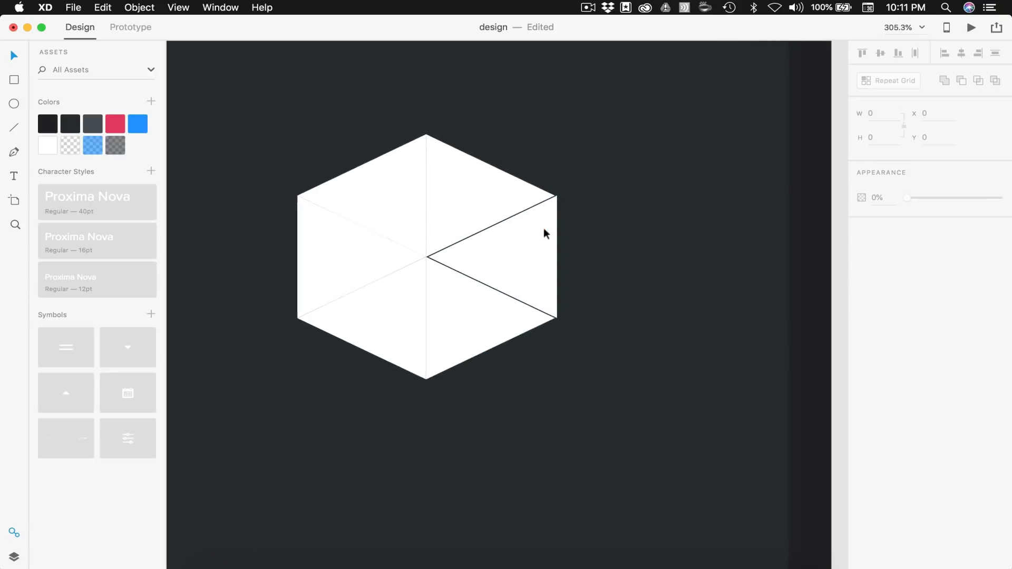
pyautogui.click(11, 79)
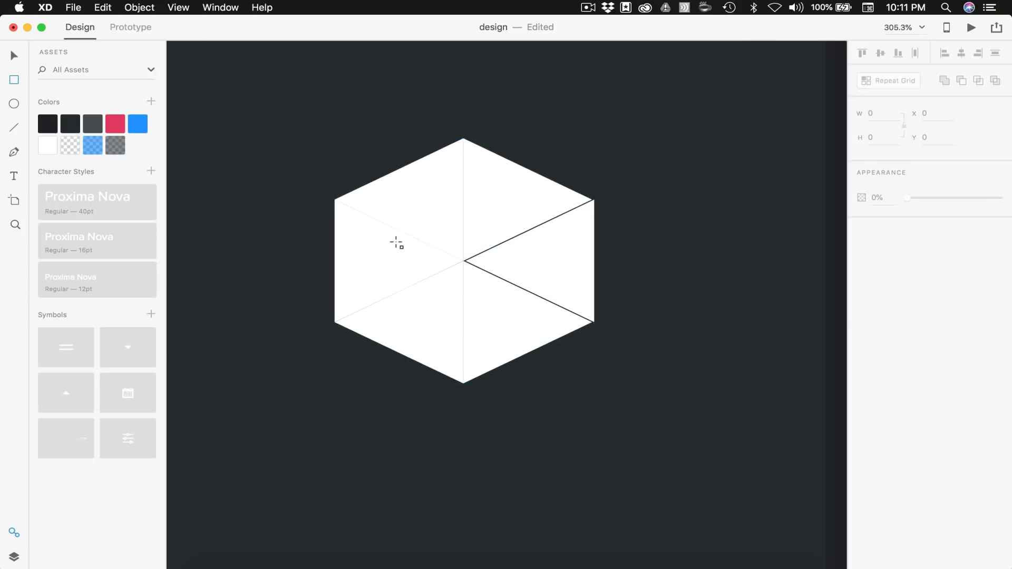
pyautogui.scroll(5, 397, 242)
pyautogui.moveTo(293, 172)
pyautogui.mouseDown()
pyautogui.moveTo(474, 266)
pyautogui.moveTo(727, 373)
pyautogui.mouseUp()
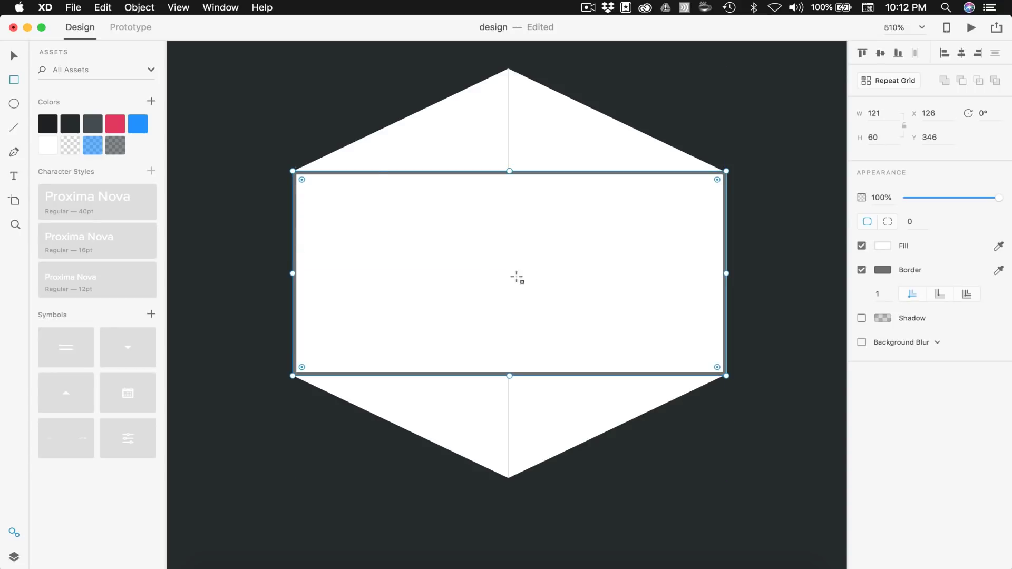
# Add anchor points midway on the rectangle's upper and lower edges and pull them out to the hexagon's upper and lower tips
pyautogui.scroll(5, 356, 170)
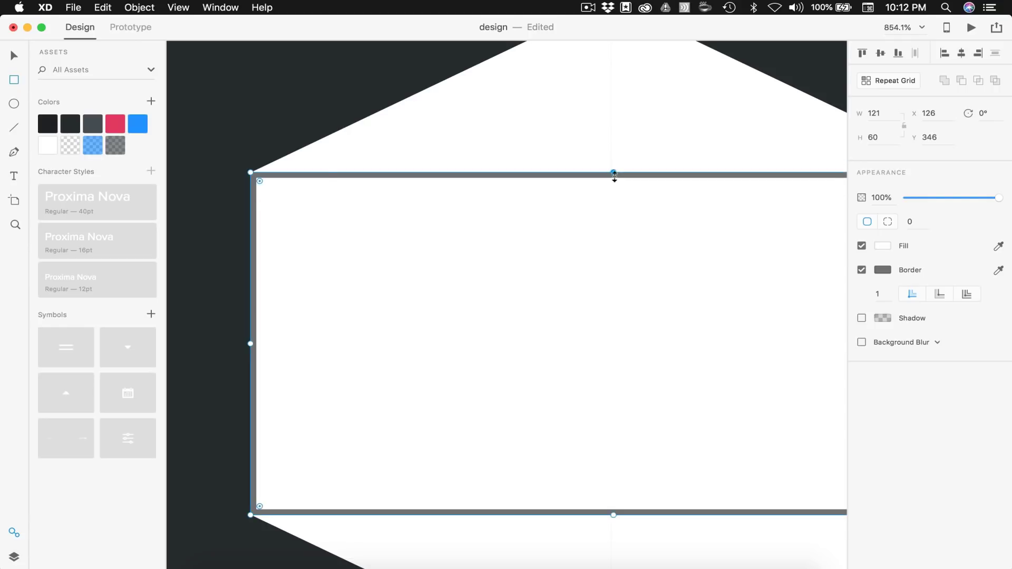
pyautogui.scroll(-5, 616, 177)
pyautogui.press('v')
pyautogui.doubleClick(590, 213)
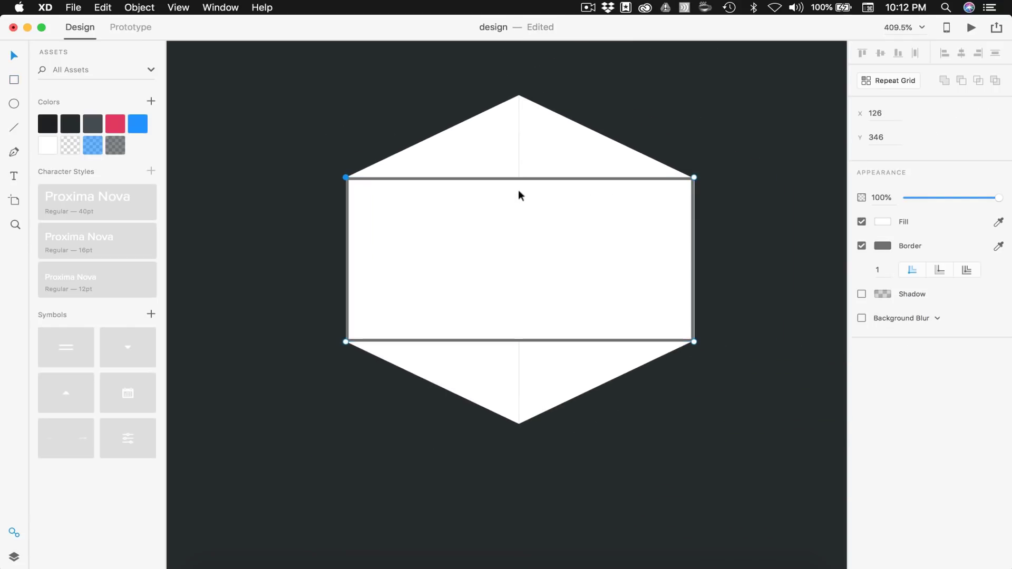
pyautogui.hscroll(3, 500, 198)
pyautogui.scroll(1, 501, 197)
pyautogui.click(488, 204)
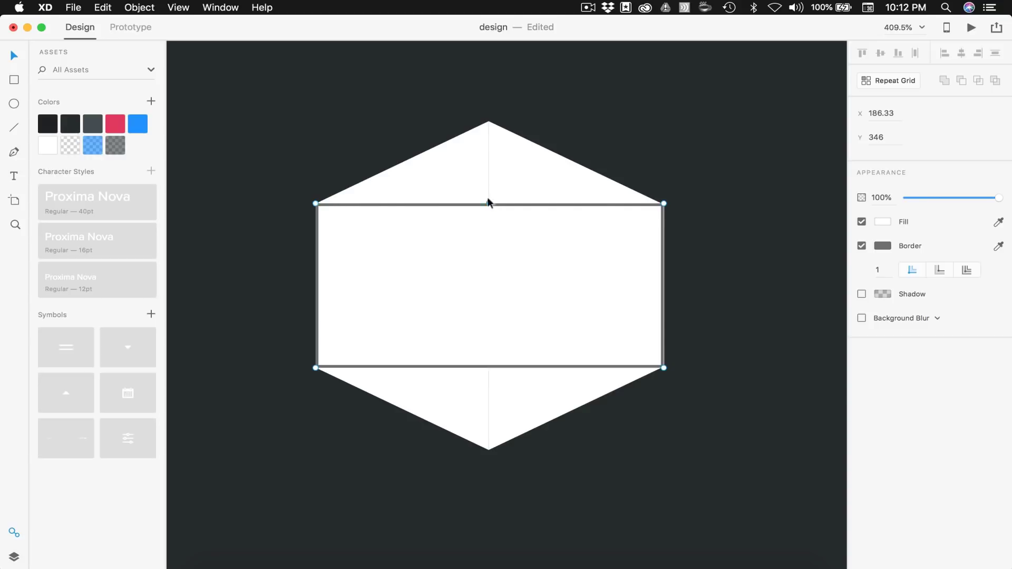
pyautogui.moveTo(488, 204); pyautogui.dragTo(489, 121)
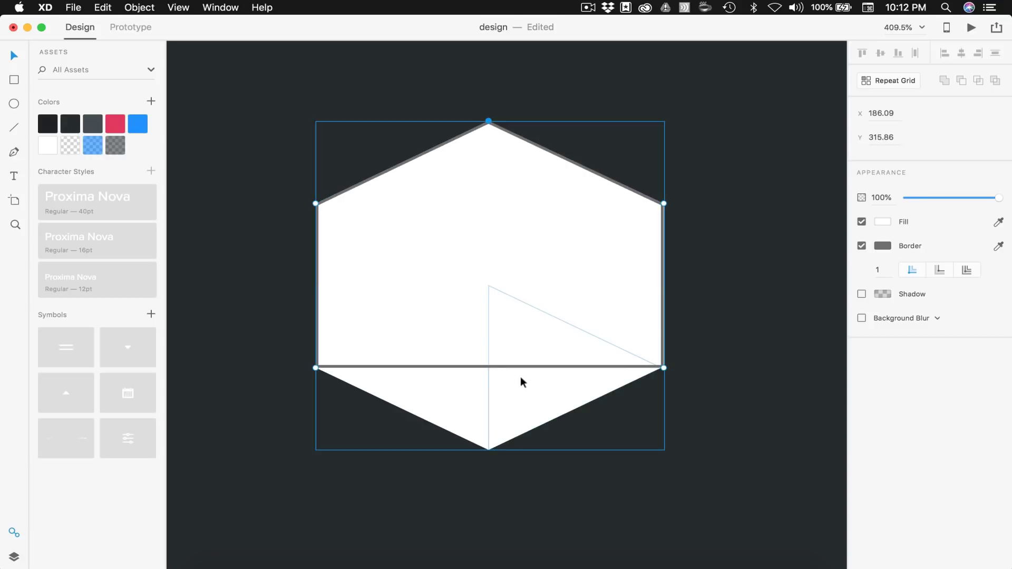
pyautogui.click(489, 367)
pyautogui.moveTo(488, 367); pyautogui.dragTo(490, 452)
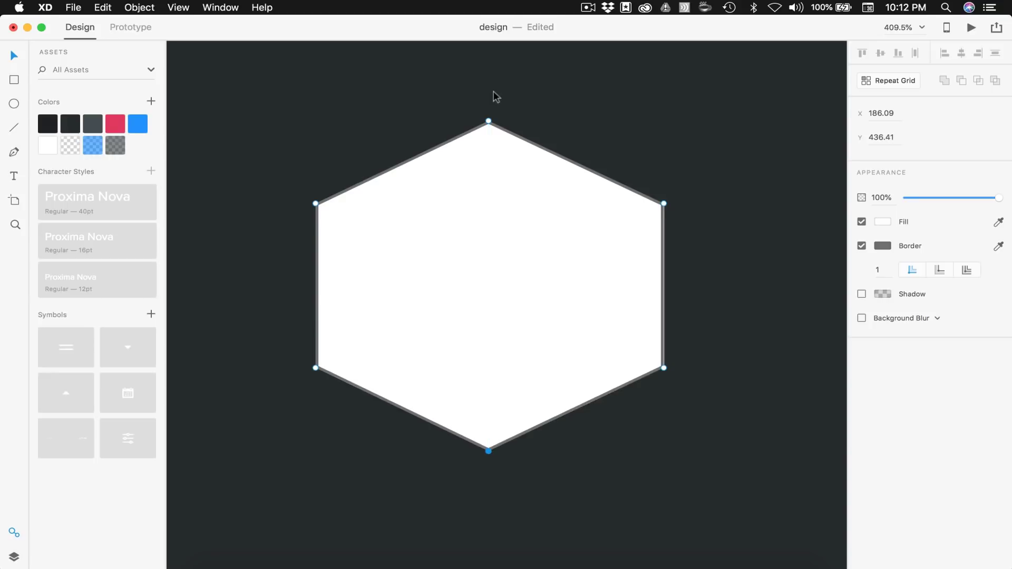
# Refine the drawn hexagon's upper tip to X 186.16, Y 315.98 and its lower tip to X 186.15, Y 436.03
pyautogui.scroll(5, 495, 78)
pyautogui.scroll(3, 495, 78)
pyautogui.scroll(5, 472, 213)
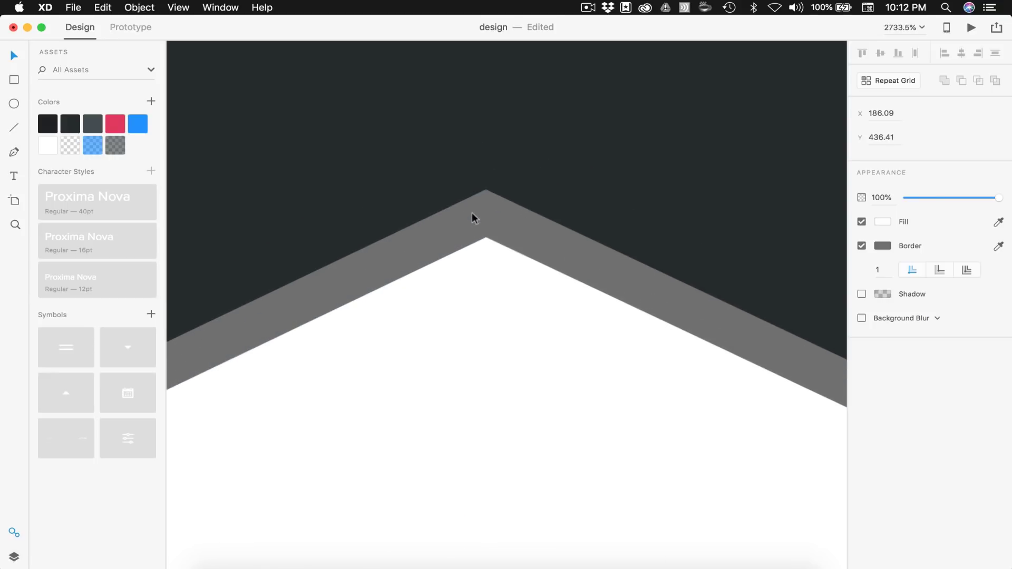
pyautogui.moveTo(485, 190); pyautogui.dragTo(490, 197)
pyautogui.scroll(-10, 490, 197)
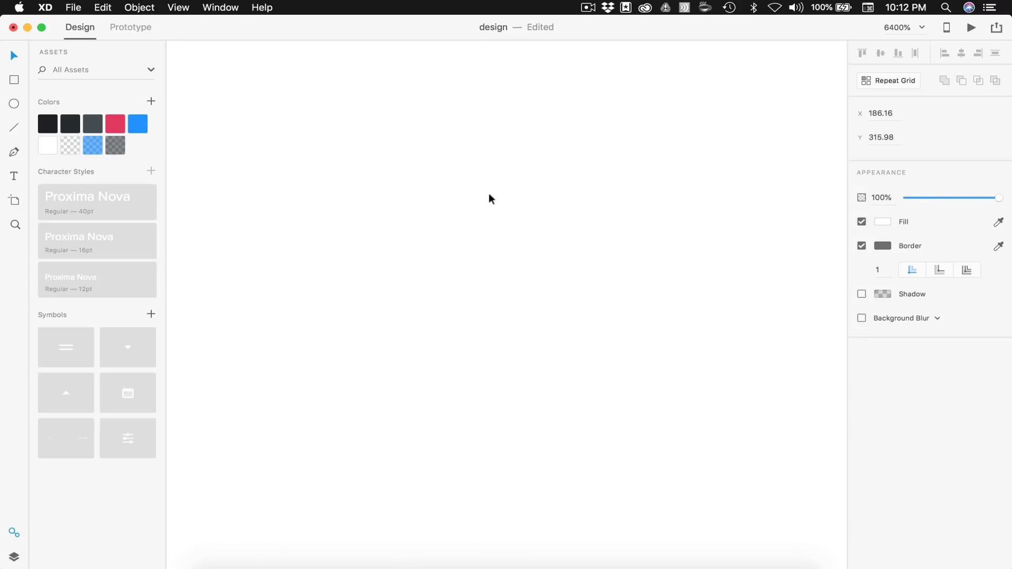
pyautogui.scroll(-5, 487, 221)
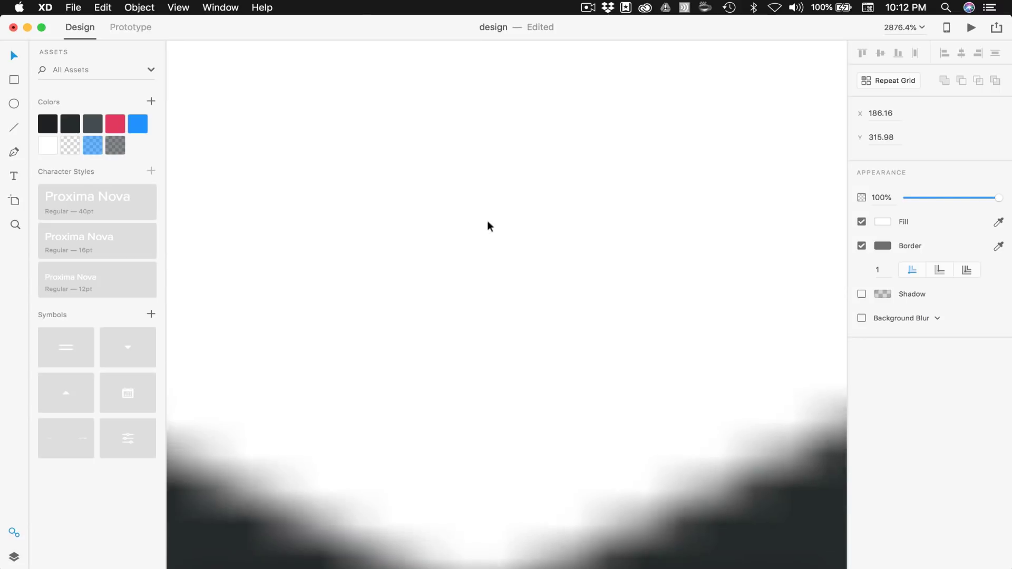
pyautogui.scroll(-5, 453, 428)
pyautogui.scroll(5, 523, 268)
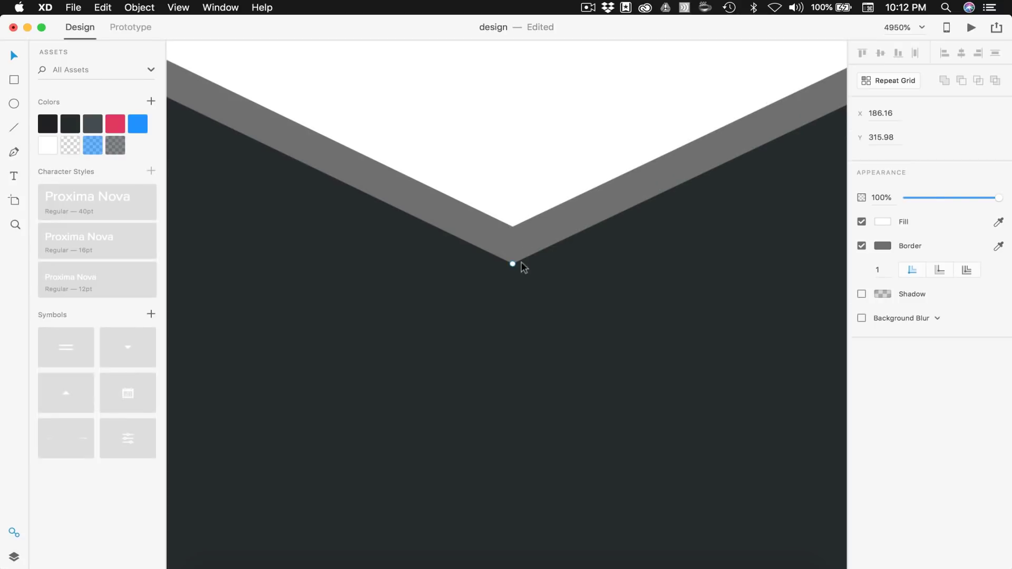
pyautogui.moveTo(513, 262); pyautogui.dragTo(514, 250)
pyautogui.press('super+0')
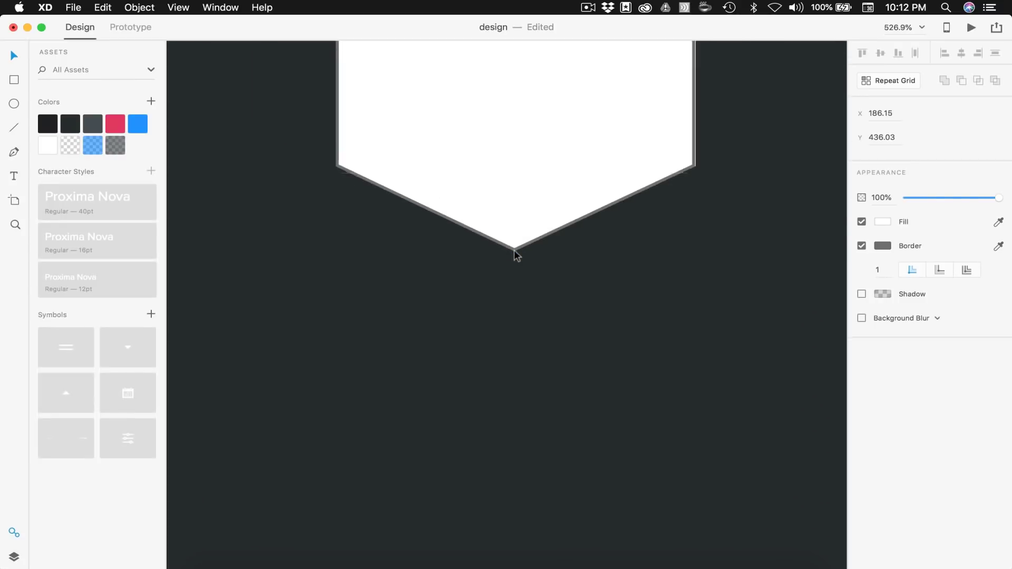
pyautogui.press('Escape')
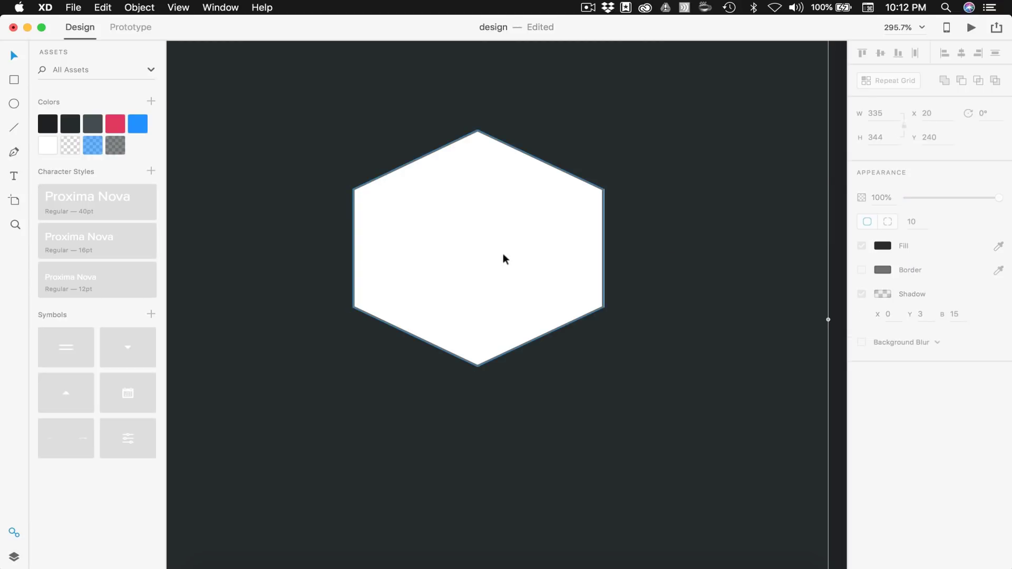
# Move the newly drawn hexagon aside and delete the grouped triangle hexagon that was beneath it
pyautogui.moveTo(504, 258); pyautogui.dragTo(792, 257)
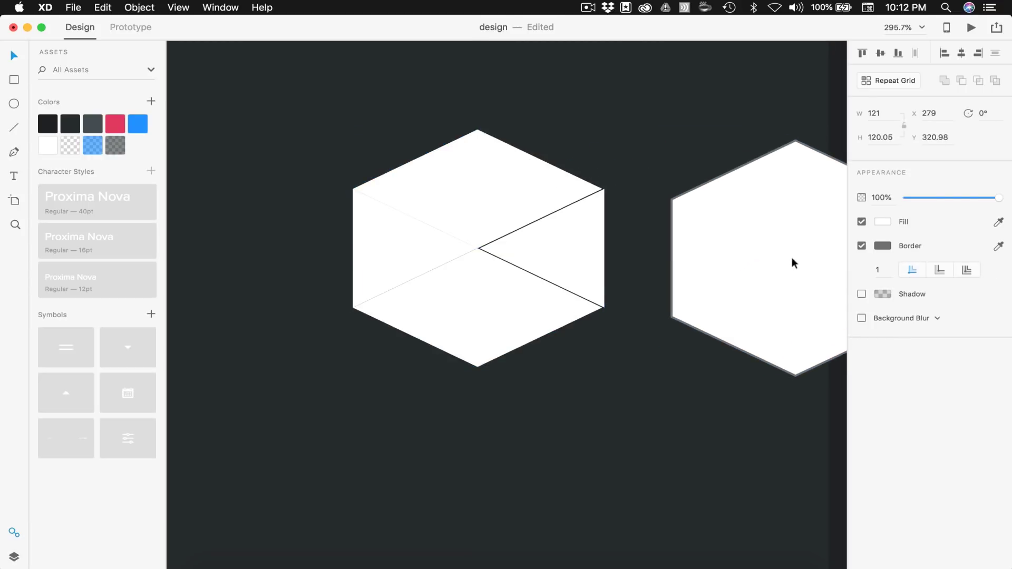
pyautogui.click(477, 257)
pyautogui.press('BackSpace')
# Move the hexagon back to the middle of the upper card at Y 346 and centre it horizontally on the artboard
pyautogui.hscroll(3, 476, 255)
pyautogui.scroll(-5, 476, 255)
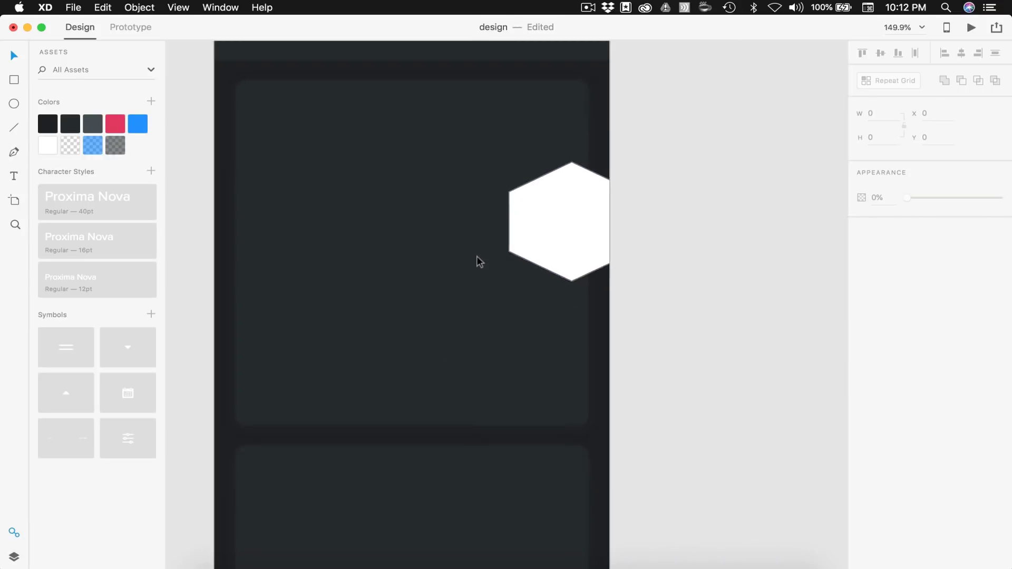
pyautogui.moveTo(564, 232); pyautogui.dragTo(415, 257)
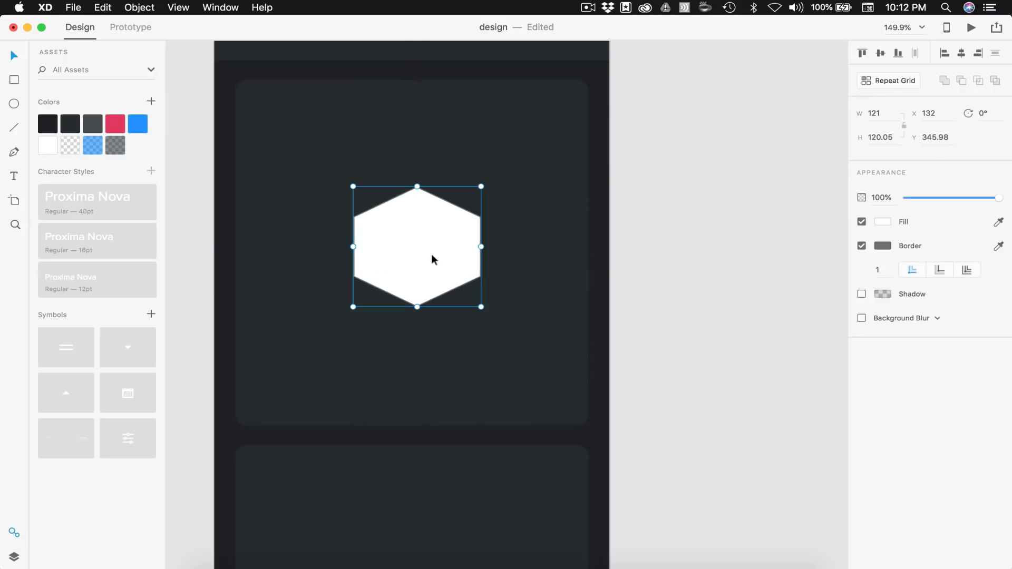
pyautogui.click(963, 54)
pyautogui.click(684, 209)
pyautogui.hscroll(-3, 682, 213)
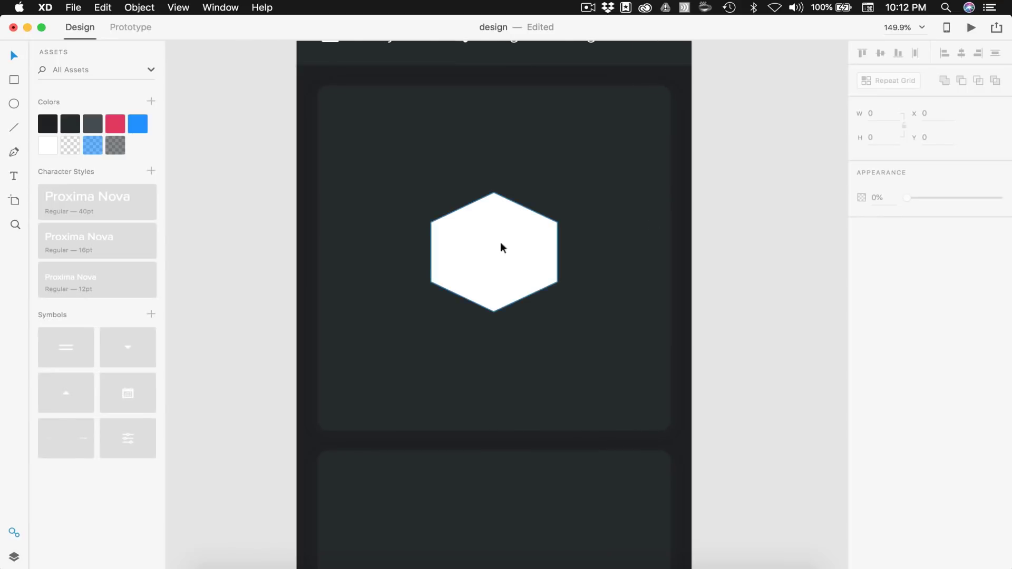
# Set the hexagon's width to 215 with locked proportions and reposition it in the upper card at X 80, Y 299
pyautogui.click(503, 251)
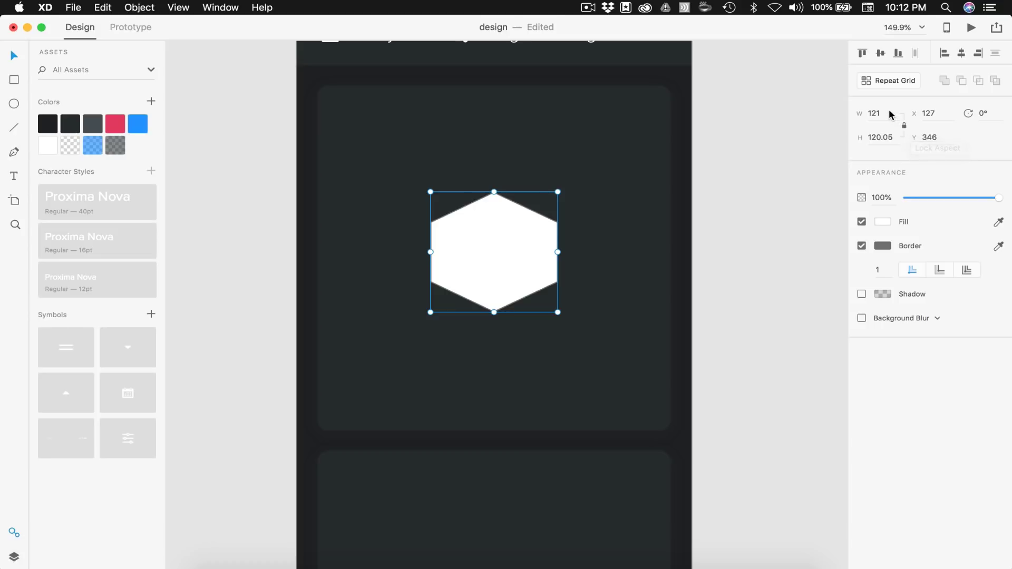
pyautogui.write('215')
pyautogui.press('Return')
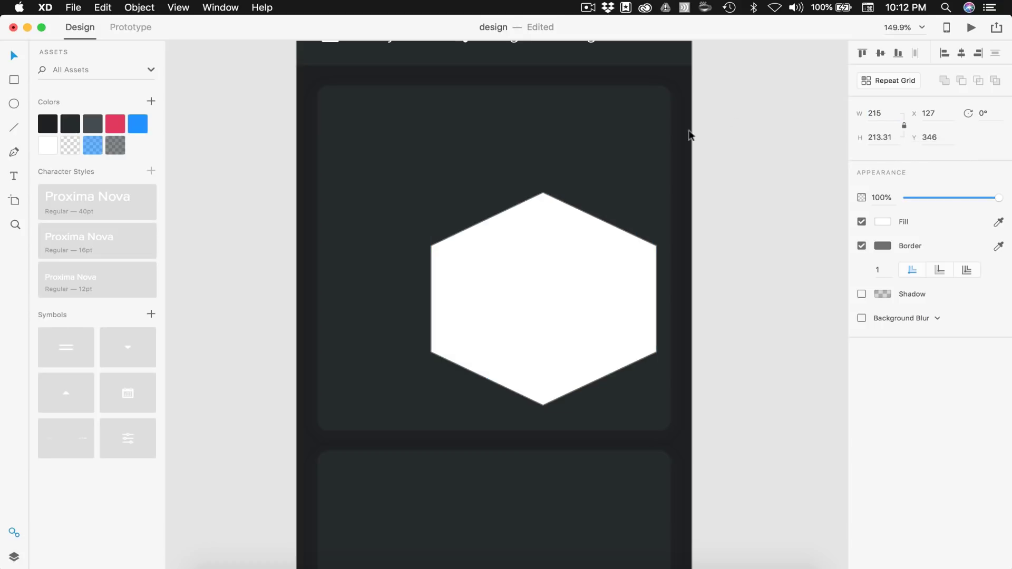
pyautogui.moveTo(540, 311); pyautogui.dragTo(500, 279)
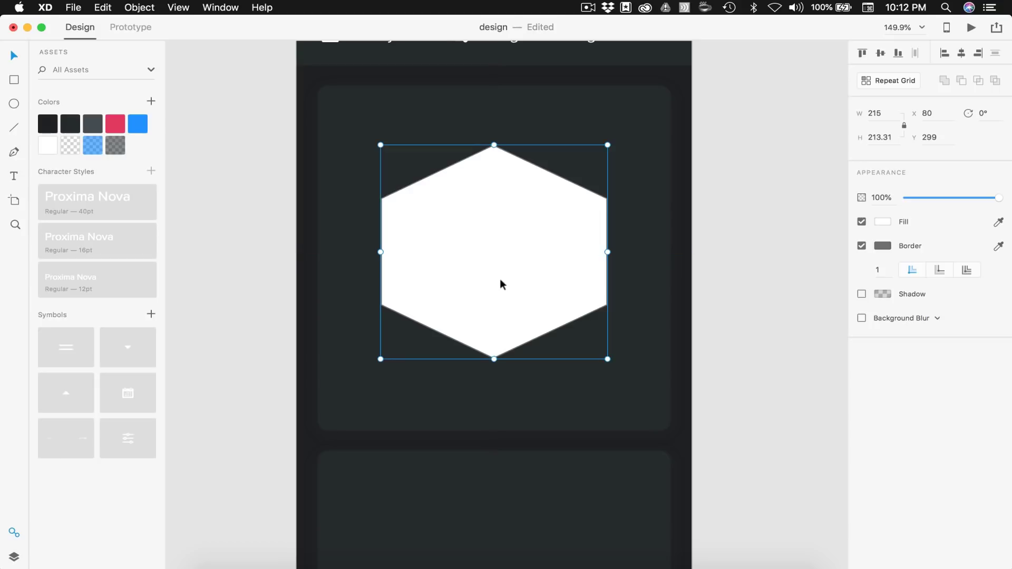
# Remove the hexagon's fill and apply the saved colour #454D4E as its border
pyautogui.click(862, 222)
pyautogui.rightClick(92, 125)
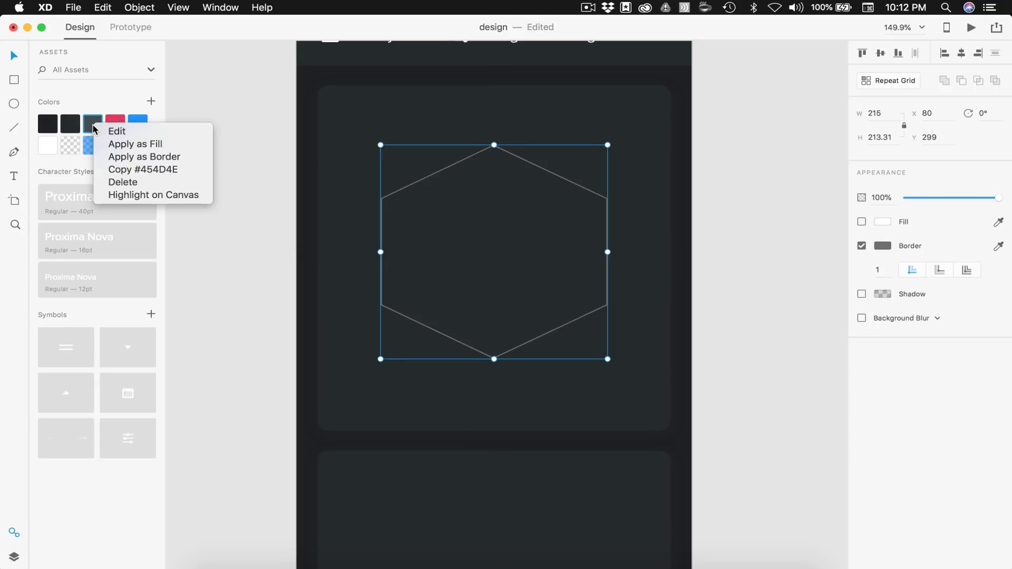
pyautogui.click(125, 157)
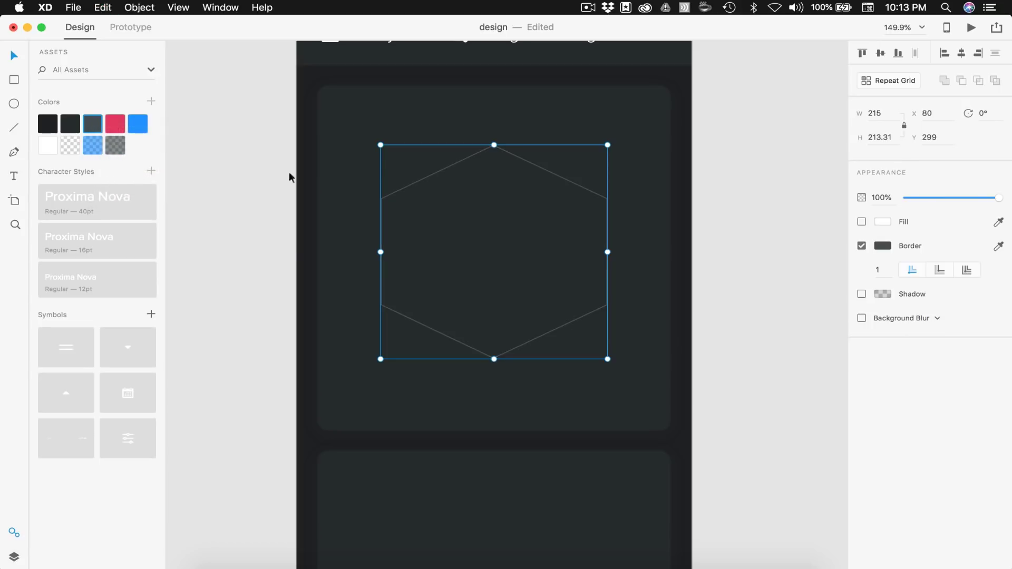
# Create two smaller concentric copies of the hexagon, the innermost about 63 × 62.5
pyautogui.press('alt')
pyautogui.moveTo(608, 144); pyautogui.dragTo(526, 210)
pyautogui.press('alt')
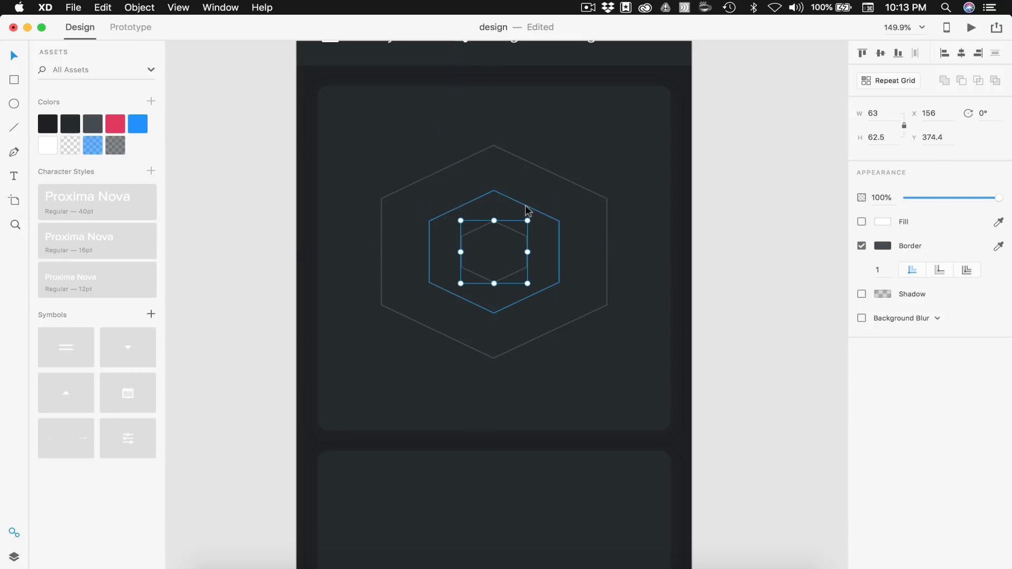
# Select the three concentric hexagons and scale them up slightly together, making the outer one about 229 wide
pyautogui.click(499, 255)
pyautogui.moveTo(675, 346); pyautogui.dragTo(333, 155)
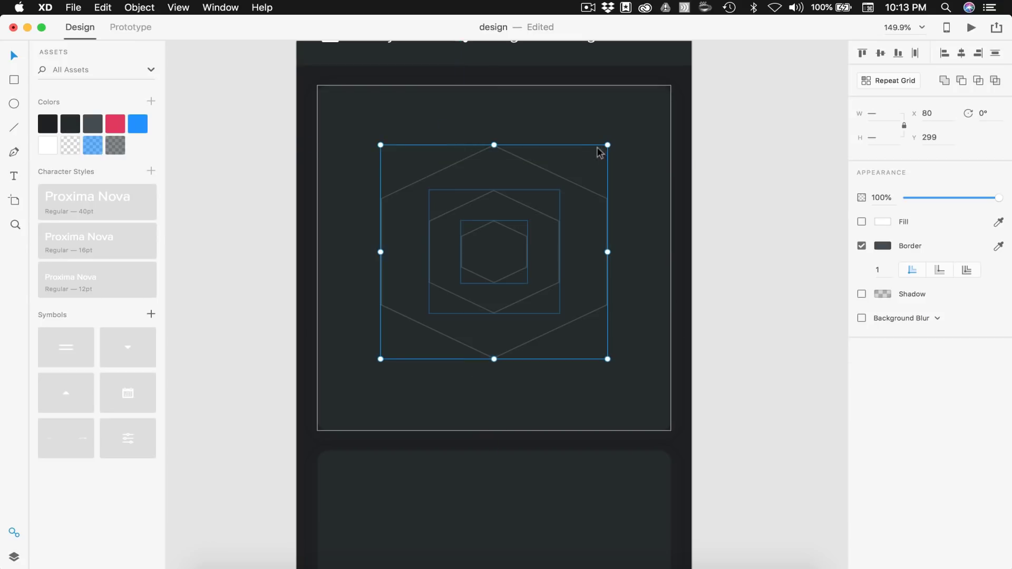
pyautogui.moveTo(607, 145); pyautogui.dragTo(623, 141)
pyautogui.click(639, 255)
# Draw three straight lines across the outer hexagon, connecting each pair of opposite corners through the centre
pyautogui.scroll(5, 590, 257)
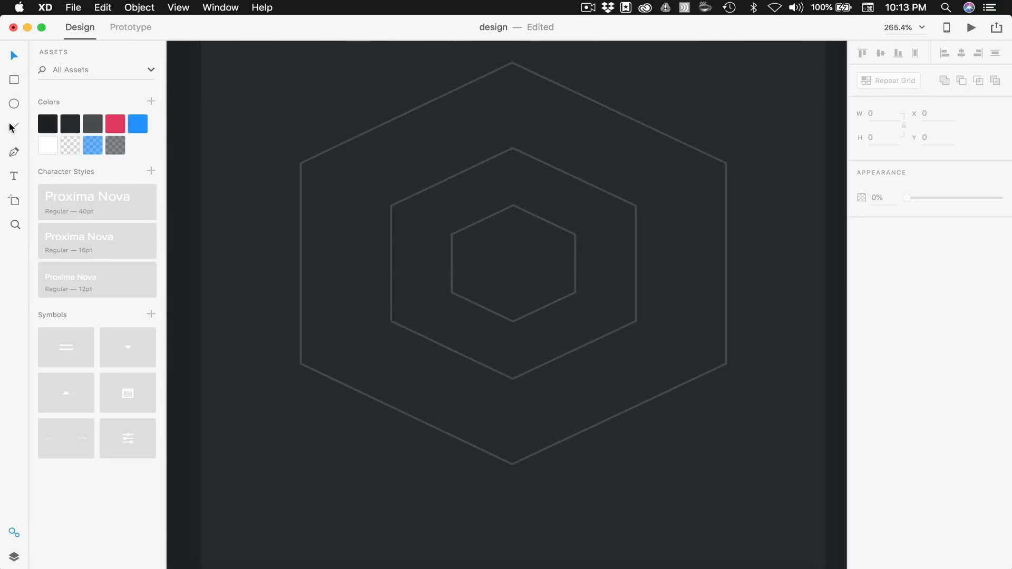
pyautogui.moveTo(301, 163)
pyautogui.mouseDown()
pyautogui.moveTo(650, 314)
pyautogui.moveTo(728, 364)
pyautogui.mouseUp()
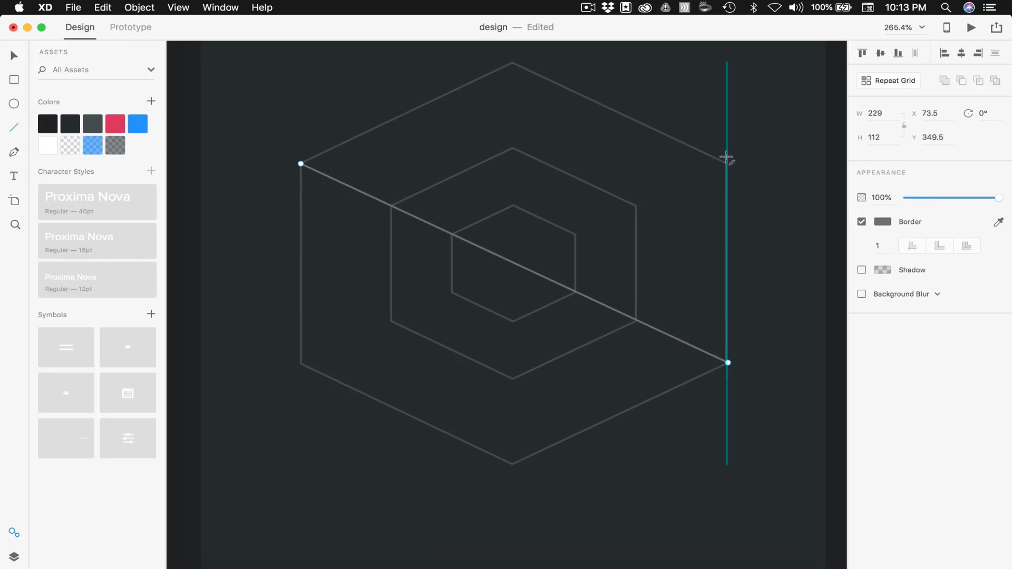
pyautogui.moveTo(727, 164); pyautogui.dragTo(302, 363)
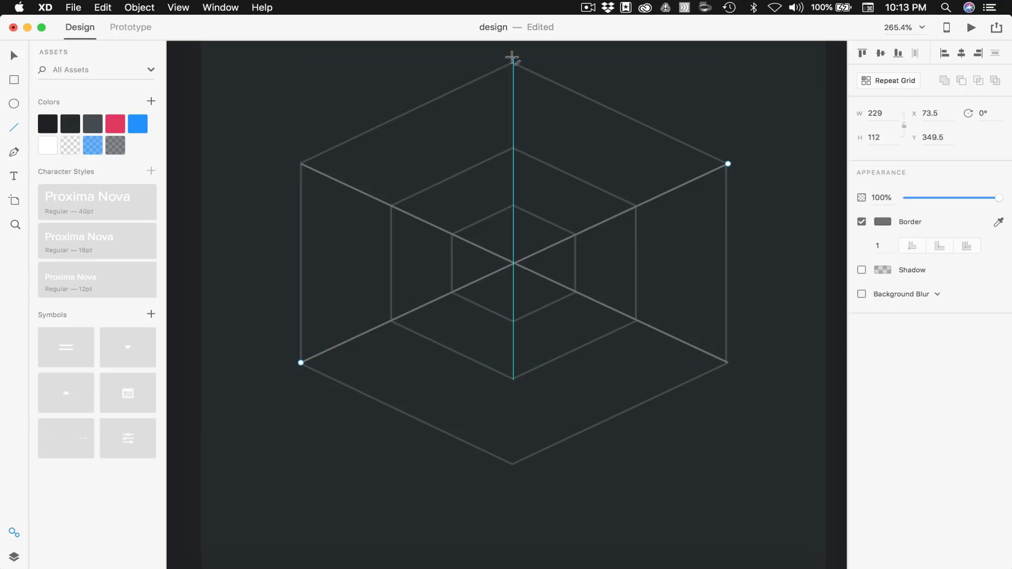
pyautogui.moveTo(513, 61); pyautogui.dragTo(514, 466)
# Check the diagonals' ends against the outer hexagon's corners and adjust the rising diagonal's lower end to make it 228 wide
pyautogui.scroll(8, 428, 174)
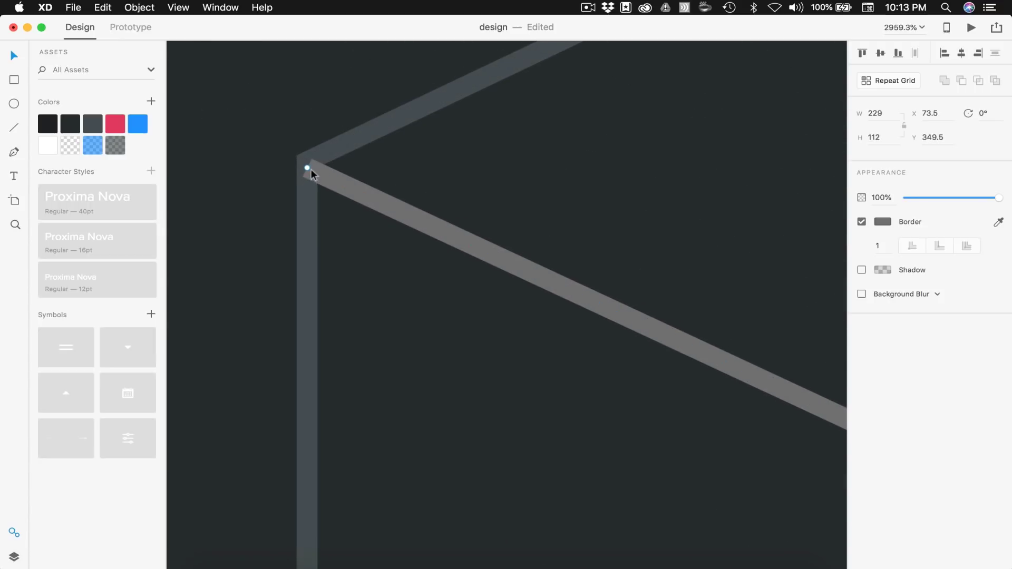
pyautogui.moveTo(308, 160)
pyautogui.mouseDown()
pyautogui.moveTo(326, 155)
pyautogui.moveTo(310, 157)
pyautogui.mouseUp()
pyautogui.scroll(-10, 310, 157)
pyautogui.scroll(10, 311, 156)
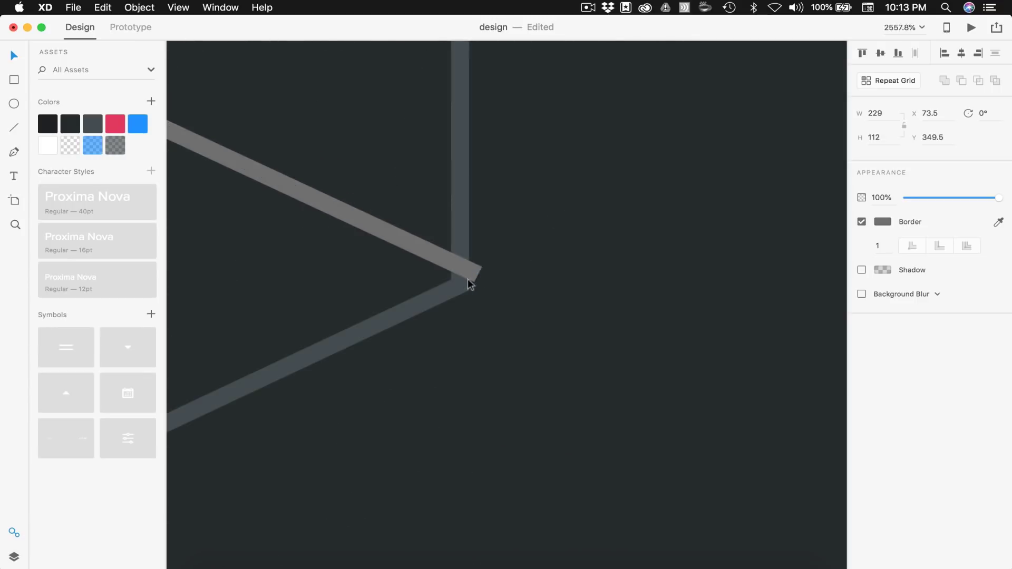
pyautogui.scroll(-6, 454, 277)
pyautogui.scroll(8, 486, 255)
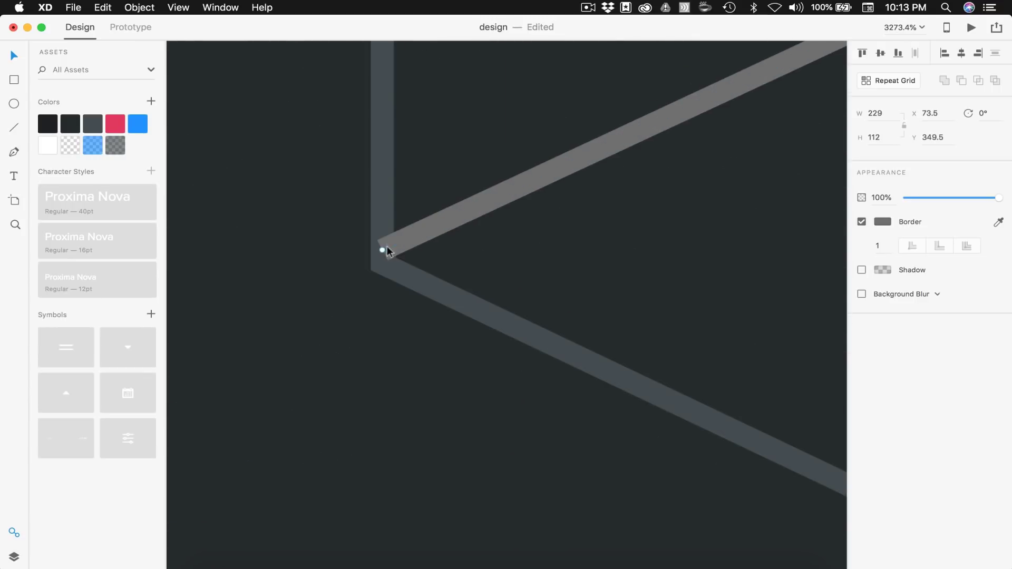
pyautogui.moveTo(387, 251); pyautogui.dragTo(391, 251)
pyautogui.scroll(-6, 391, 251)
# Pull the vertical line's upper end down to the outer hexagon's upper tip at Y 292.5, making it 226 high
pyautogui.scroll(6, 626, 192)
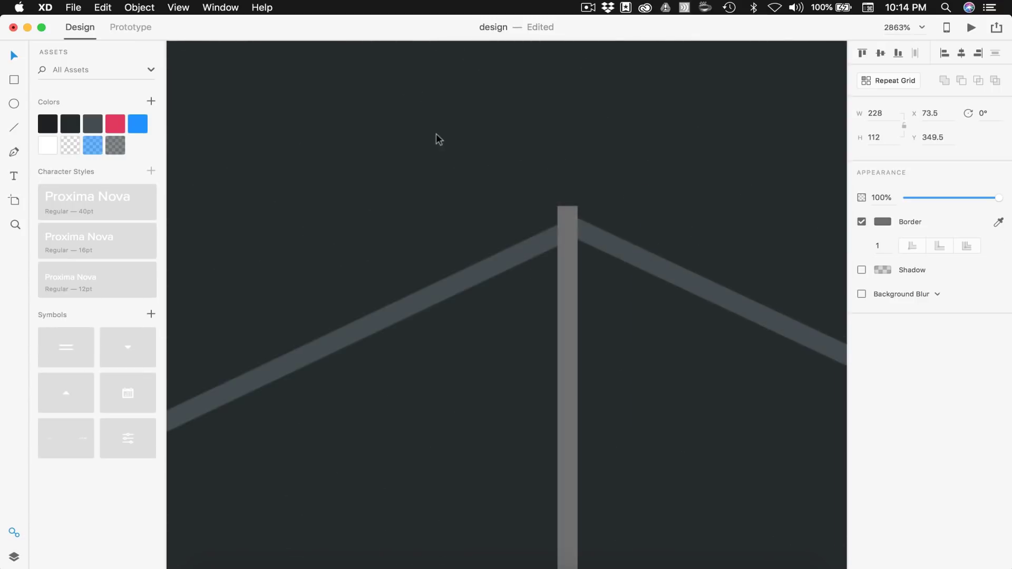
pyautogui.scroll(3, 435, 134)
pyautogui.scroll(5, 600, 210)
pyautogui.scroll(-4, 563, 233)
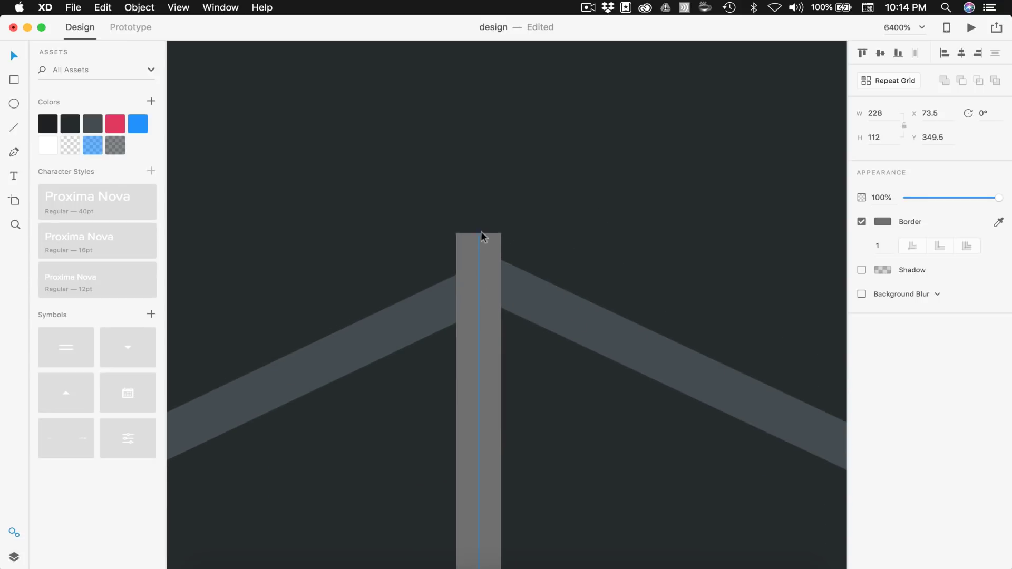
pyautogui.click(478, 236)
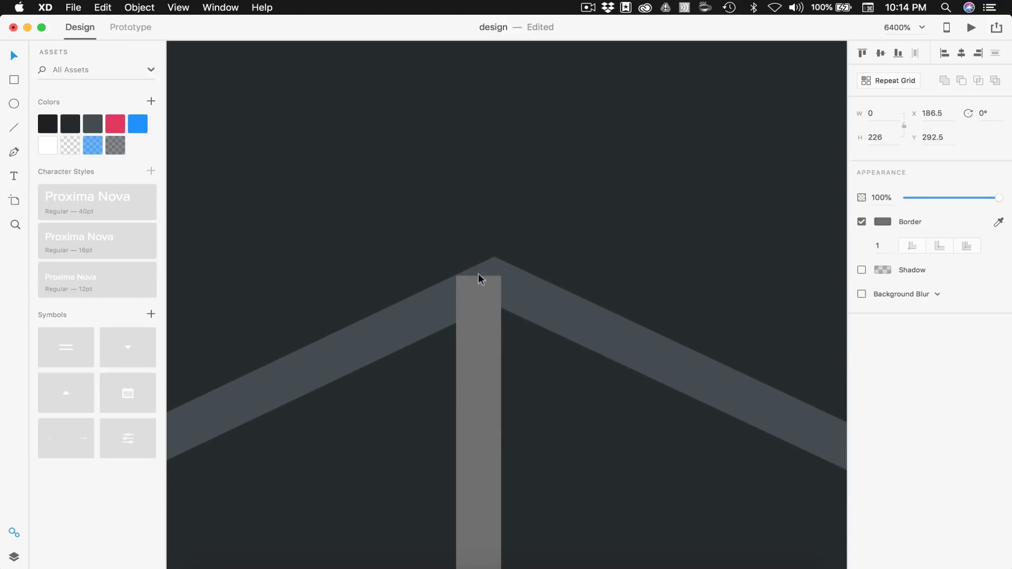
# Select all the hexagons and connecting lines and apply a saved swatch as their common border colour
pyautogui.scroll(-15, 479, 277)
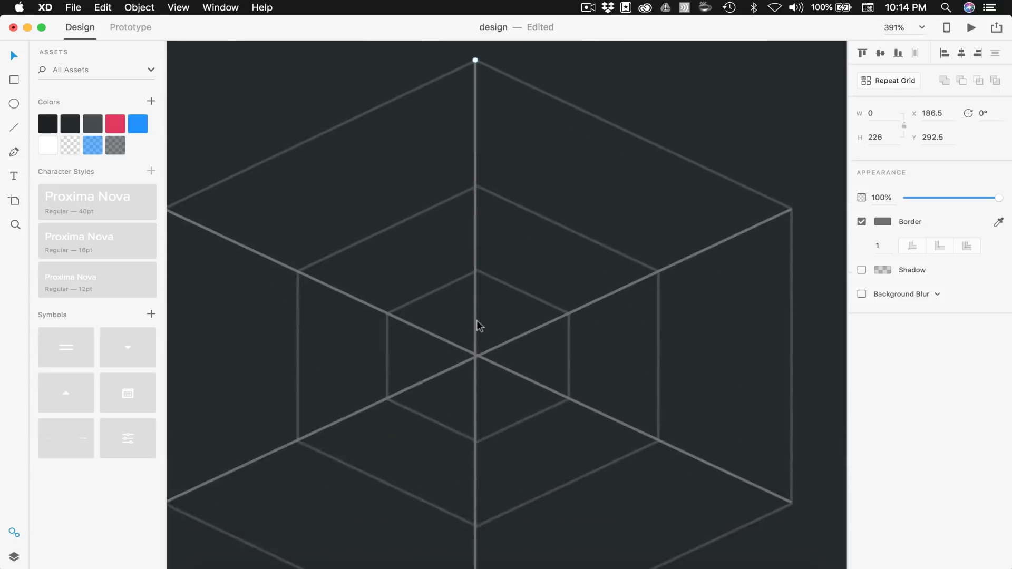
pyautogui.scroll(-3, 477, 320)
pyautogui.scroll(-1, 654, 328)
pyautogui.moveTo(658, 329); pyautogui.dragTo(394, 216)
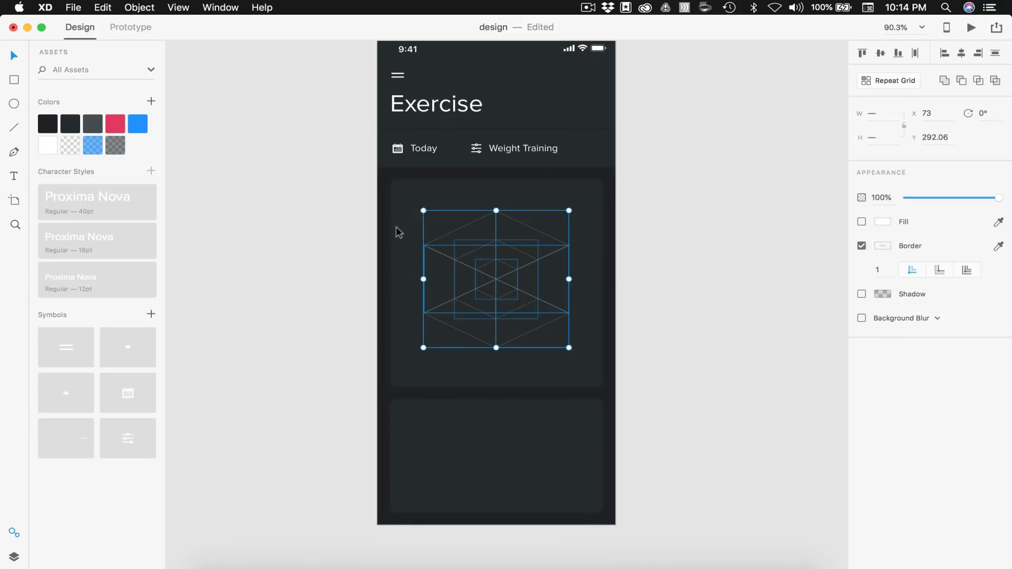
pyautogui.rightClick(87, 136)
pyautogui.click(125, 153)
pyautogui.click(275, 258)
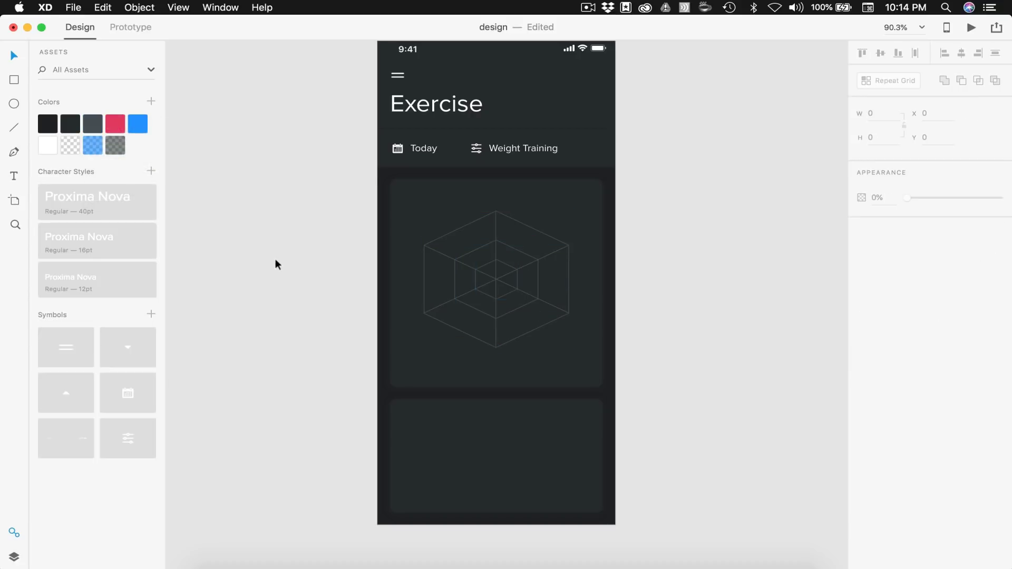
# Group the three hexagons and the connecting lines into one chart object
pyautogui.scroll(8, 501, 366)
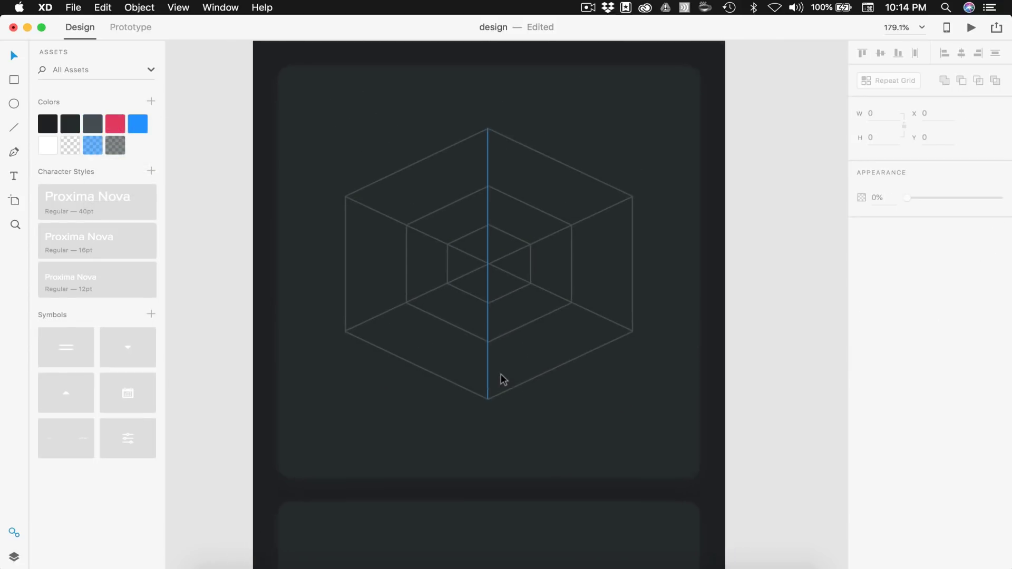
pyautogui.hscroll(2, 501, 374)
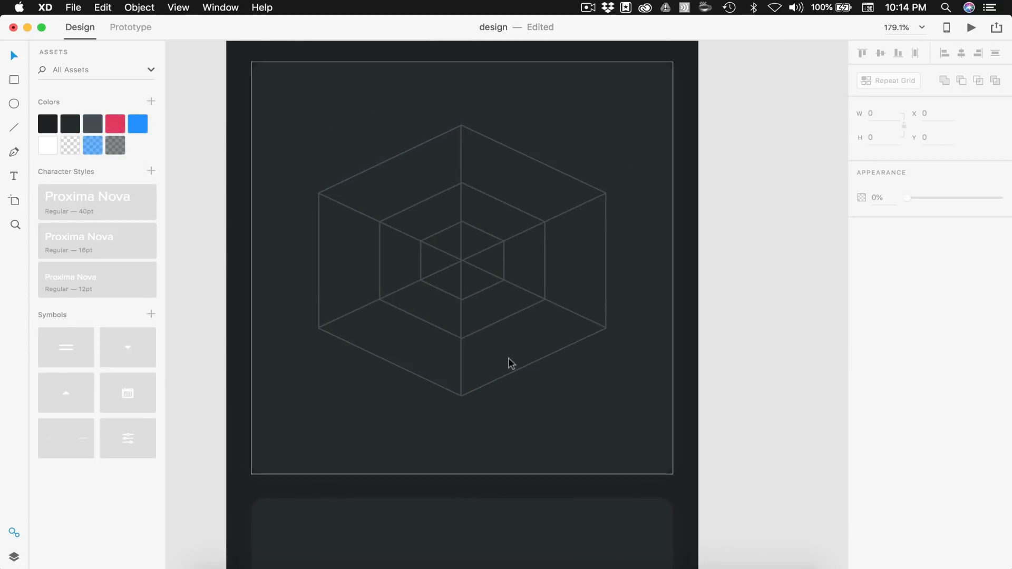
pyautogui.moveTo(743, 370); pyautogui.dragTo(278, 101)
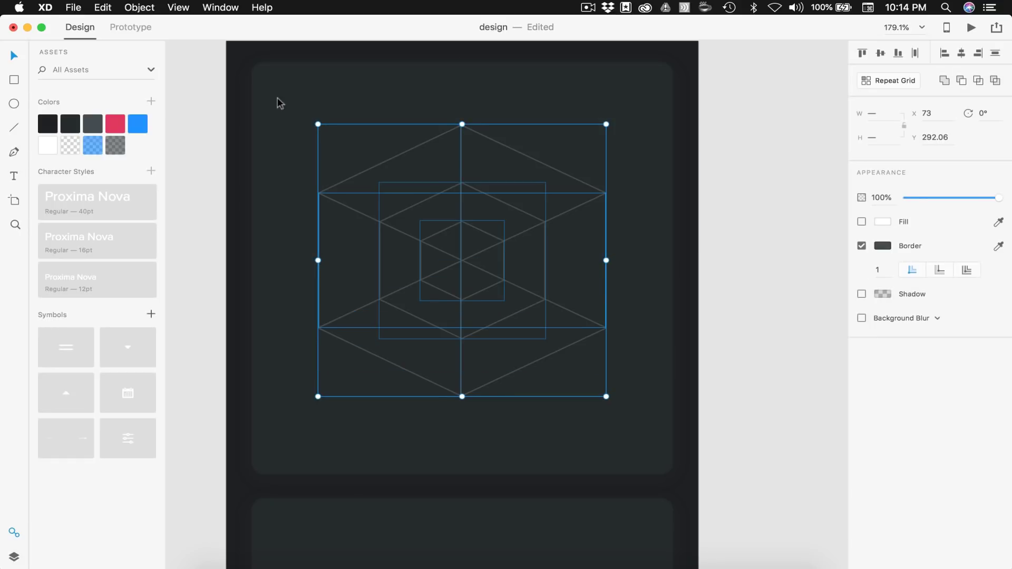
pyautogui.press('super+g')
pyautogui.click(741, 239)
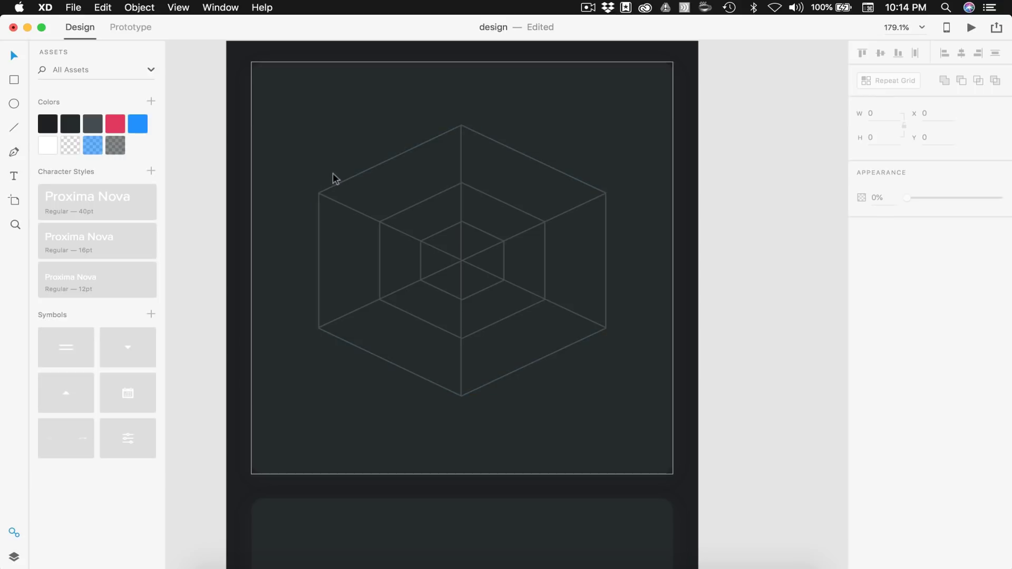
# Add the text label "Chest" above the chart's upper tip at X 178, Y 262
pyautogui.click(429, 95)
pyautogui.press('t')
pyautogui.click(449, 111)
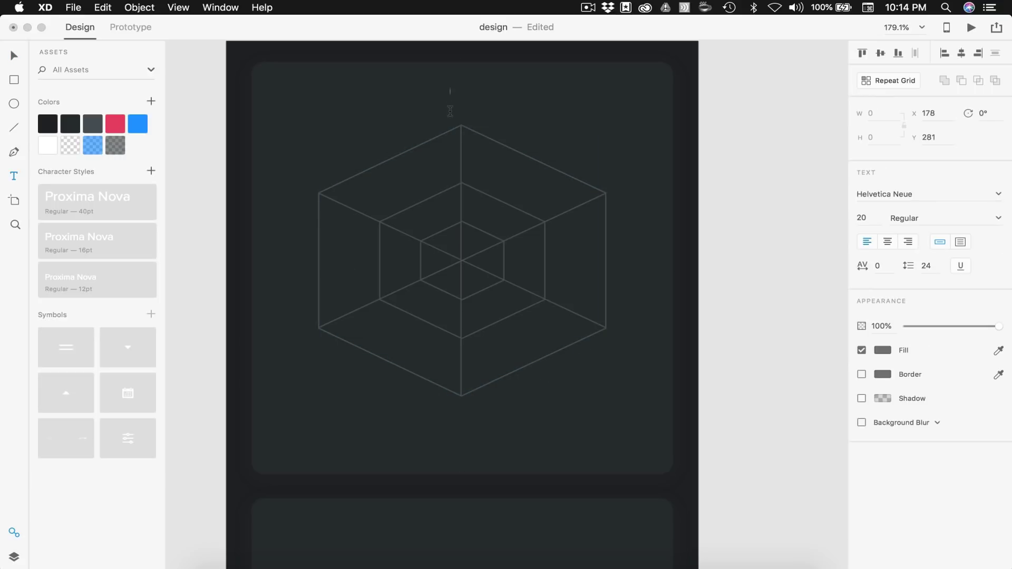
pyautogui.press('Escape')
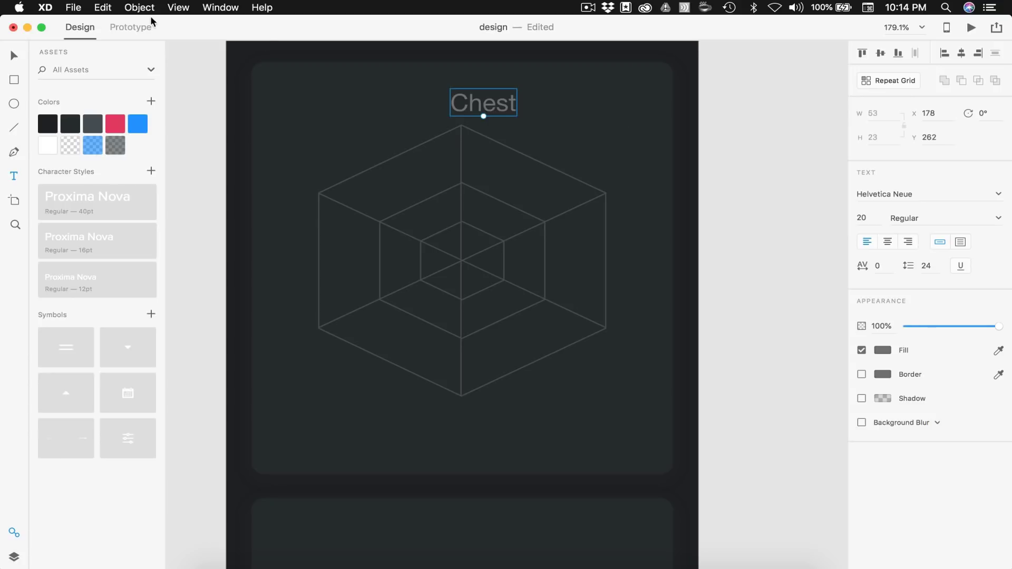
# Apply the saved Proxima Nova Regular 12pt character style to the "Chest" label and centre-align its text
pyautogui.click(94, 283)
pyautogui.click(14, 56)
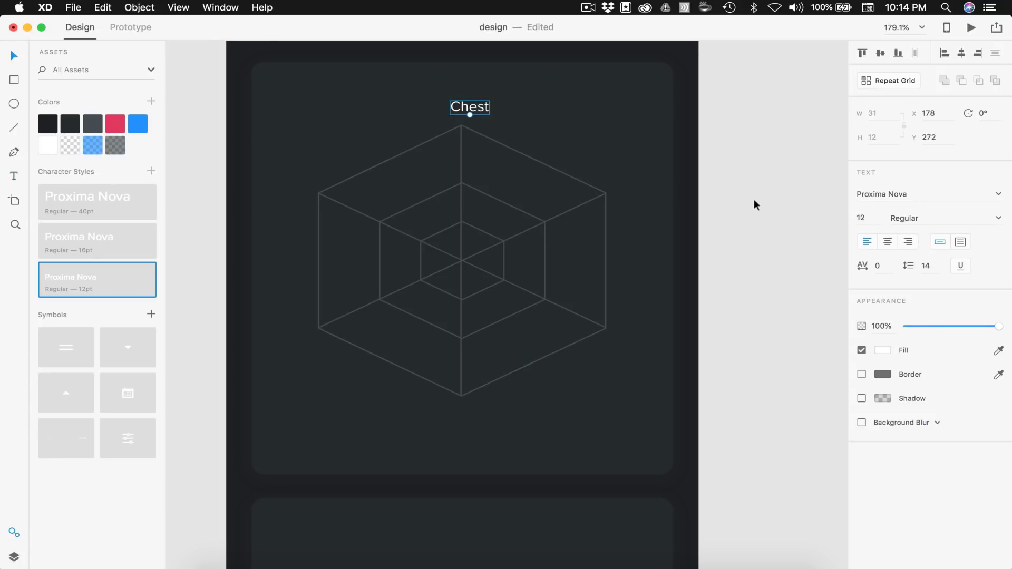
pyautogui.click(886, 245)
# Duplicate the "Chest" label just below the chart's lower tip at Y 521 and change the copy's text to "Back"
pyautogui.scroll(5, 457, 126)
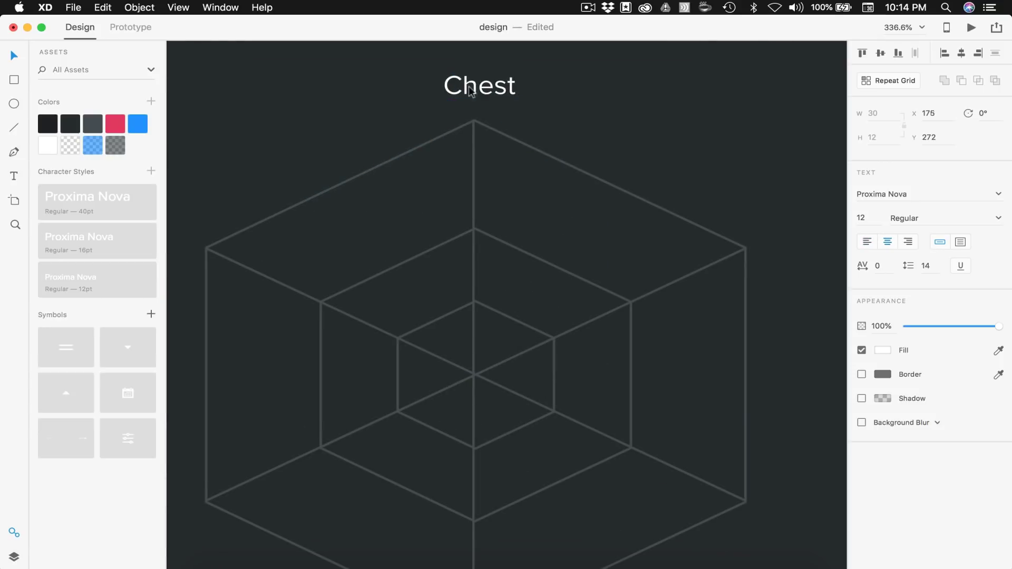
pyautogui.moveTo(487, 95); pyautogui.dragTo(483, 394)
pyautogui.scroll(-5, 480, 111)
pyautogui.scroll(5, 484, 394)
pyautogui.doubleClick(464, 390)
pyautogui.write('Back')
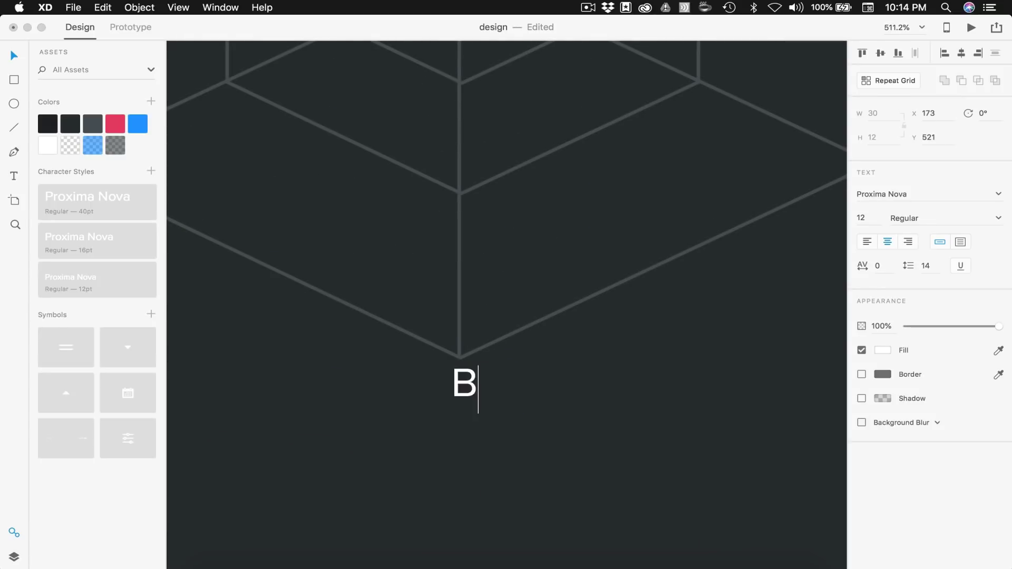
pyautogui.press('Escape')
pyautogui.scroll(-5, 666, 392)
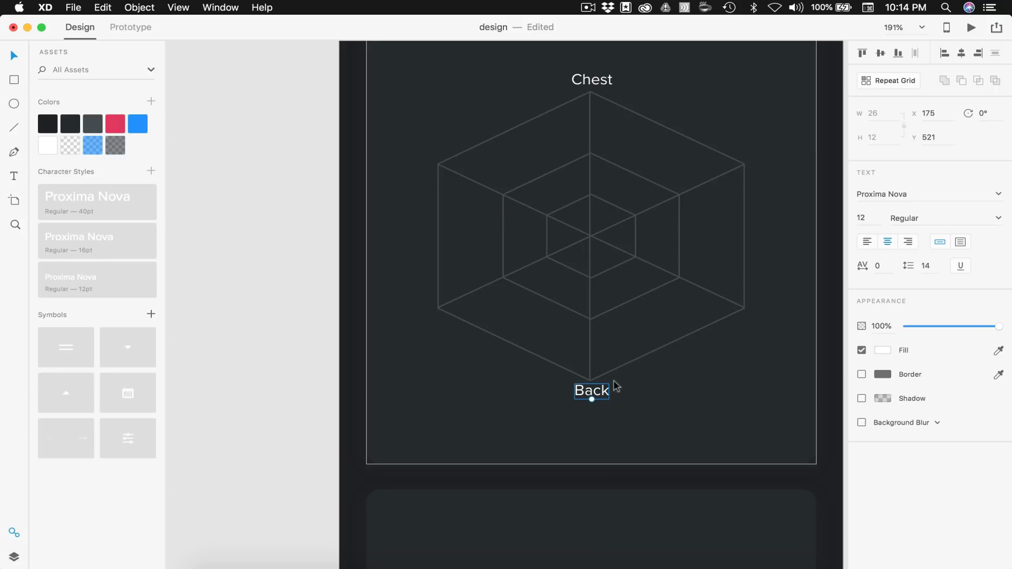
# Duplicate the "Back" label beside the chart's lower-left corner at Y 467, right-align the copy and change its text to "Triceps"
pyautogui.moveTo(614, 387); pyautogui.dragTo(429, 347)
pyautogui.scroll(3, 428, 318)
pyautogui.scroll(4, 428, 318)
pyautogui.scroll(-3, 429, 347)
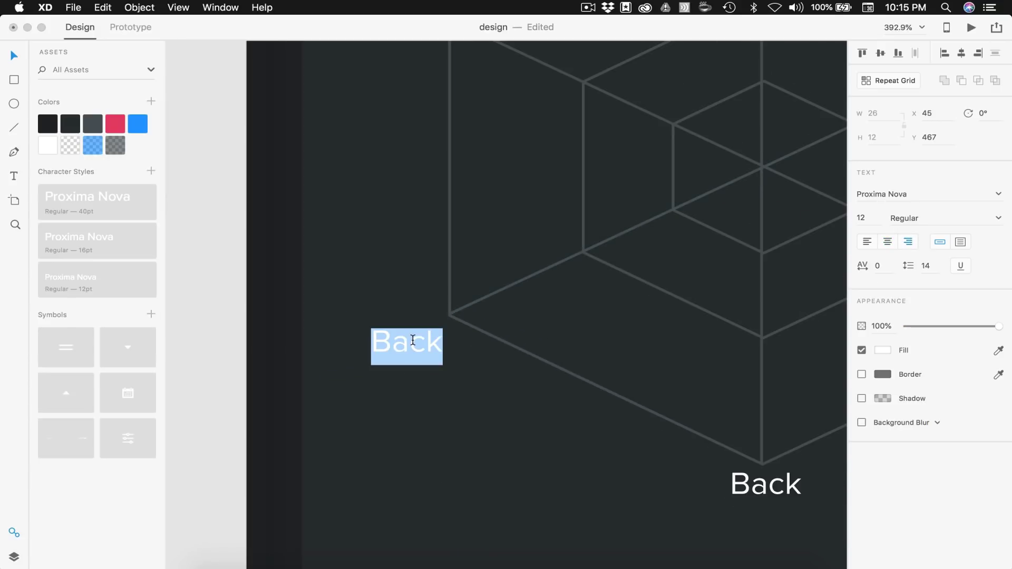
pyautogui.write('Triceps')
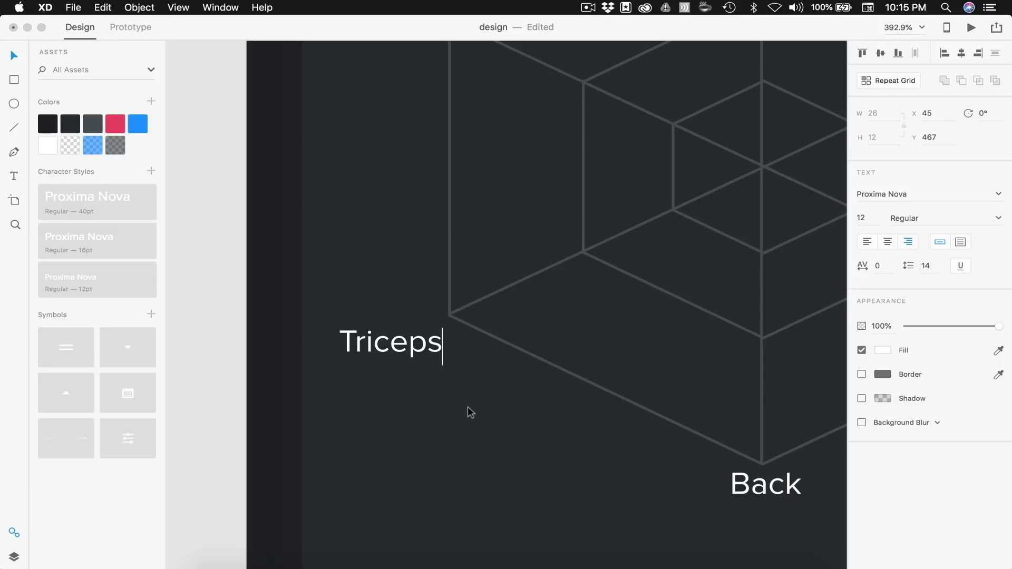
pyautogui.press('Escape')
pyautogui.scroll(-5, 469, 417)
# Duplicate the "Triceps" label beside the chart's upper-left corner at Y 338 and change the copy's text to "Biceps"
pyautogui.moveTo(452, 399); pyautogui.dragTo(450, 287)
pyautogui.scroll(5, 449, 285)
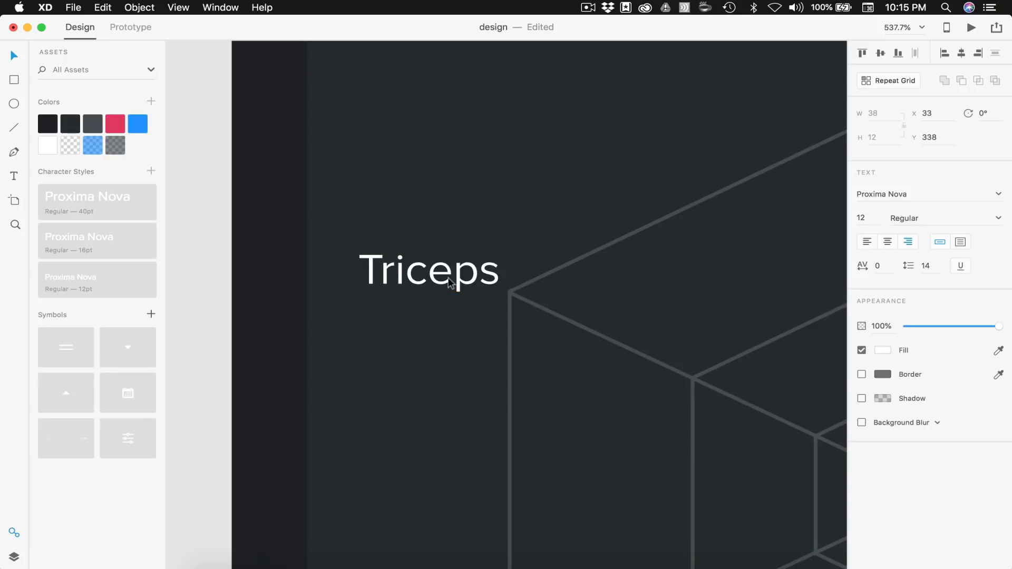
pyautogui.scroll(-4, 450, 282)
pyautogui.doubleClick(445, 273)
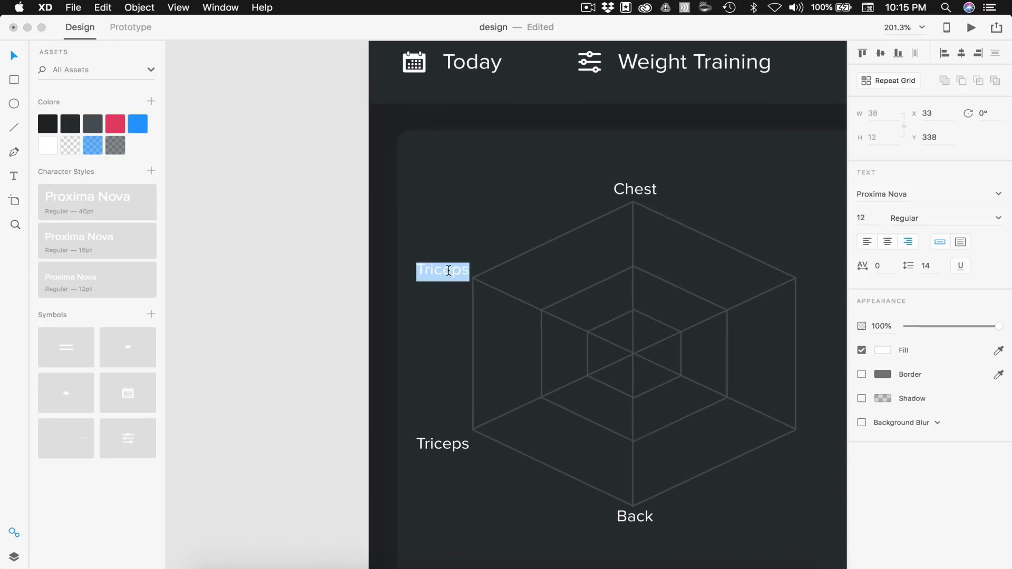
pyautogui.write('B')
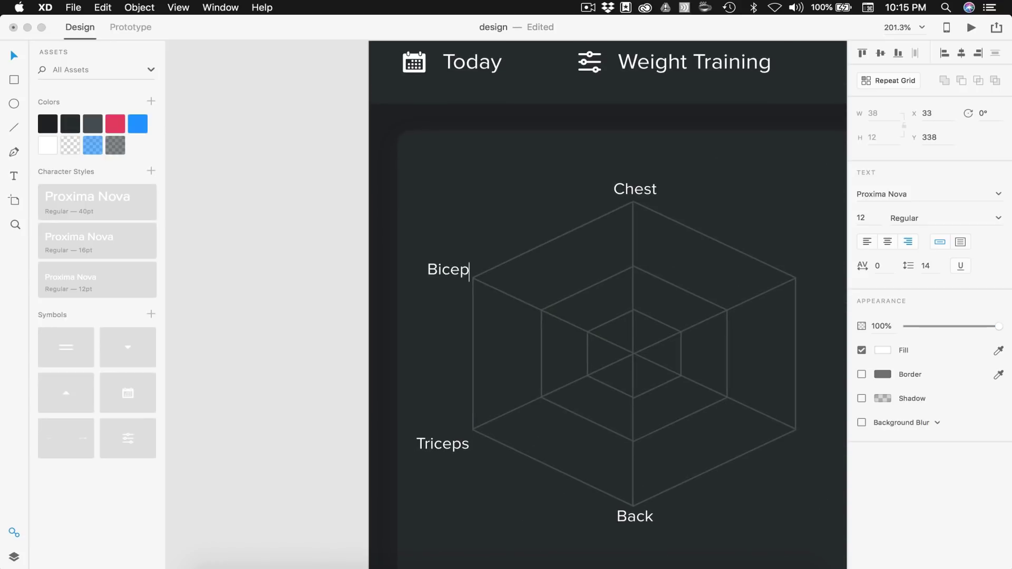
pyautogui.press('Escape')
# Duplicate the "Biceps" label beside the upper-right corner at X 304, Y 338, left-align the copy and change its text to "Shoulders"
pyautogui.hscroll(5, 430, 319)
pyautogui.moveTo(343, 262); pyautogui.dragTo(705, 253)
pyautogui.doubleClick(706, 252)
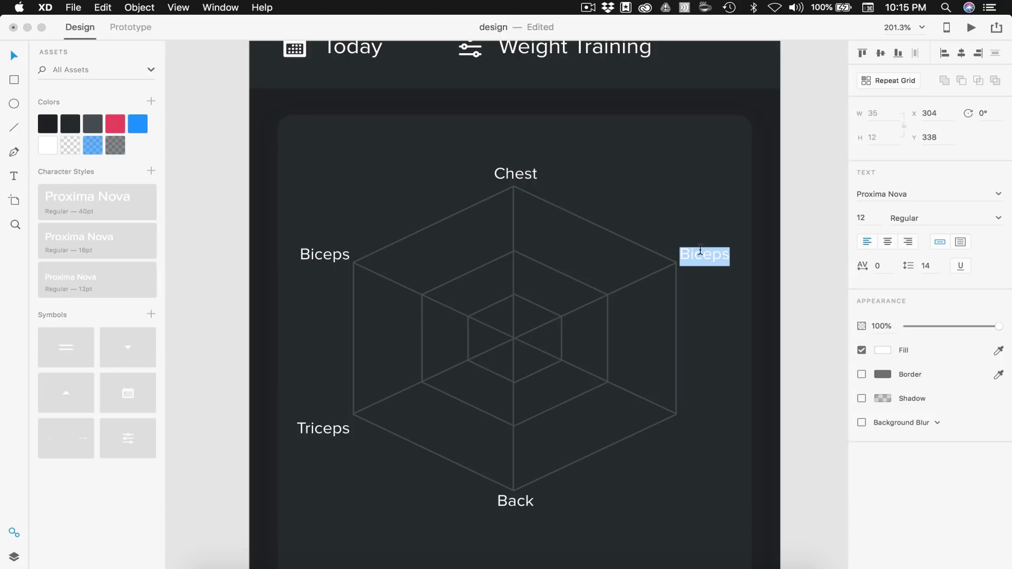
pyautogui.write('Shoulders')
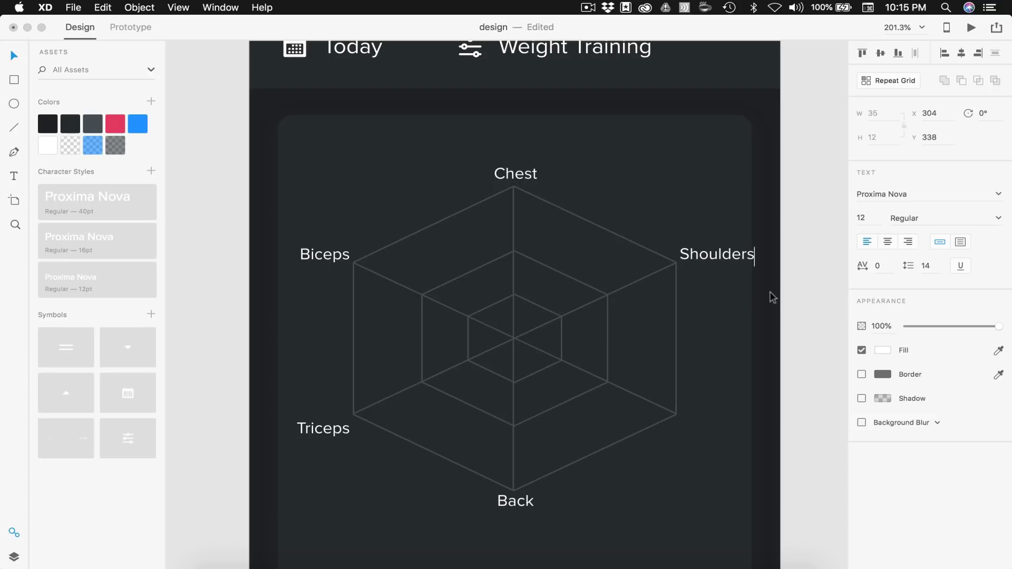
# Duplicate the "Shoulders" label beside the chart's lower-right corner at X 304, Y 467 and change the copy's text to "Legs"
pyautogui.scroll(-5, 749, 282)
pyautogui.hscroll(3, 749, 282)
pyautogui.moveTo(662, 153); pyautogui.dragTo(676, 328)
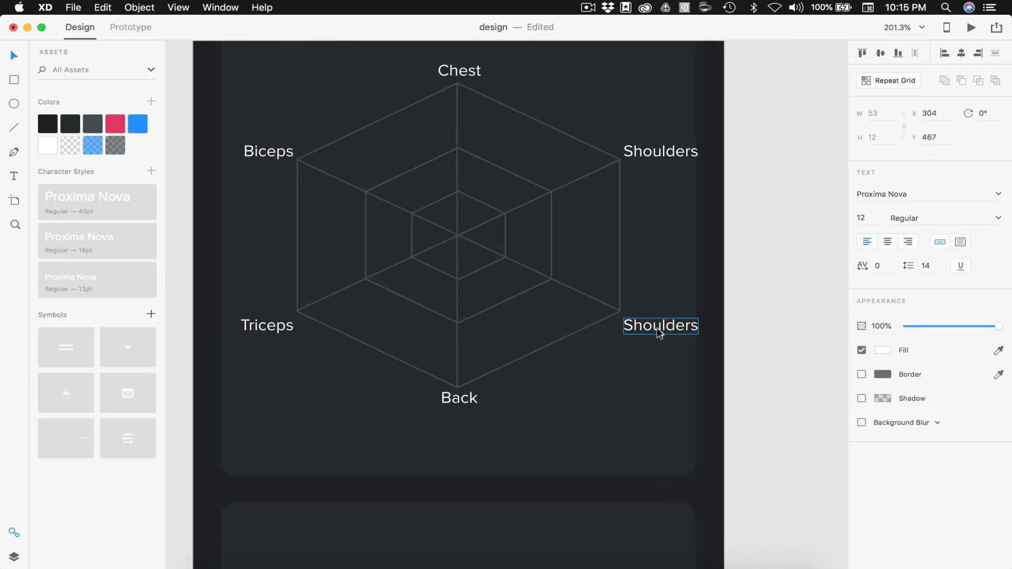
pyautogui.doubleClick(658, 325)
pyautogui.write('LE')
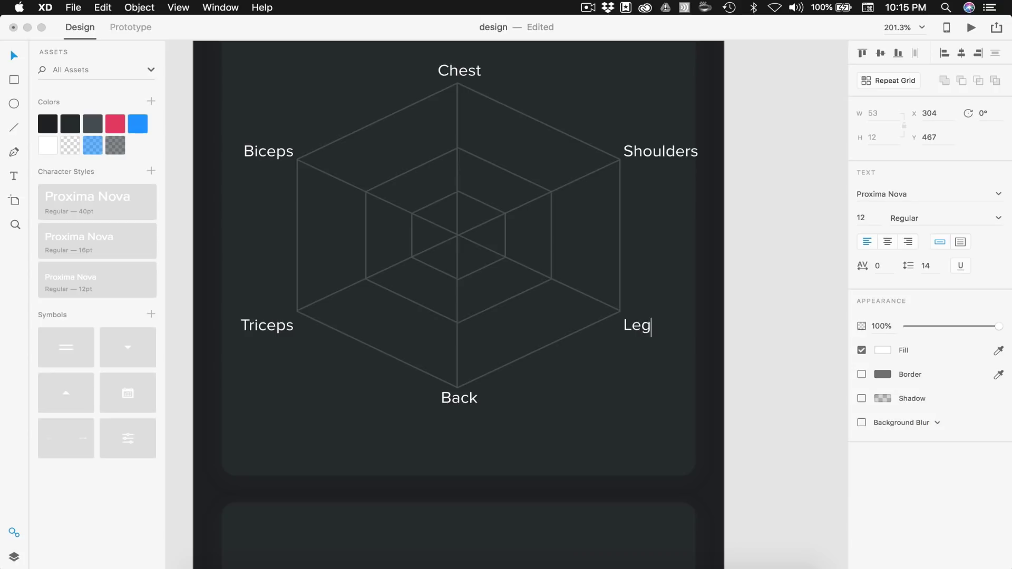
pyautogui.press('Escape')
pyautogui.scroll(-5, 777, 316)
pyautogui.press('Escape')
# Examine how the radar chart and its side labels fit within the upper card's edges
pyautogui.scroll(2, 633, 237)
pyautogui.hscroll(2, 632, 237)
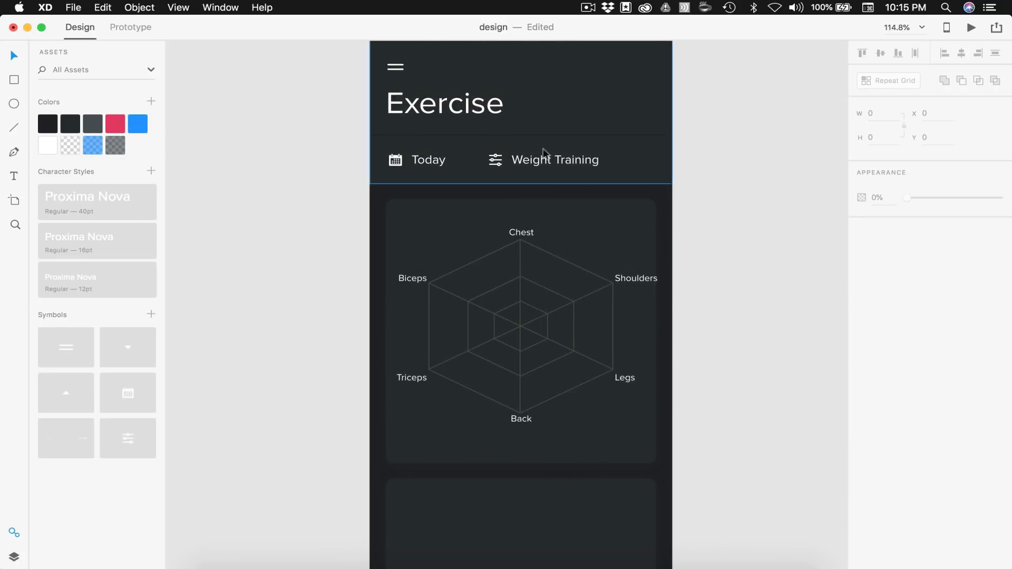
pyautogui.hscroll(2, 561, 180)
pyautogui.scroll(-1, 561, 180)
pyautogui.scroll(-2, 560, 181)
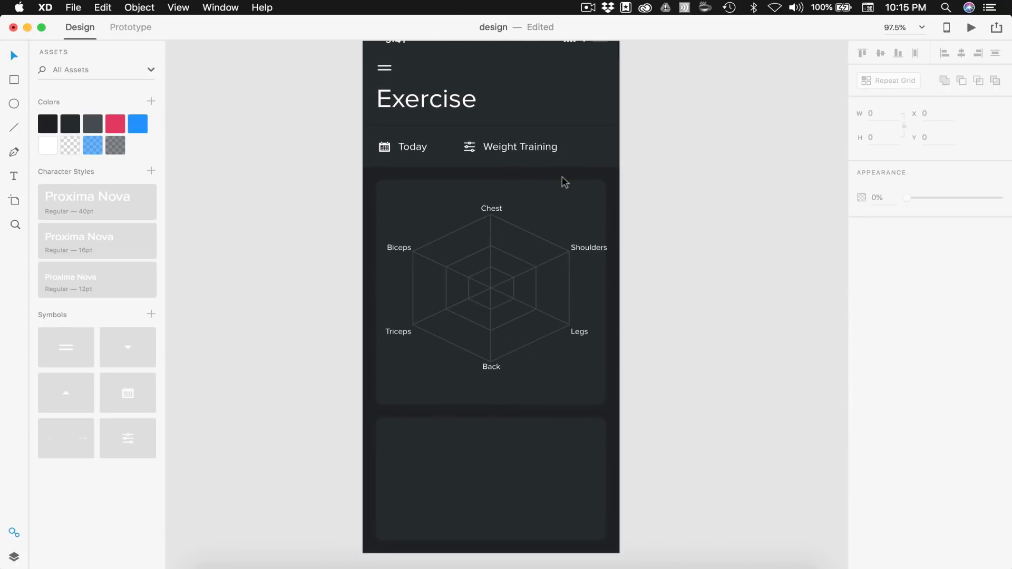
pyautogui.scroll(1, 487, 218)
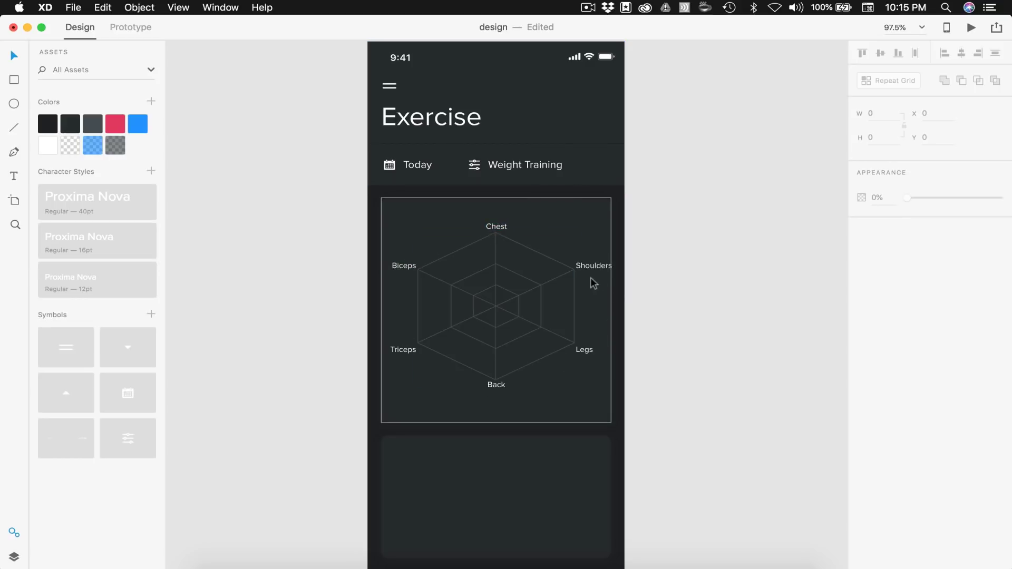
pyautogui.scroll(2, 452, 312)
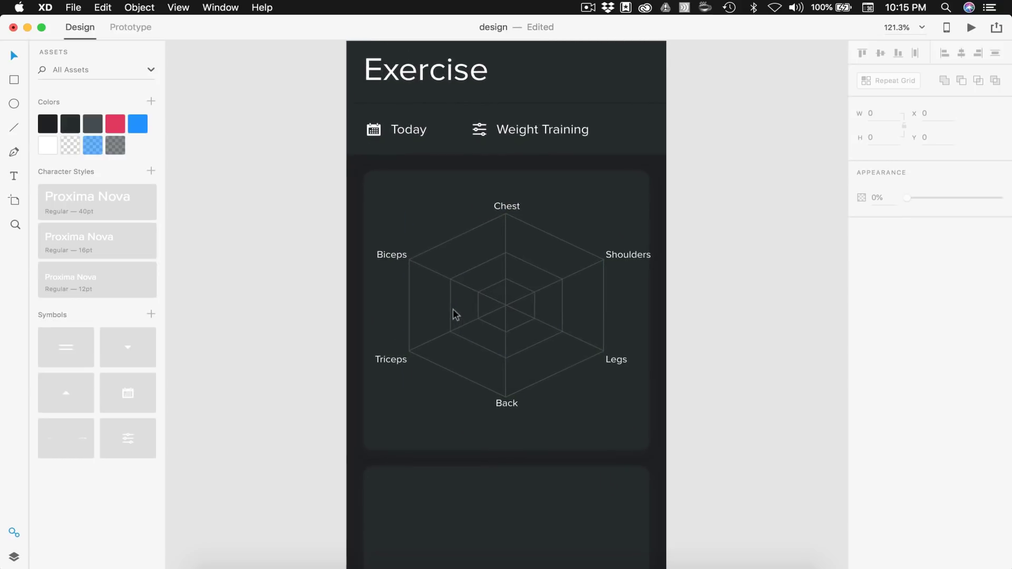
pyautogui.hscroll(2, 453, 308)
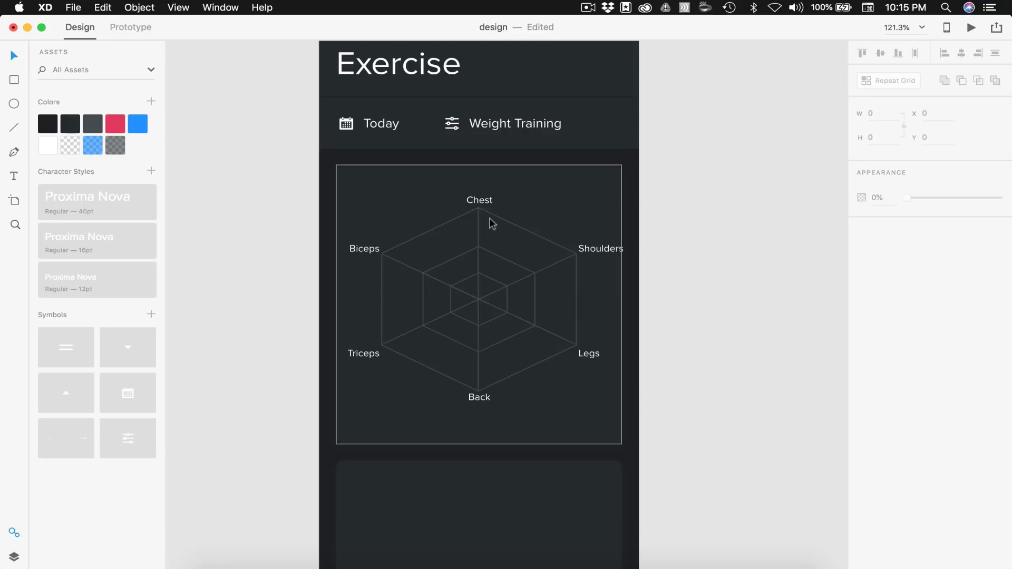
pyautogui.scroll(3, 543, 260)
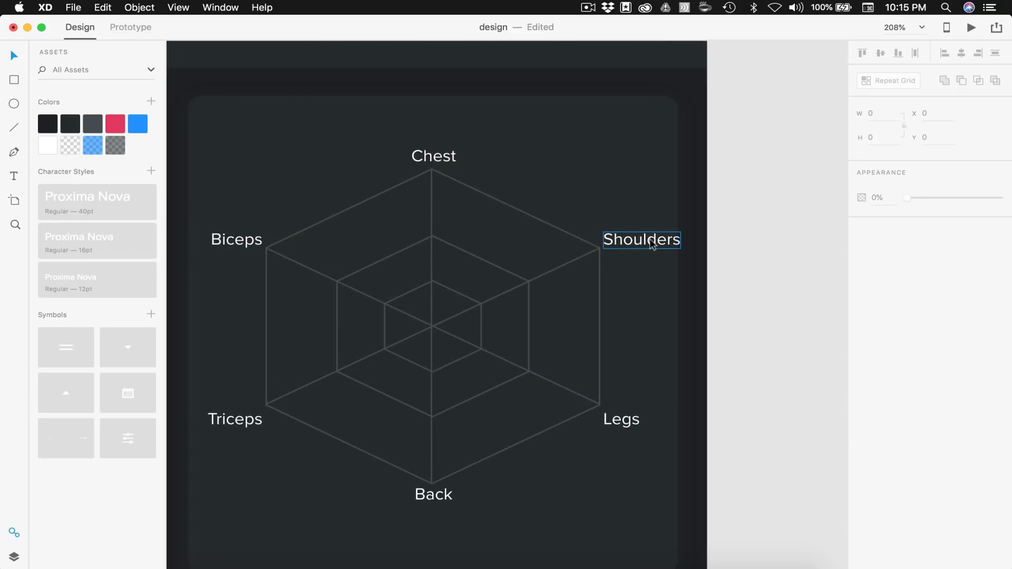
pyautogui.scroll(-1, 644, 260)
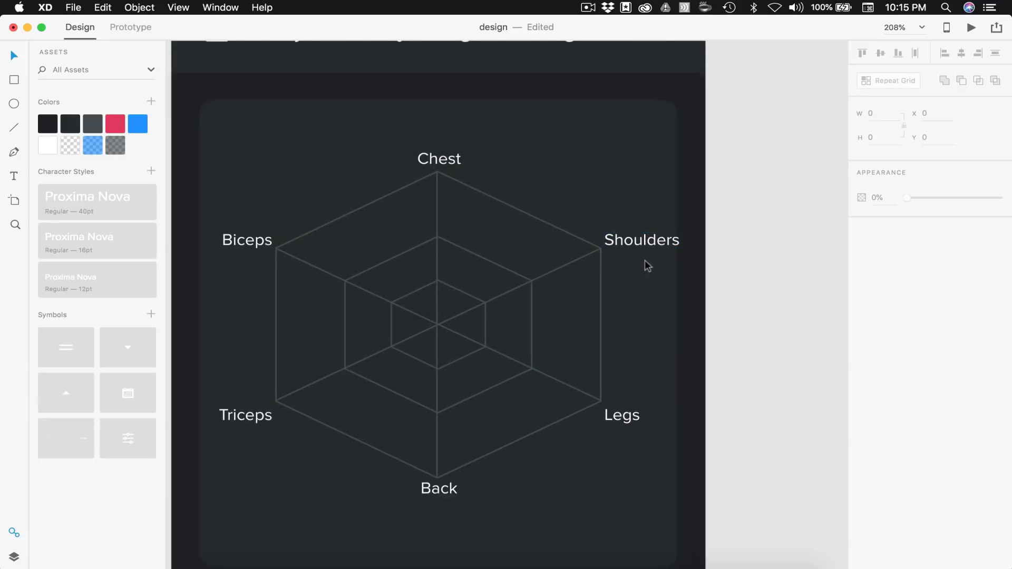
# Scale the grouped radar chart down slightly about its centre to leave more room for the side labels
pyautogui.click(550, 422)
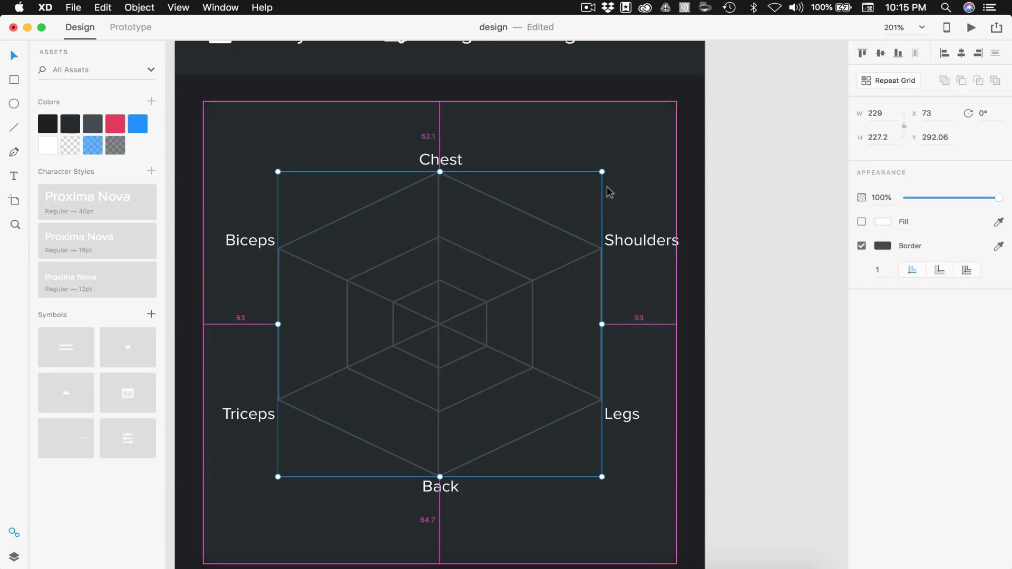
pyautogui.moveTo(602, 170); pyautogui.dragTo(597, 173)
pyautogui.click(734, 269)
# Move the "Shoulders" and "Legs" labels inward to X 296 and the "Triceps" and "Biceps" labels inward toward the smaller chart's left corners
pyautogui.moveTo(663, 245); pyautogui.dragTo(621, 232)
pyautogui.scroll(-3, 611, 316)
pyautogui.moveTo(624, 380); pyautogui.dragTo(612, 378)
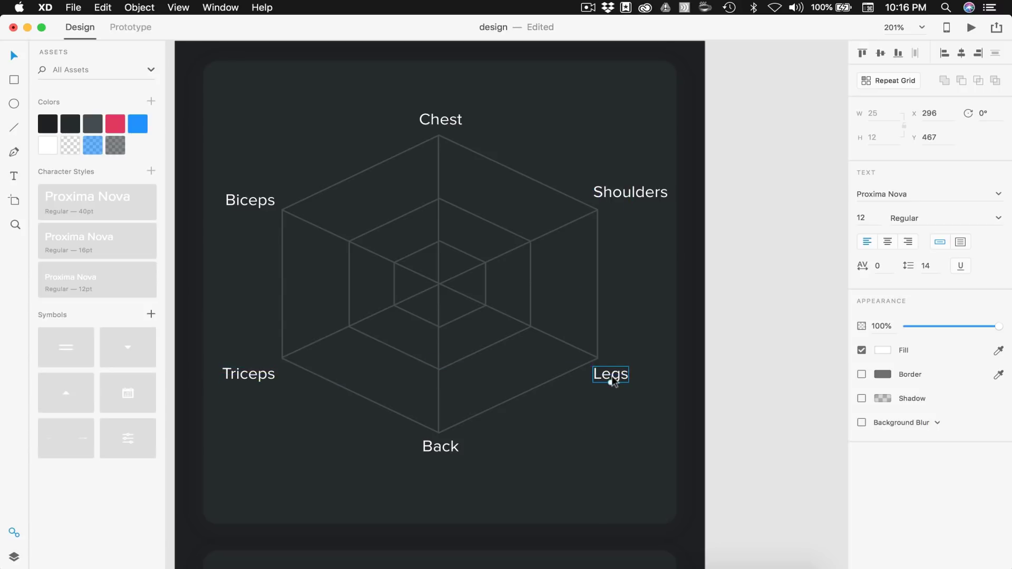
pyautogui.moveTo(247, 378); pyautogui.dragTo(260, 380)
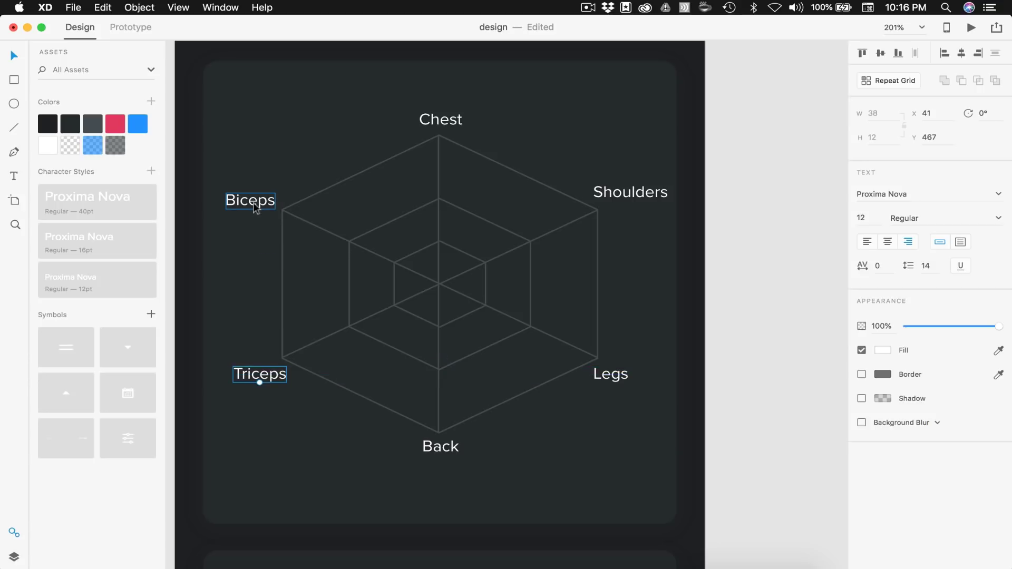
pyautogui.moveTo(255, 205); pyautogui.dragTo(267, 200)
pyautogui.scroll(-5, 517, 253)
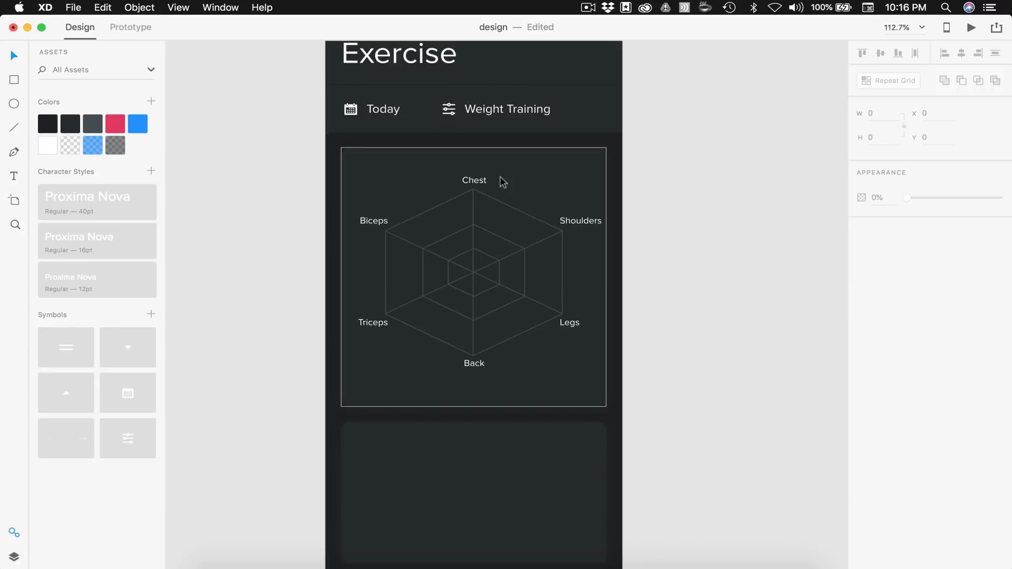
# Draw a closed six-point Pen path, one point per chart axis: just past the inner hexagon on Legs, beyond the middle hexagon on the others
pyautogui.scroll(5, 500, 179)
pyautogui.scroll(-3, 575, 218)
pyautogui.hscroll(3, 575, 226)
pyautogui.scroll(-2, 576, 227)
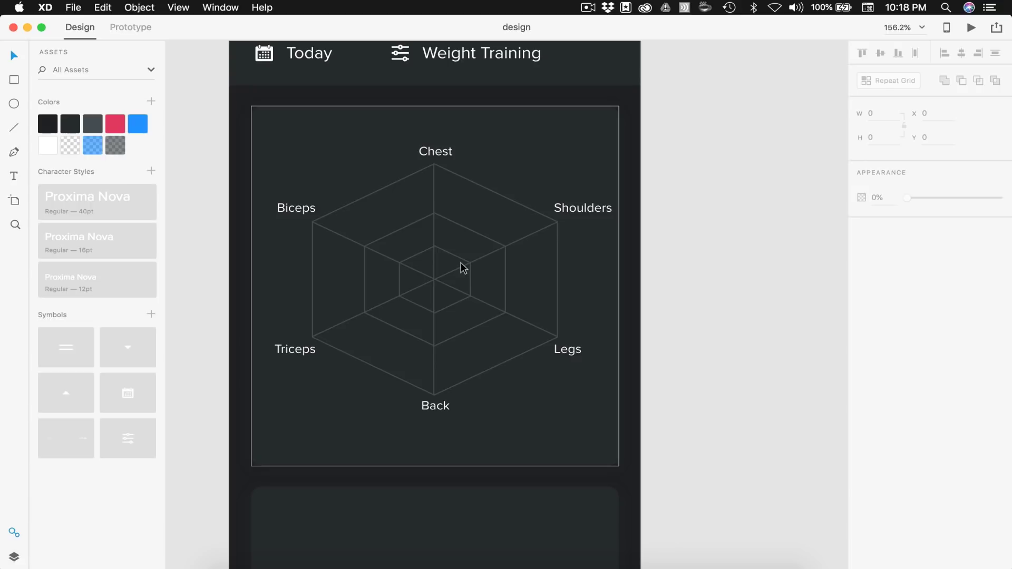
pyautogui.scroll(5, 462, 268)
pyautogui.scroll(-2, 462, 268)
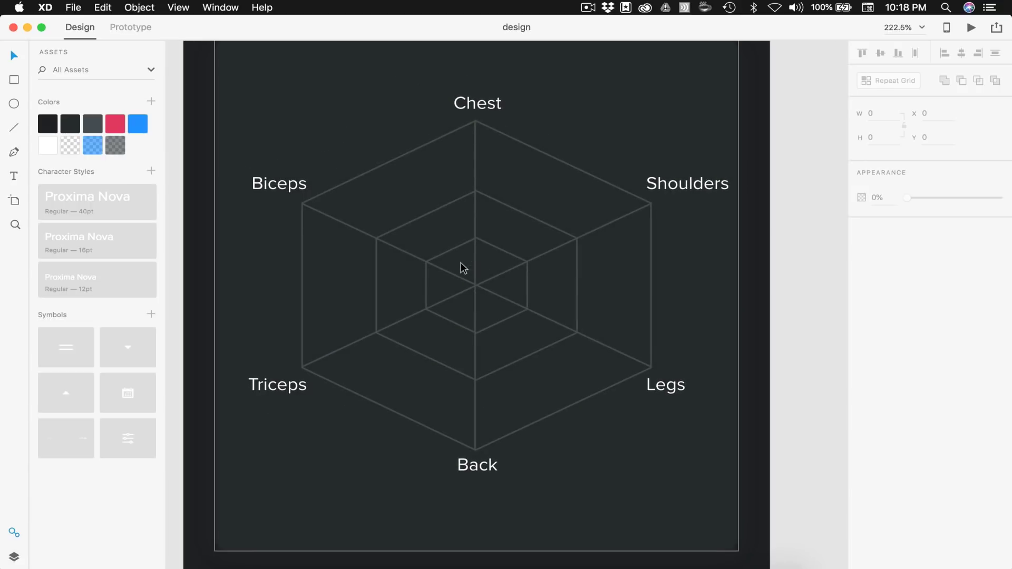
pyautogui.press('p')
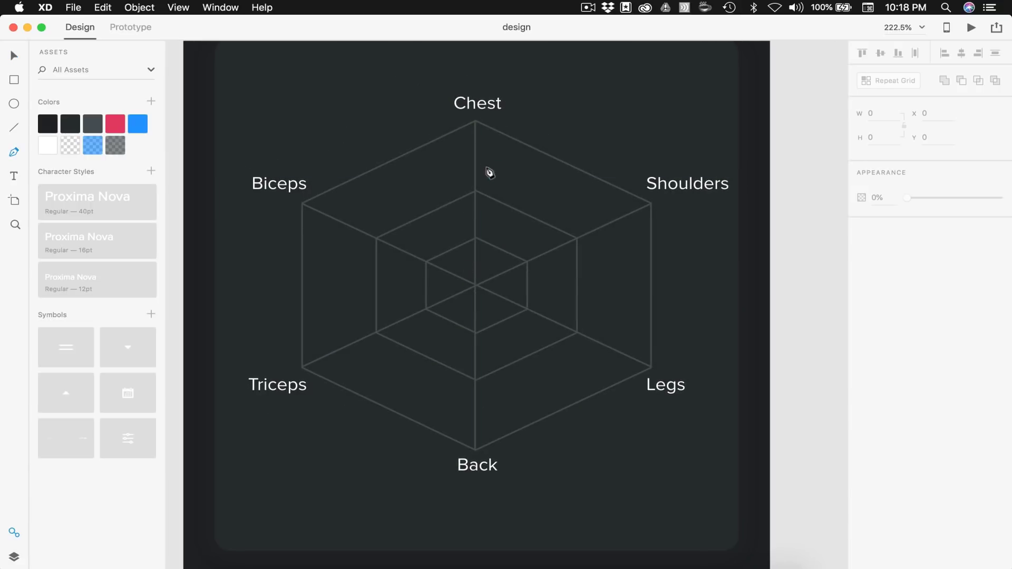
pyautogui.click(476, 154)
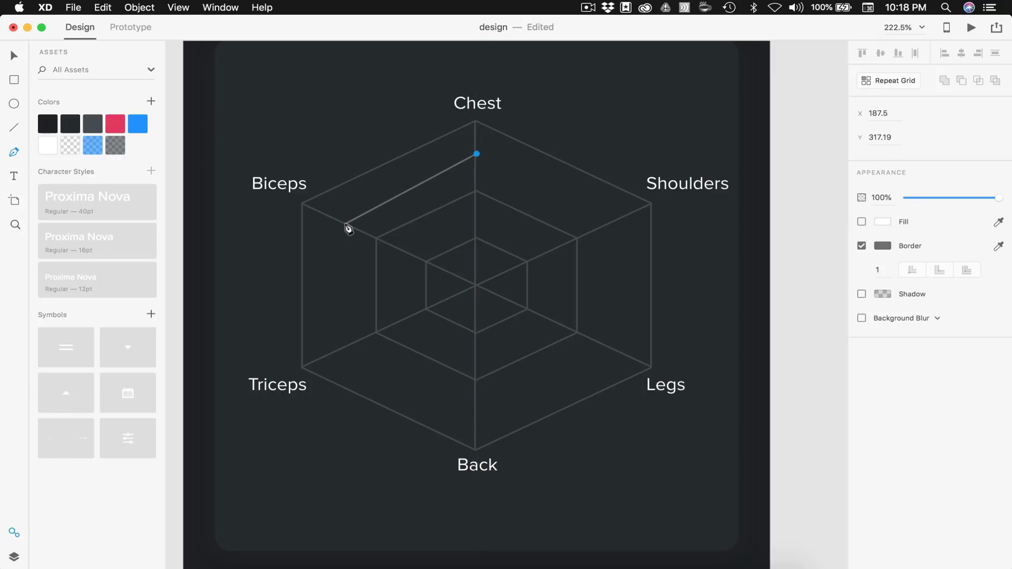
pyautogui.click(346, 224)
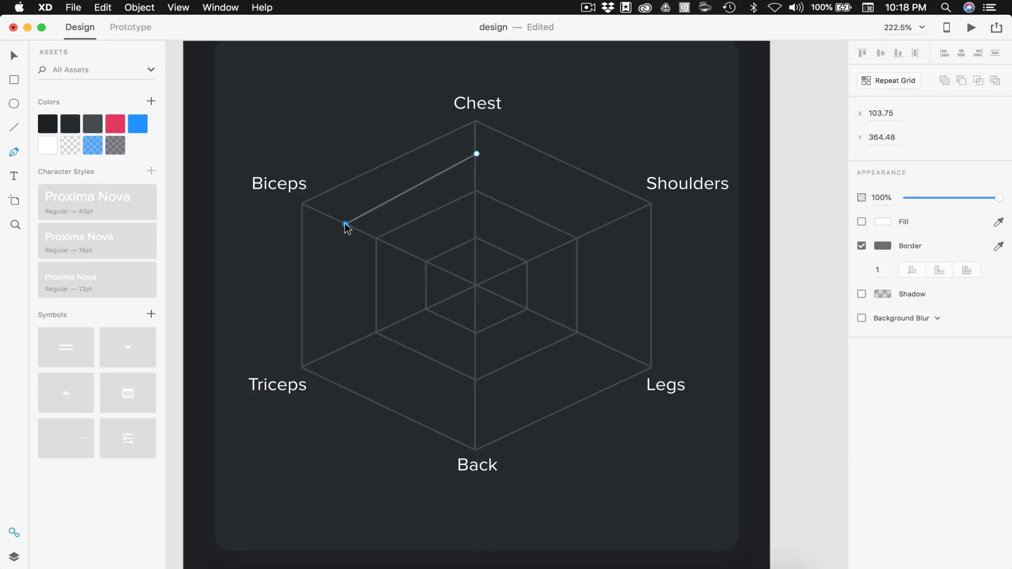
pyautogui.click(334, 352)
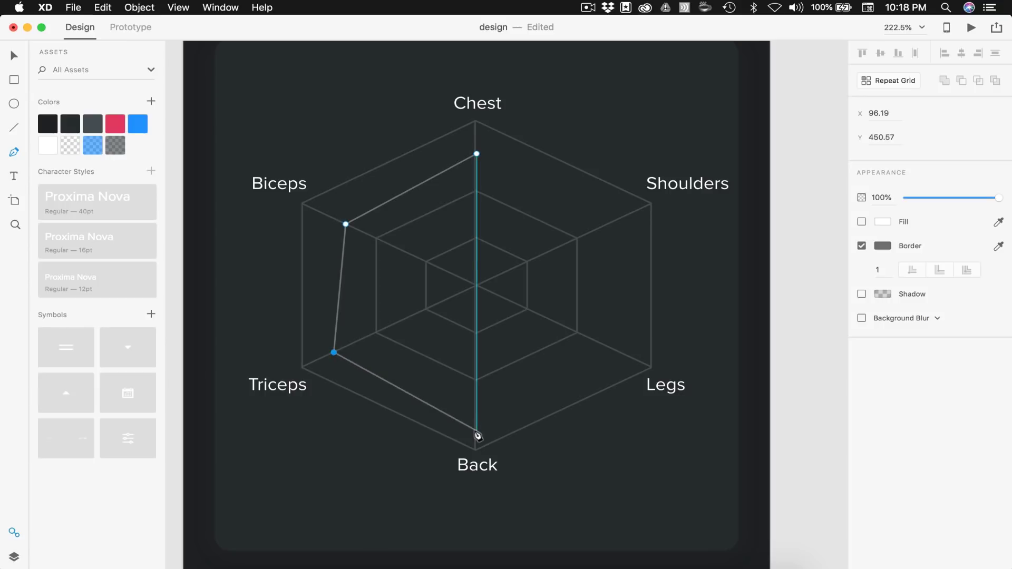
pyautogui.click(477, 432)
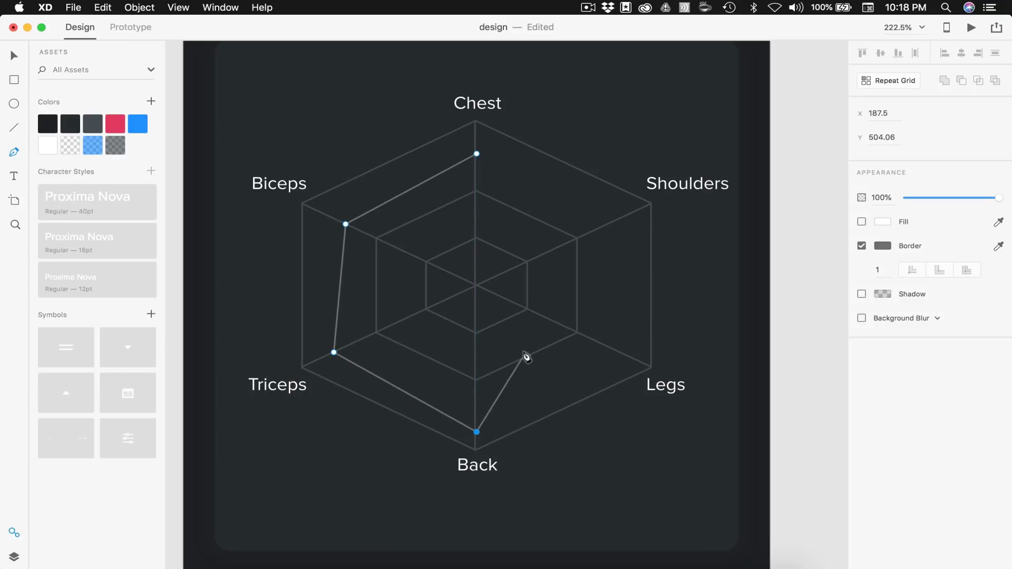
pyautogui.click(531, 312)
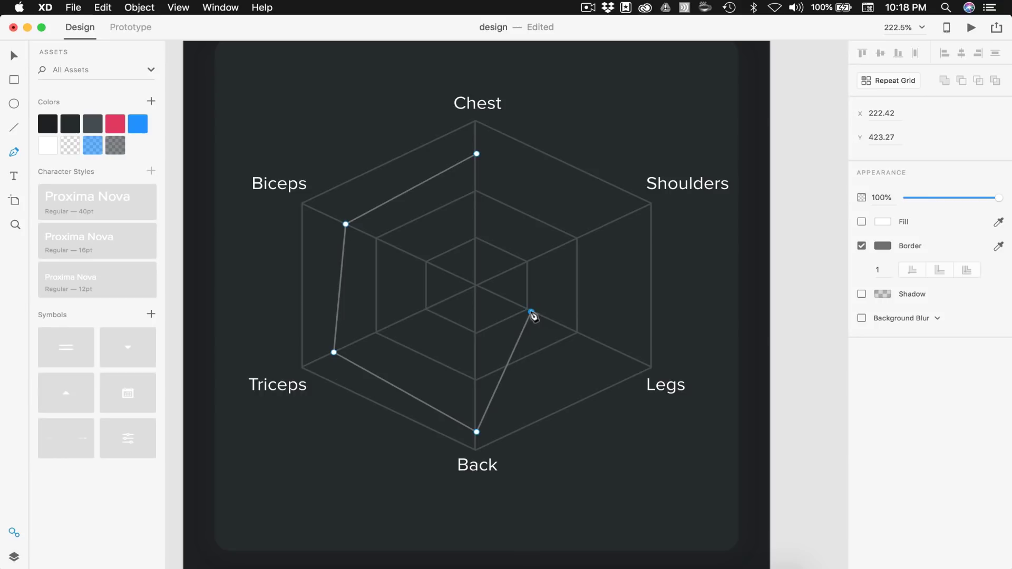
pyautogui.click(593, 231)
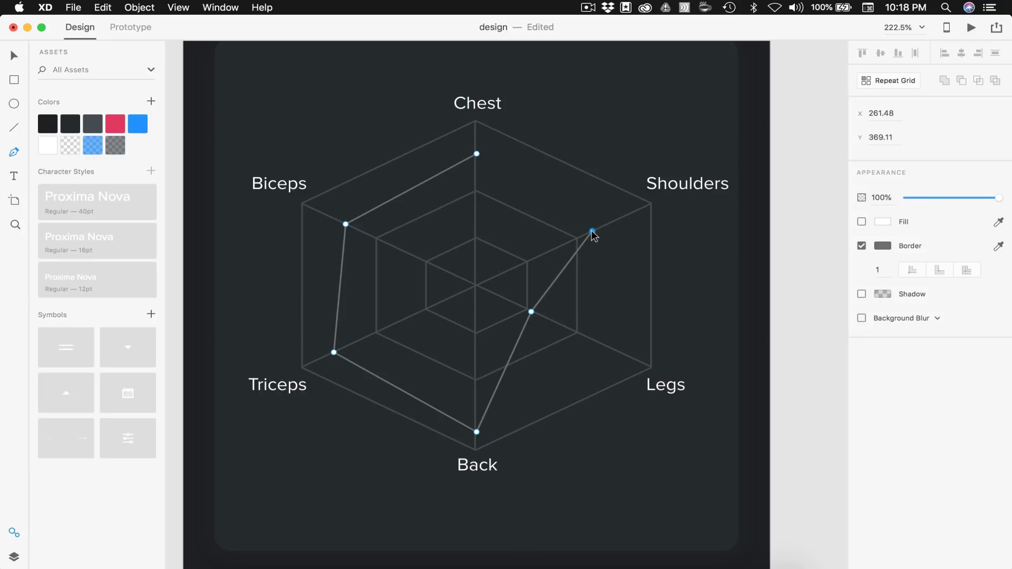
pyautogui.click(477, 154)
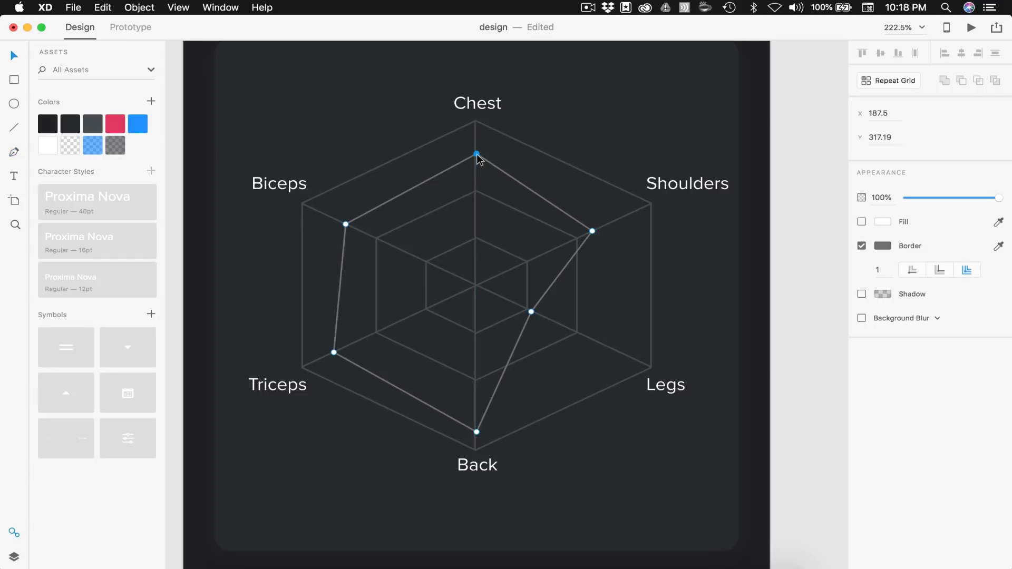
pyautogui.press('v')
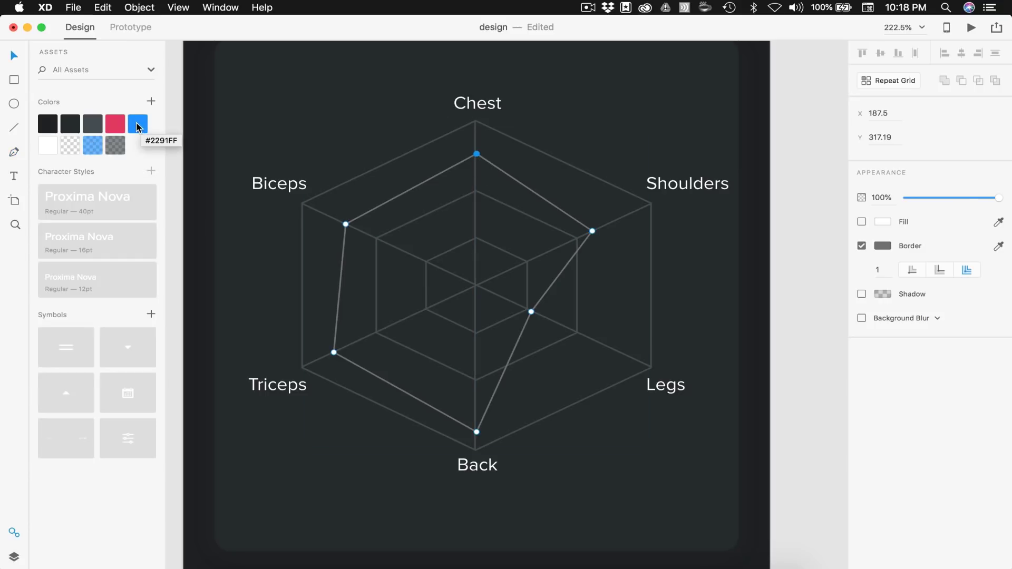
# Fill the closed radar data shape with the semi-transparent blue swatch and give it a #2291FF border
pyautogui.click(97, 152)
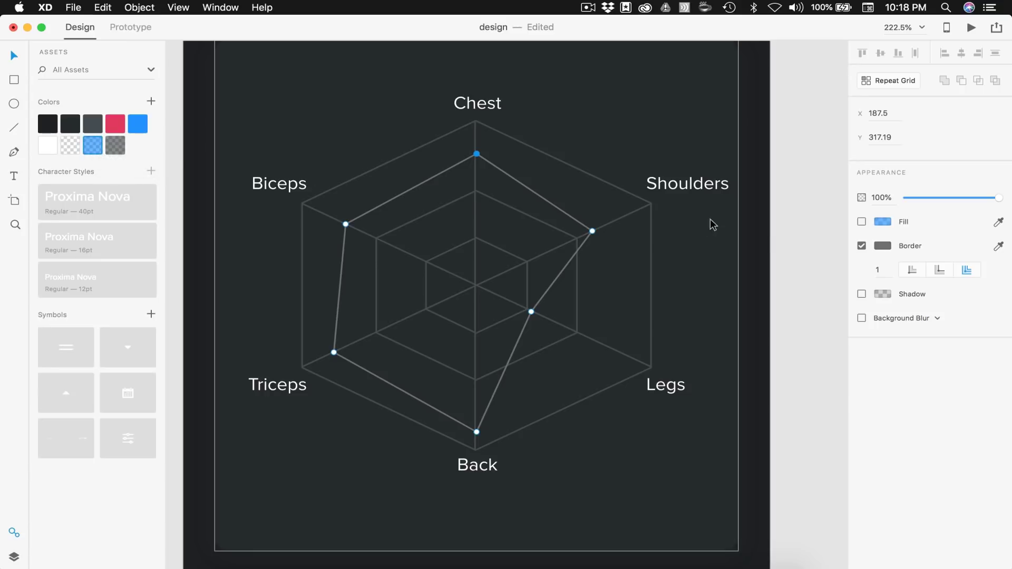
pyautogui.click(862, 222)
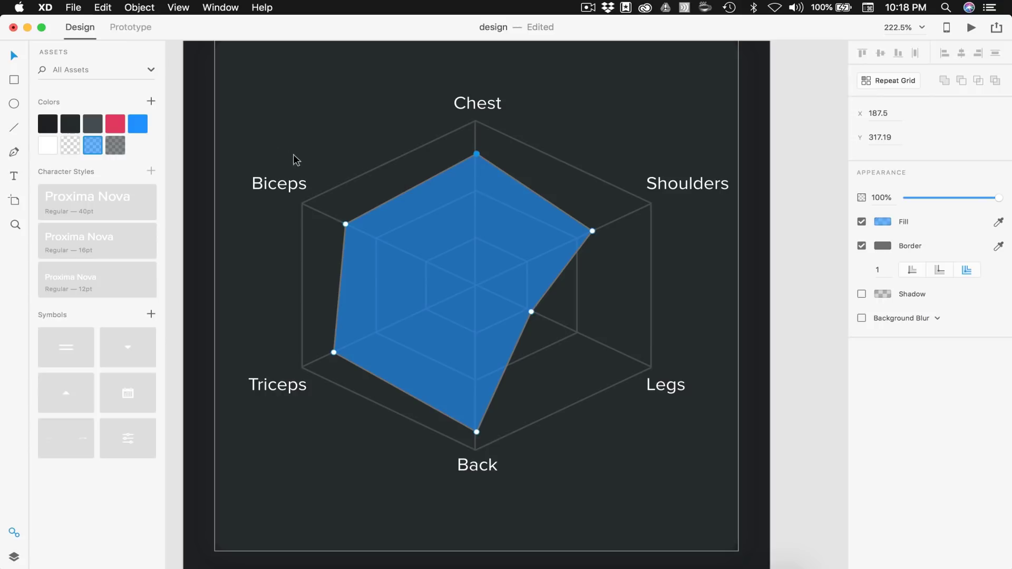
pyautogui.rightClick(135, 127)
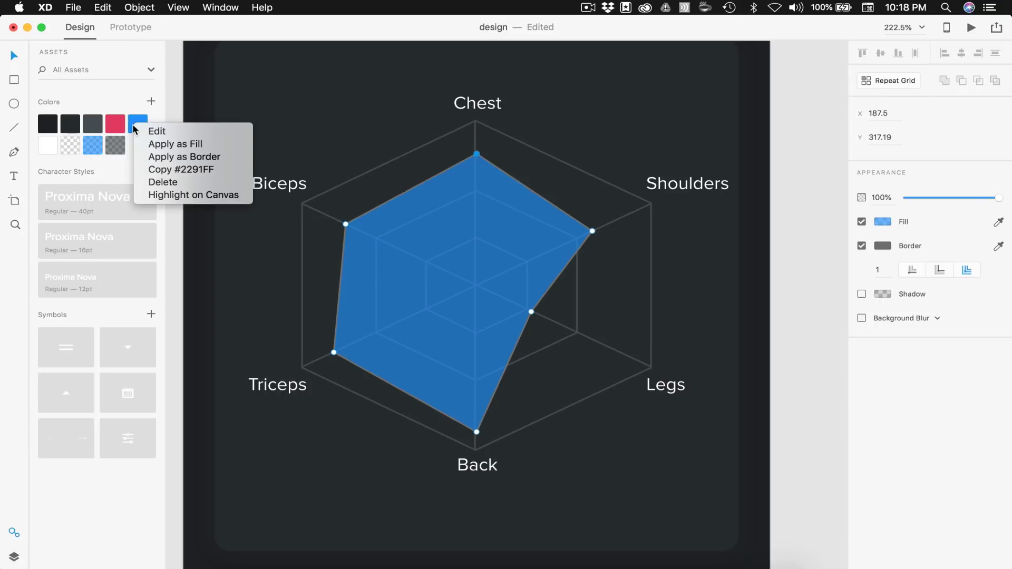
pyautogui.click(160, 158)
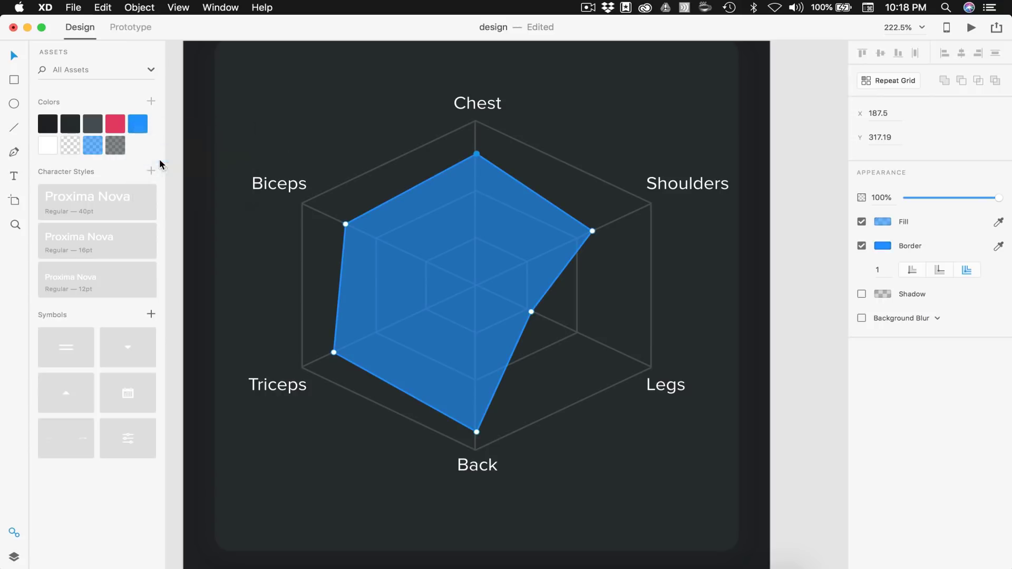
pyautogui.click(802, 283)
# Move the blue shape's Chest point onto the chart's vertical axis at X 186.56, Y 317.3
pyautogui.scroll(8, 510, 195)
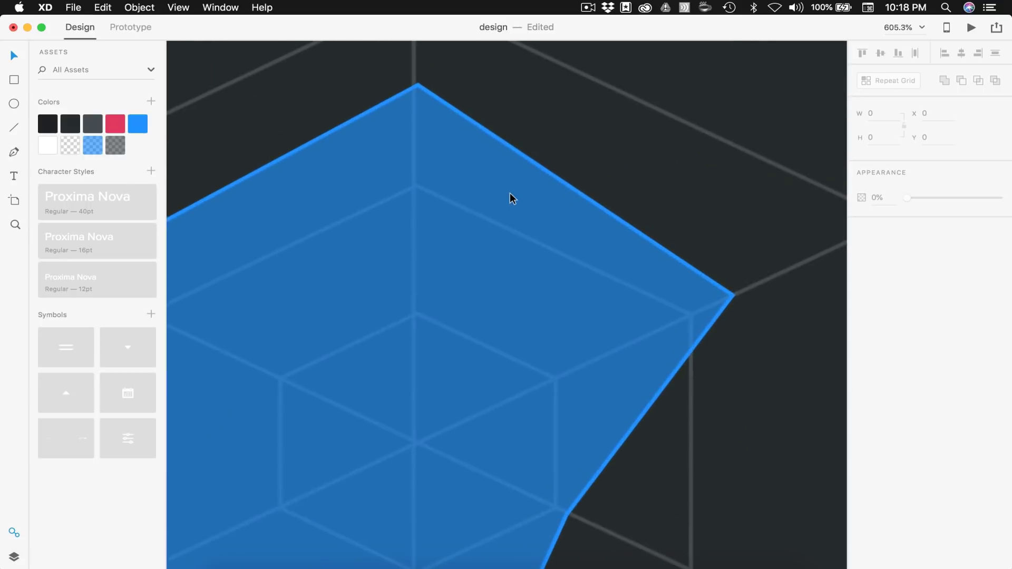
pyautogui.scroll(6, 486, 150)
pyautogui.doubleClick(473, 140)
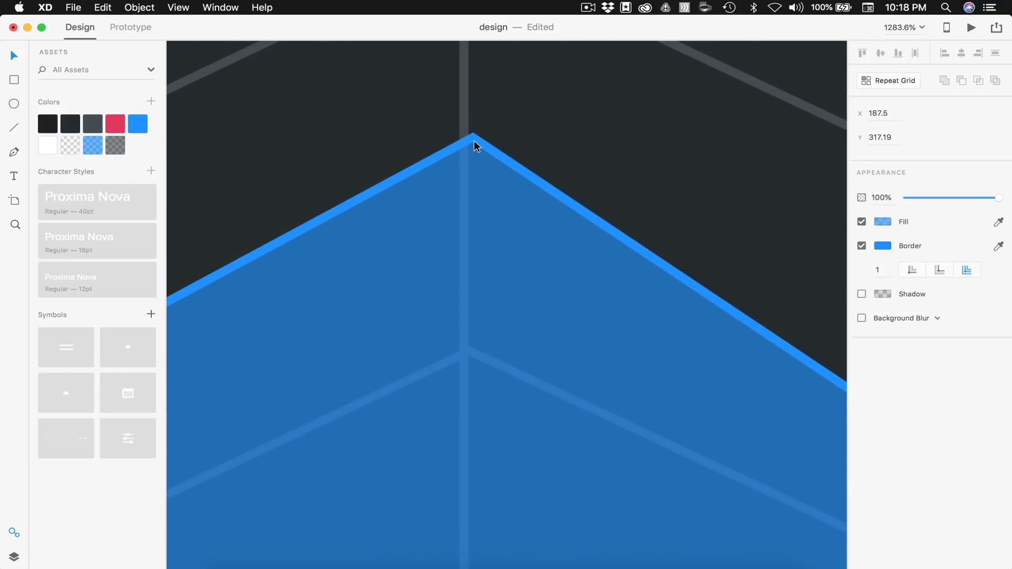
pyautogui.scroll(-11, 502, 161)
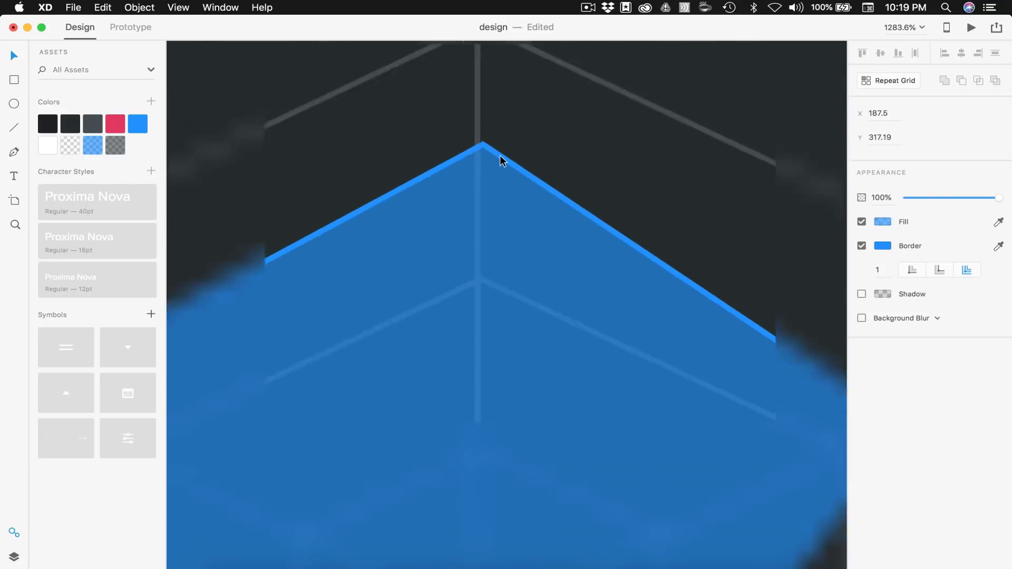
pyautogui.click(644, 145)
pyautogui.scroll(7, 546, 202)
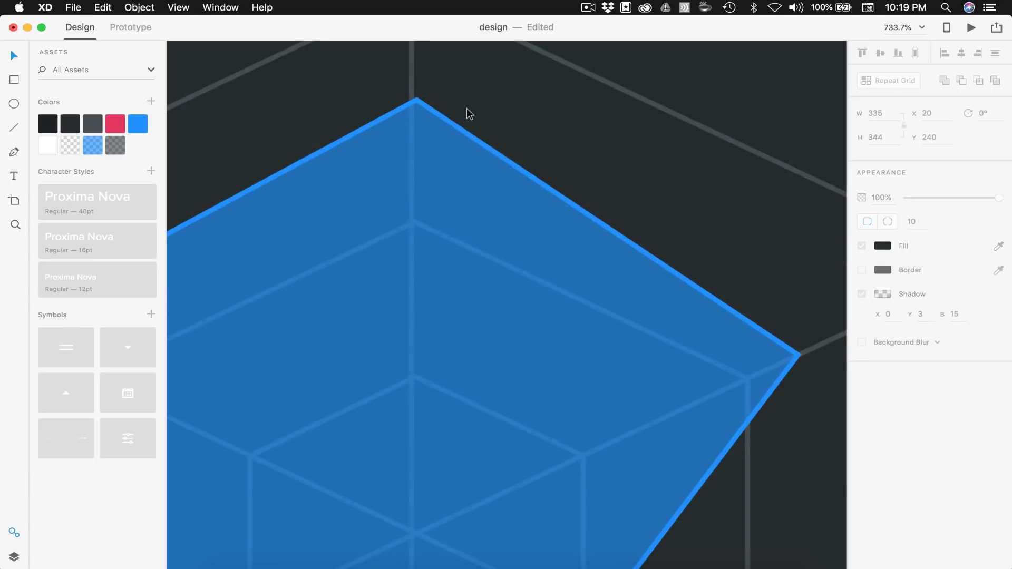
pyautogui.doubleClick(460, 130)
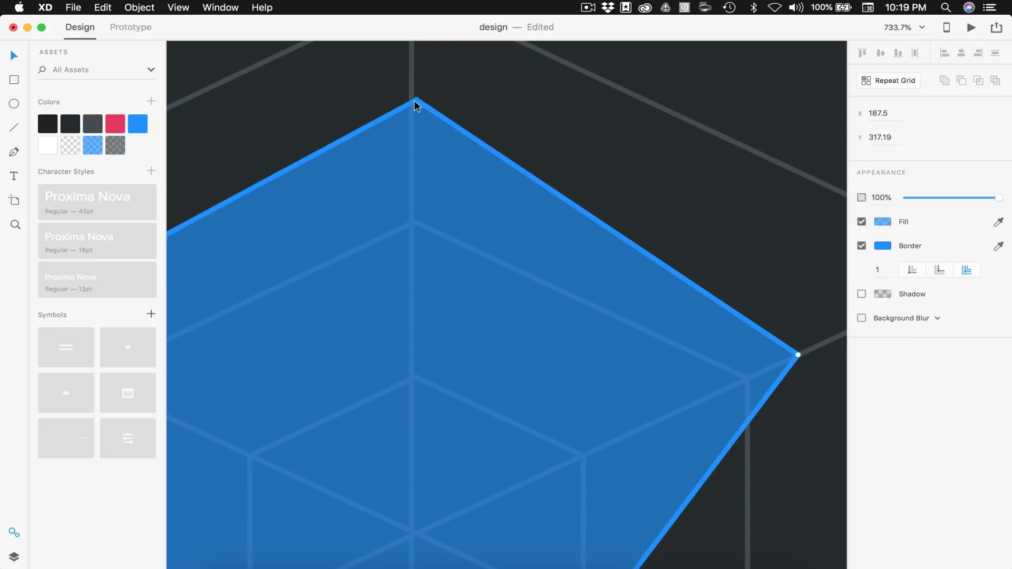
pyautogui.moveTo(415, 100); pyautogui.dragTo(410, 100)
# Move the blue shape's Back point onto the vertical axis at X 186.5, Y 504.15
pyautogui.hscroll(-10, 411, 99)
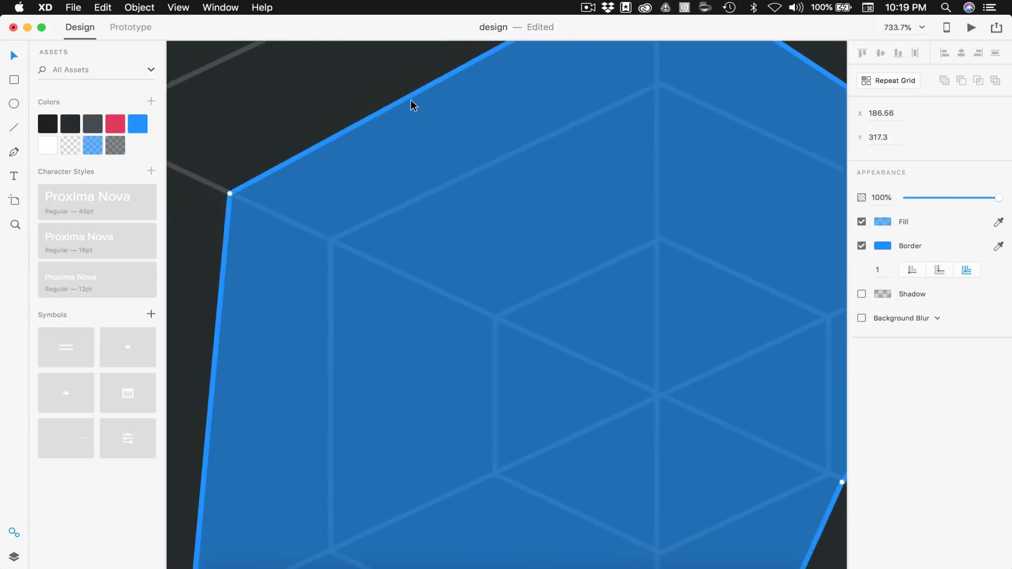
pyautogui.scroll(5, 423, 224)
pyautogui.scroll(5, 423, 224)
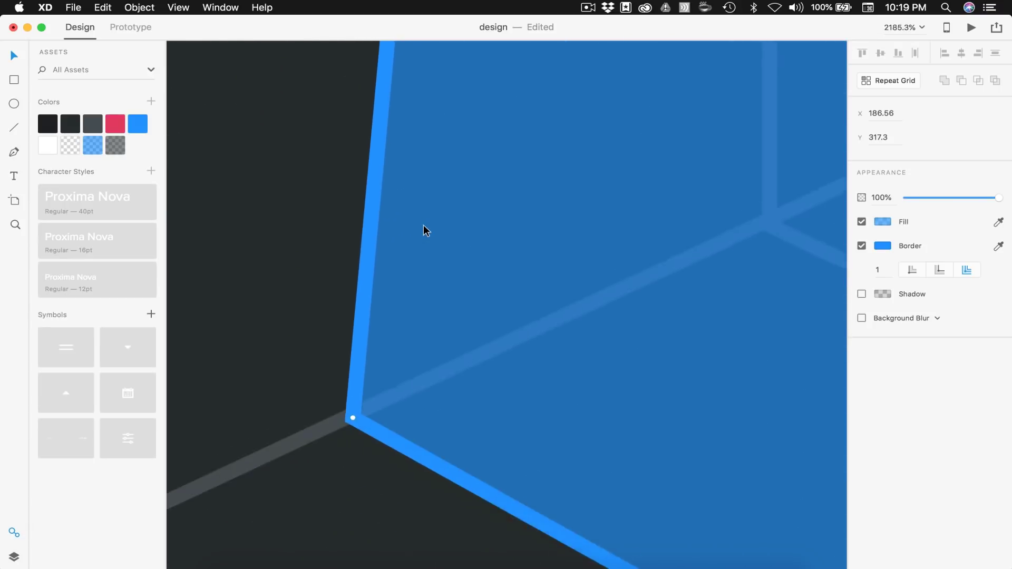
pyautogui.scroll(-10, 411, 272)
pyautogui.hscroll(5, 411, 272)
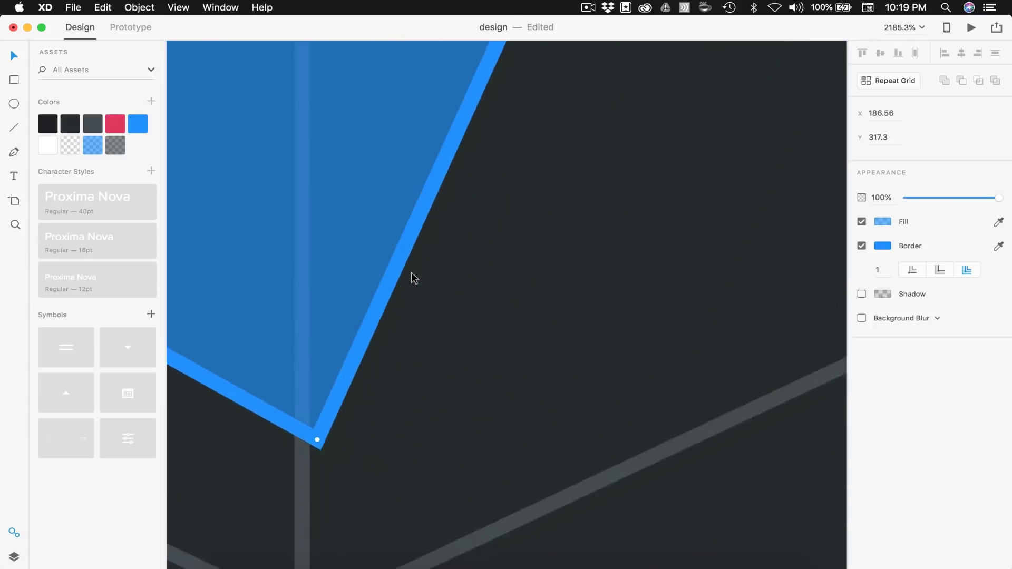
pyautogui.hscroll(-5, 411, 272)
pyautogui.scroll(-1, 411, 272)
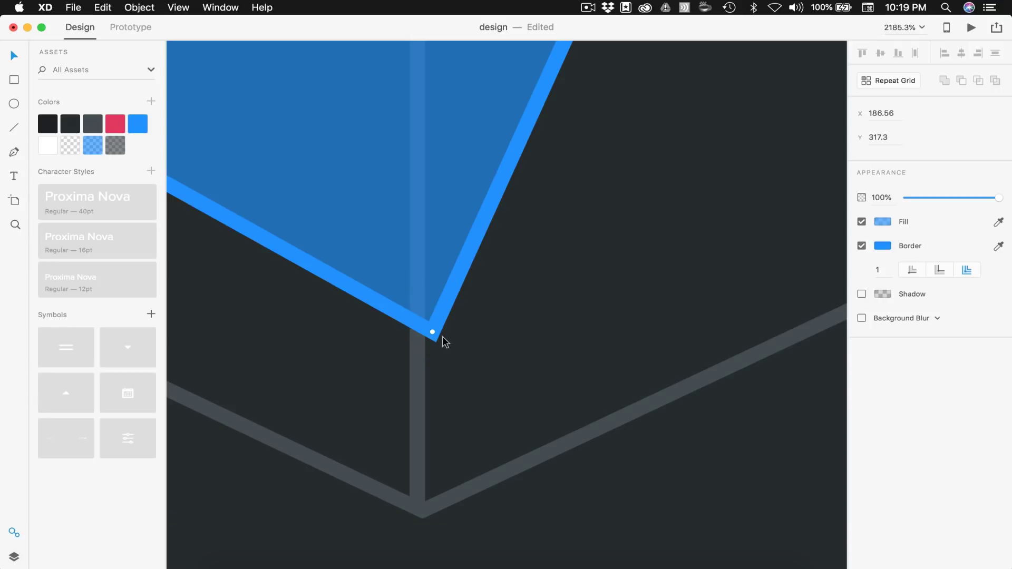
pyautogui.moveTo(433, 332); pyautogui.dragTo(416, 333)
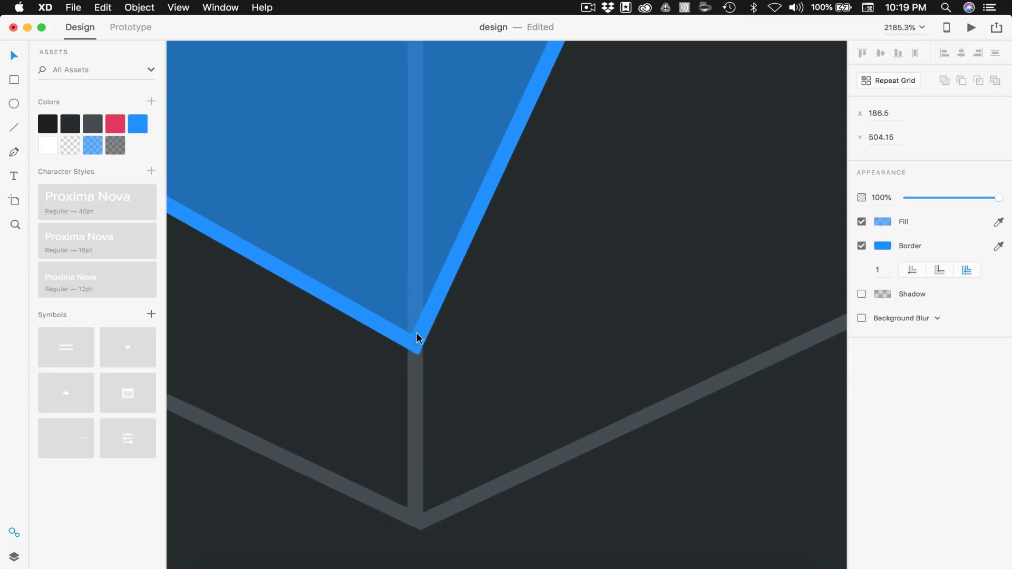
# Align the blue shape's Legs point with its axis line at X 222.64, Y 422.84 and deselect the shape
pyautogui.scroll(-5, 417, 333)
pyautogui.hscroll(5, 417, 334)
pyautogui.scroll(3, 416, 334)
pyautogui.scroll(5, 443, 251)
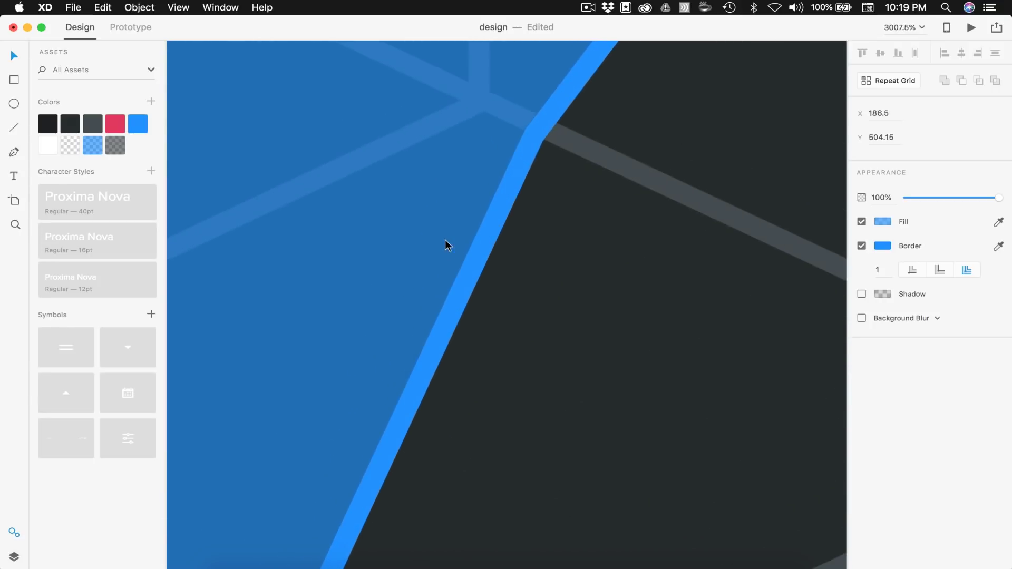
pyautogui.moveTo(451, 212); pyautogui.dragTo(456, 208)
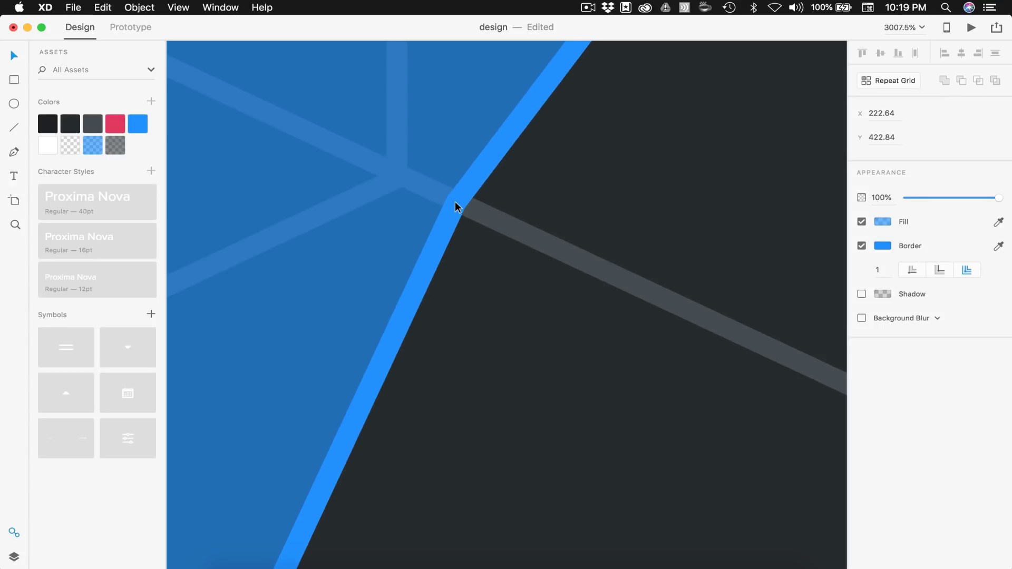
pyautogui.hscroll(-5, 459, 211)
pyautogui.scroll(-5, 458, 212)
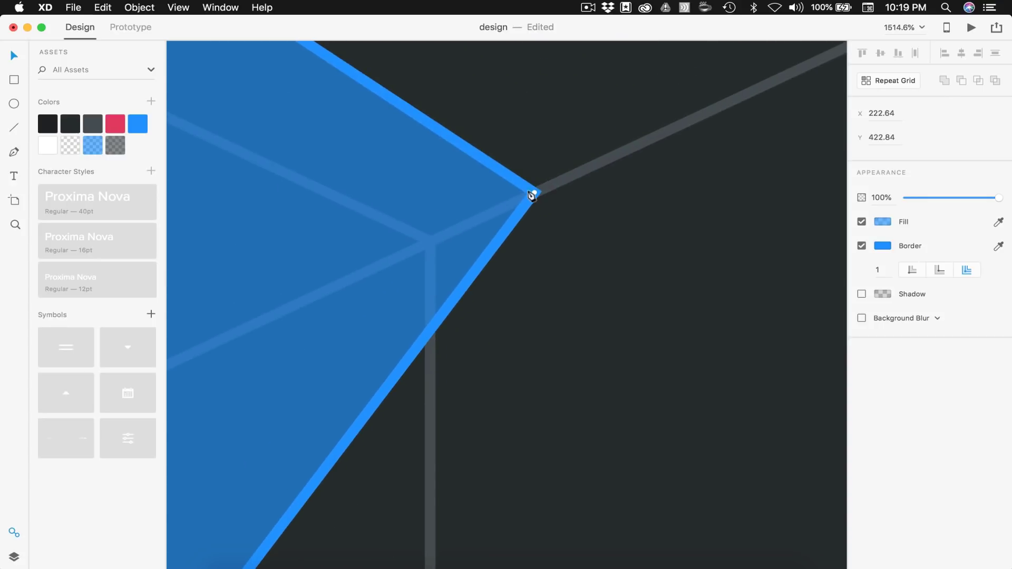
pyautogui.scroll(-3, 511, 315)
pyautogui.scroll(-6, 510, 312)
pyautogui.click(681, 312)
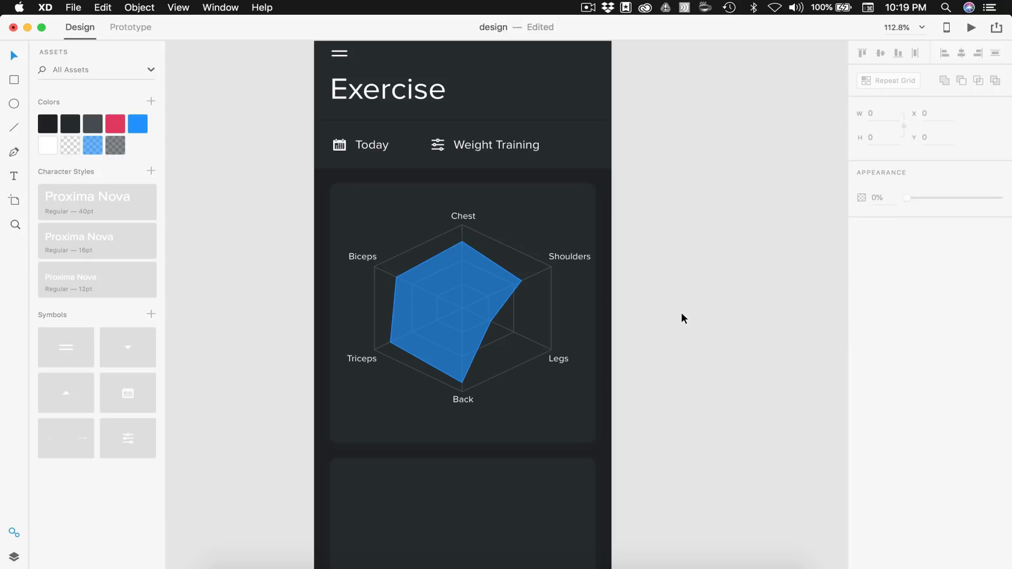
# Draw a second closed six-point Pen path over the chart, one point per axis, each between the middle and outer hexagons
pyautogui.scroll(6, 432, 339)
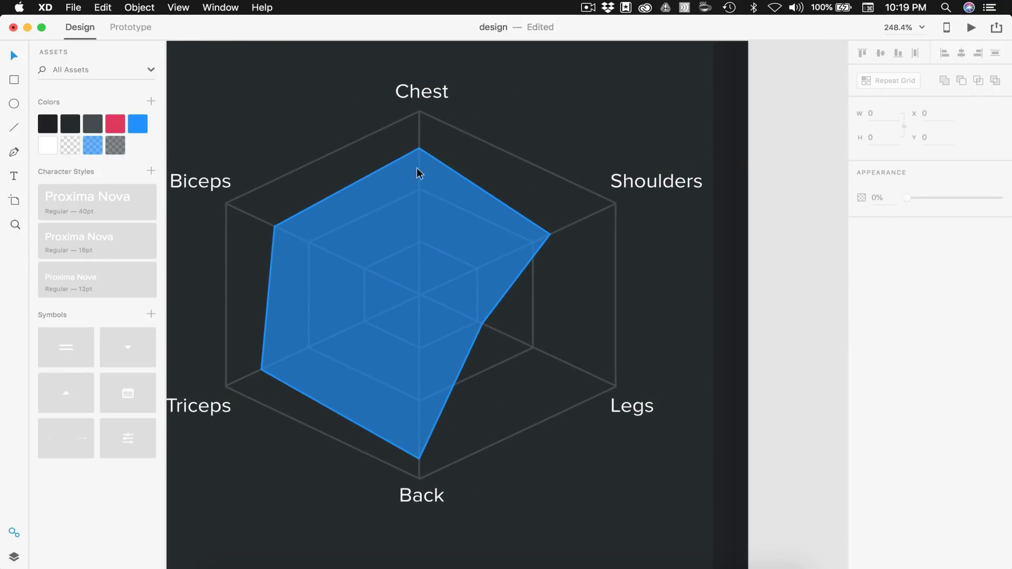
pyautogui.scroll(-2, 447, 334)
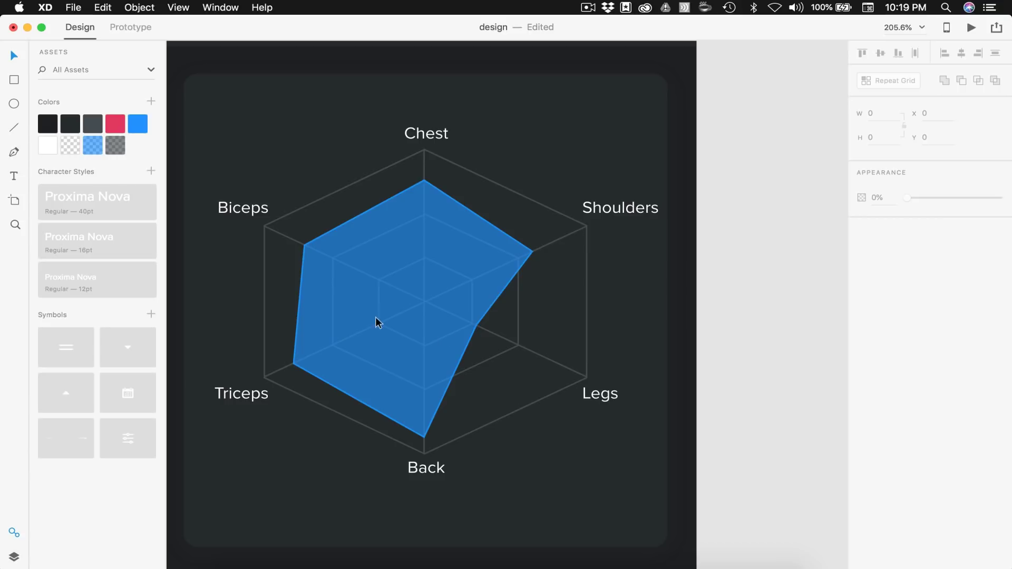
pyautogui.press('p')
pyautogui.click(425, 193)
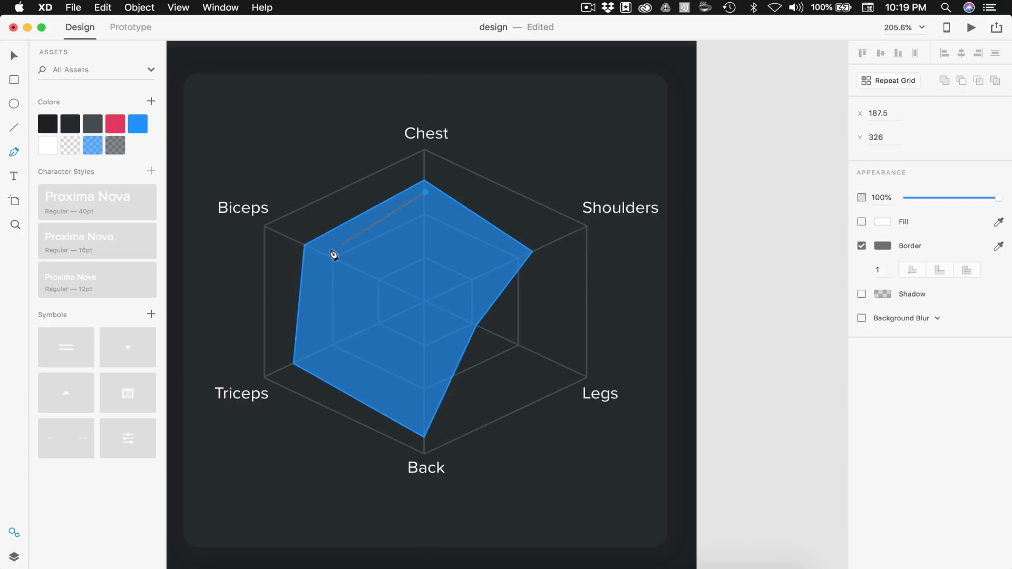
pyautogui.click(311, 249)
pyautogui.click(285, 367)
pyautogui.click(422, 429)
pyautogui.click(548, 359)
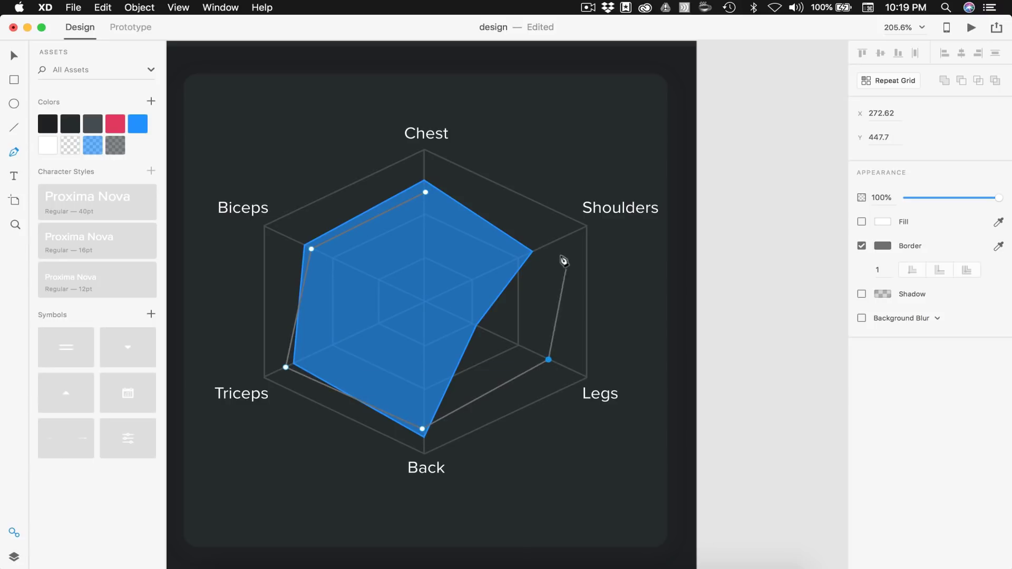
pyautogui.click(549, 241)
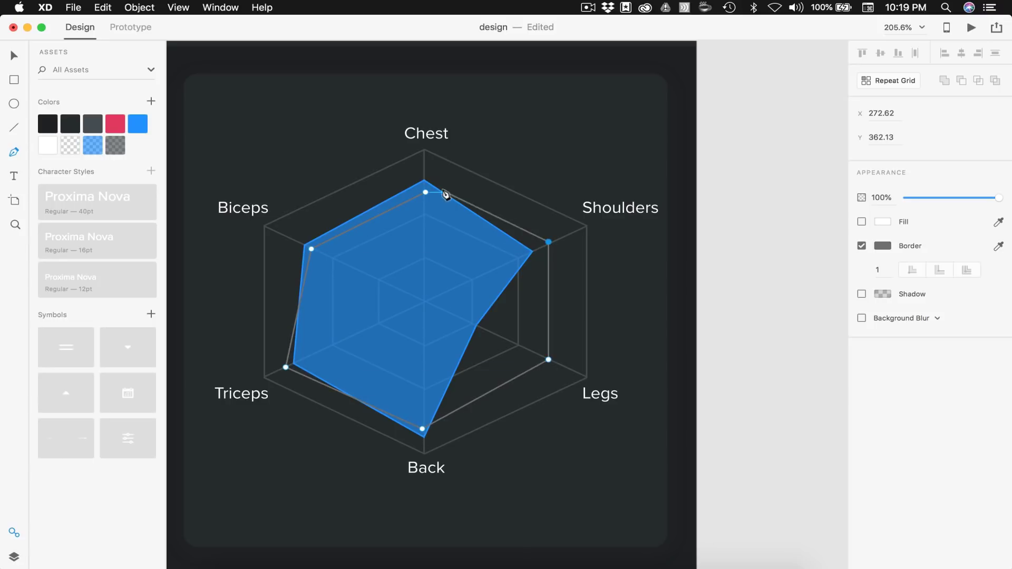
pyautogui.click(425, 195)
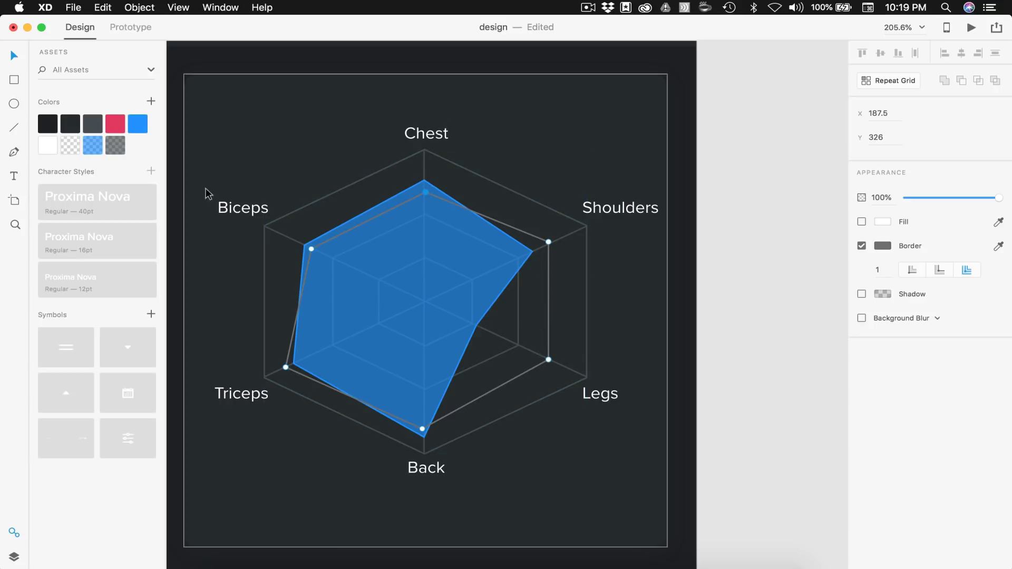
# Fill the second data shape with #454D4E at 65% and give it a solid #454D4E border
pyautogui.click(117, 144)
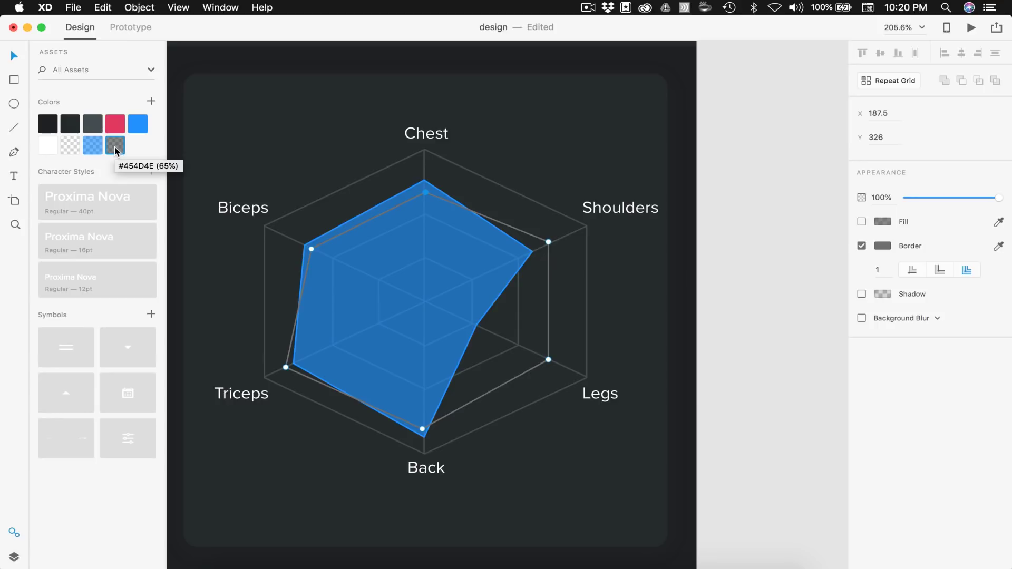
pyautogui.rightClick(93, 123)
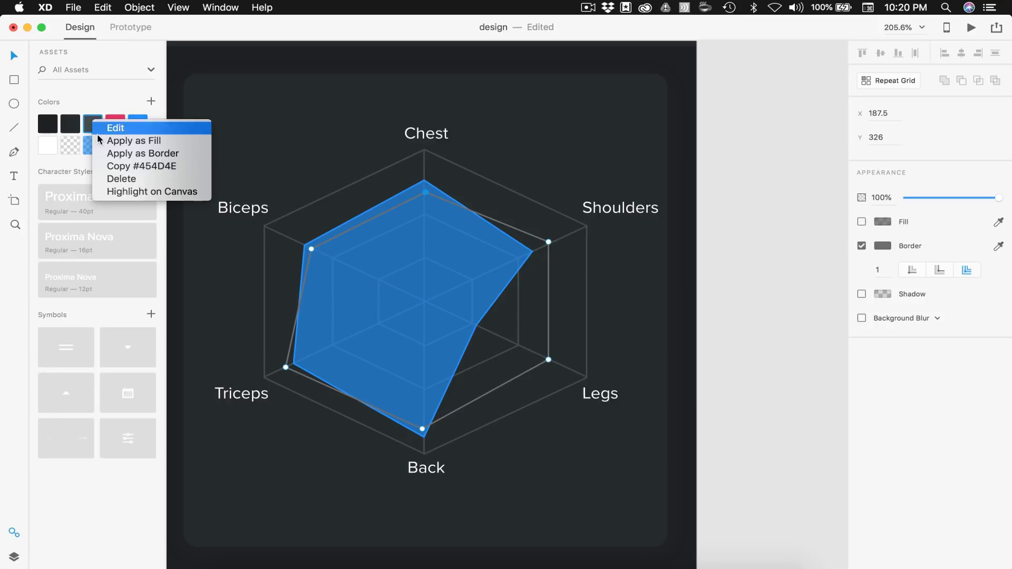
pyautogui.click(122, 153)
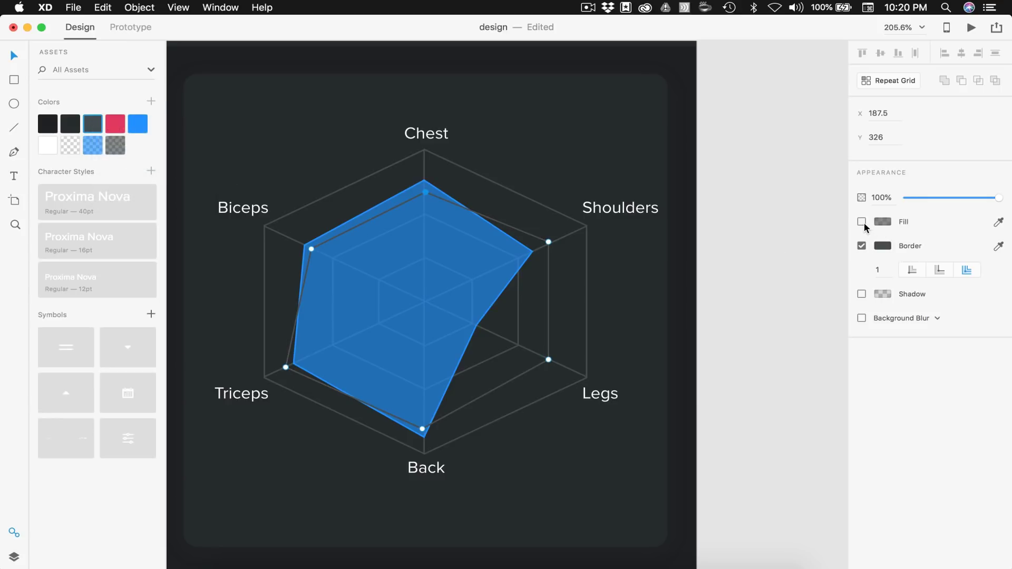
pyautogui.click(862, 222)
pyautogui.click(766, 276)
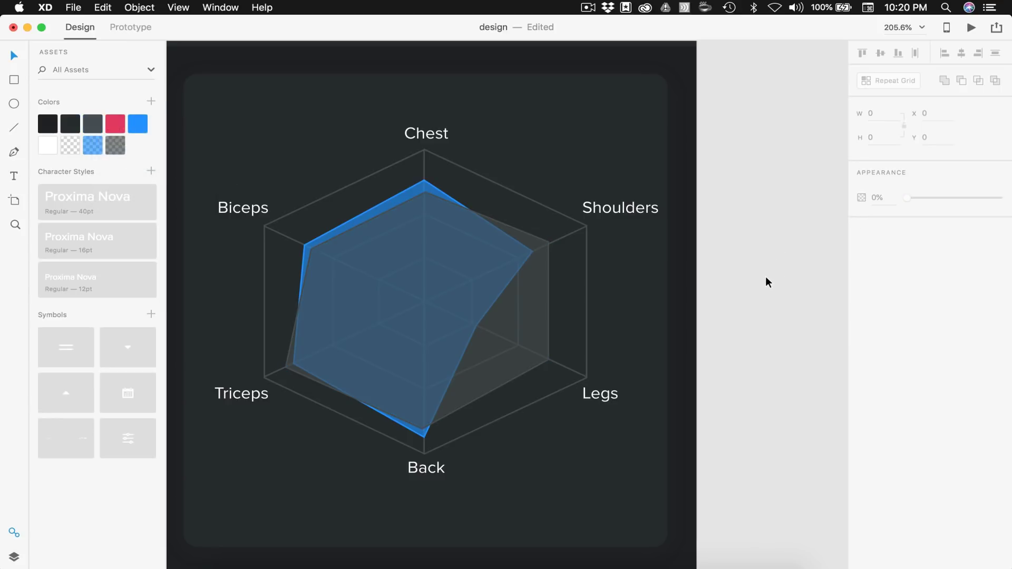
# Move the grey shape's Chest point onto the vertical axis at X 186.65, Y 326.11
pyautogui.click(522, 312)
pyautogui.scroll(10, 526, 308)
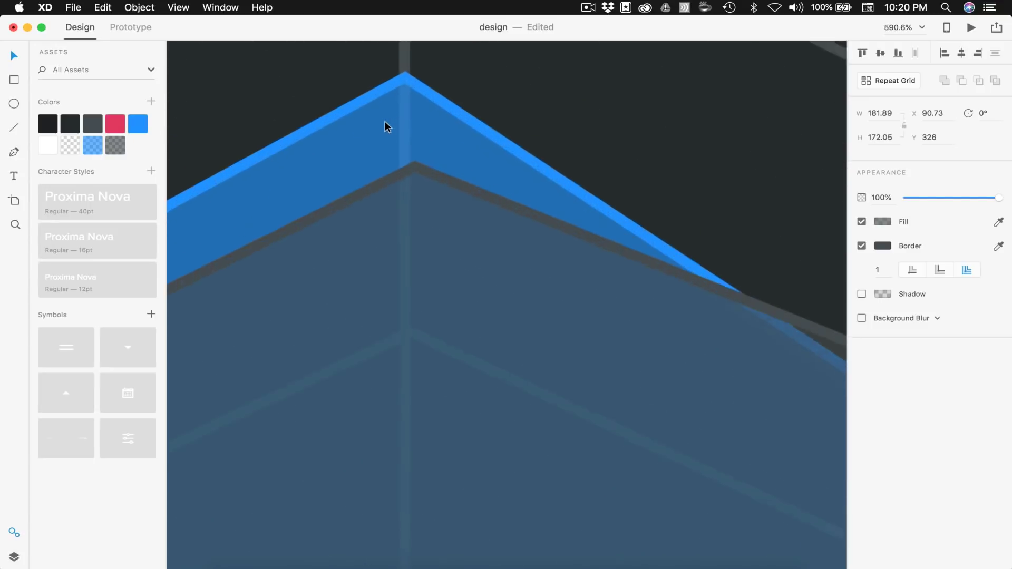
pyautogui.doubleClick(421, 170)
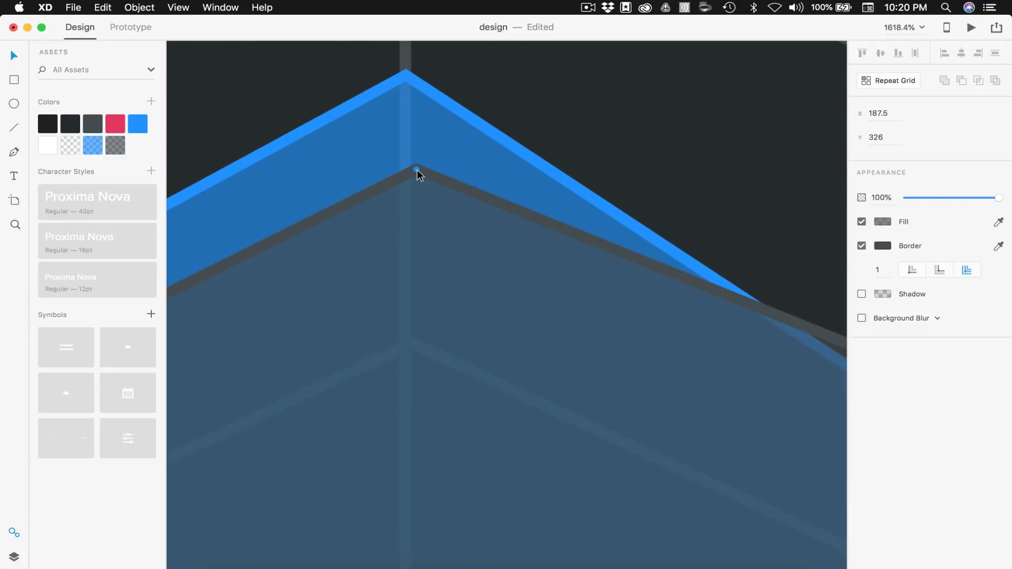
pyautogui.moveTo(417, 169); pyautogui.dragTo(406, 169)
# Align the grey shape's Back point with its axis at X 186.47, Y 498.13 and its Shoulders point at X 272.69, Y 363.63
pyautogui.scroll(-5, 406, 169)
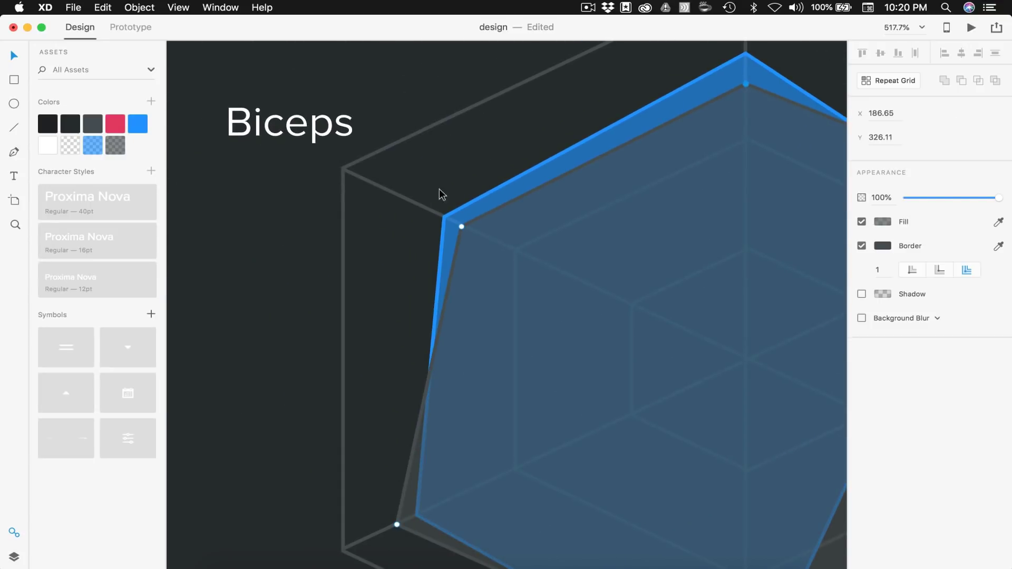
pyautogui.scroll(3, 438, 191)
pyautogui.scroll(-5, 494, 211)
pyautogui.click(370, 361)
pyautogui.scroll(10, 412, 389)
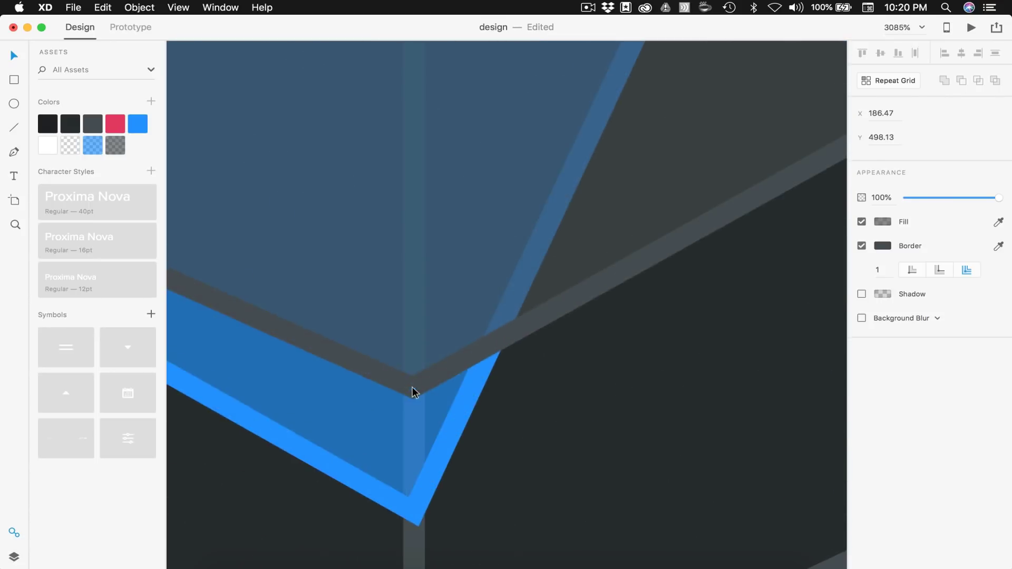
pyautogui.scroll(-10, 508, 217)
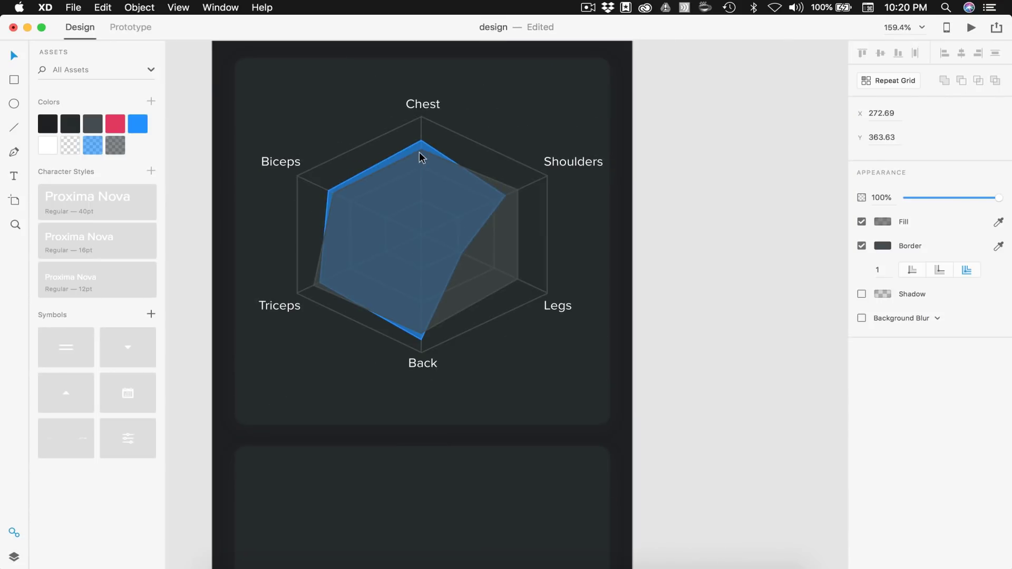
# Send the grey data shape behind the blue one and deselect it
pyautogui.click(673, 261)
pyautogui.click(428, 234)
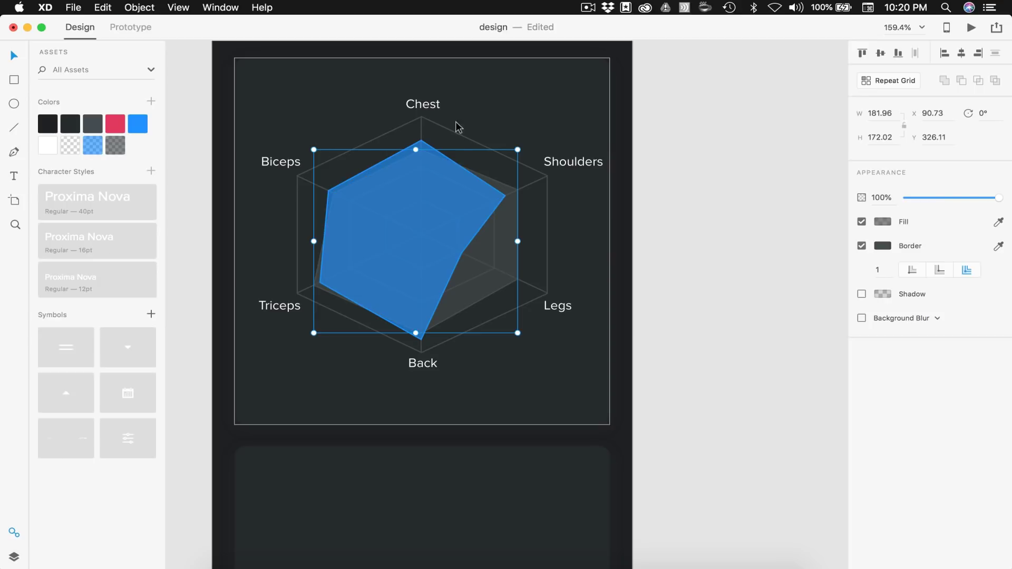
pyautogui.click(676, 240)
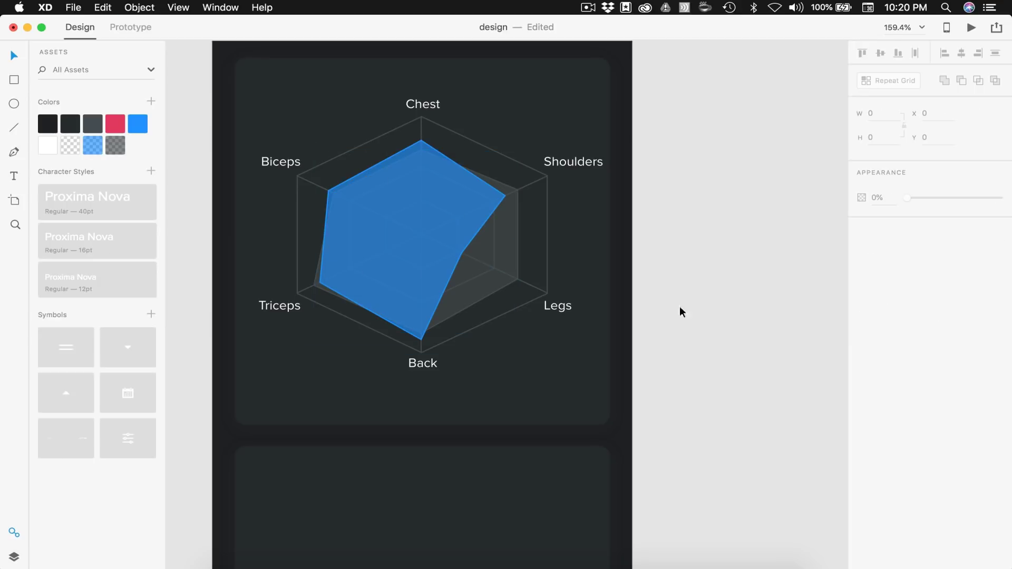
# Draw an 18 × 18 square below the radar chart, borderless, filled with the blue swatch and with a corner radius of 3
pyautogui.scroll(-3, 685, 343)
pyautogui.hscroll(2, 693, 379)
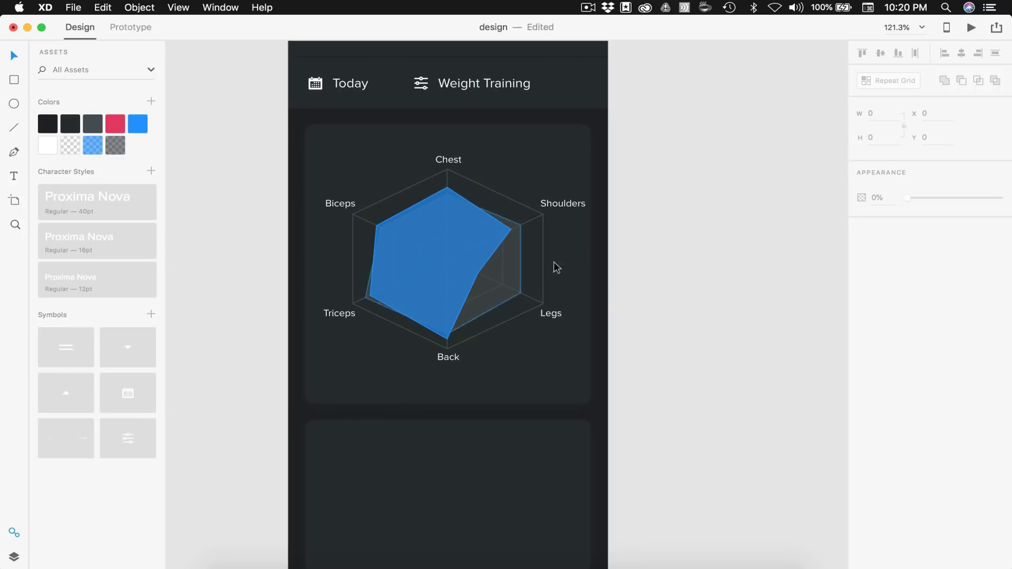
pyautogui.scroll(-3, 573, 262)
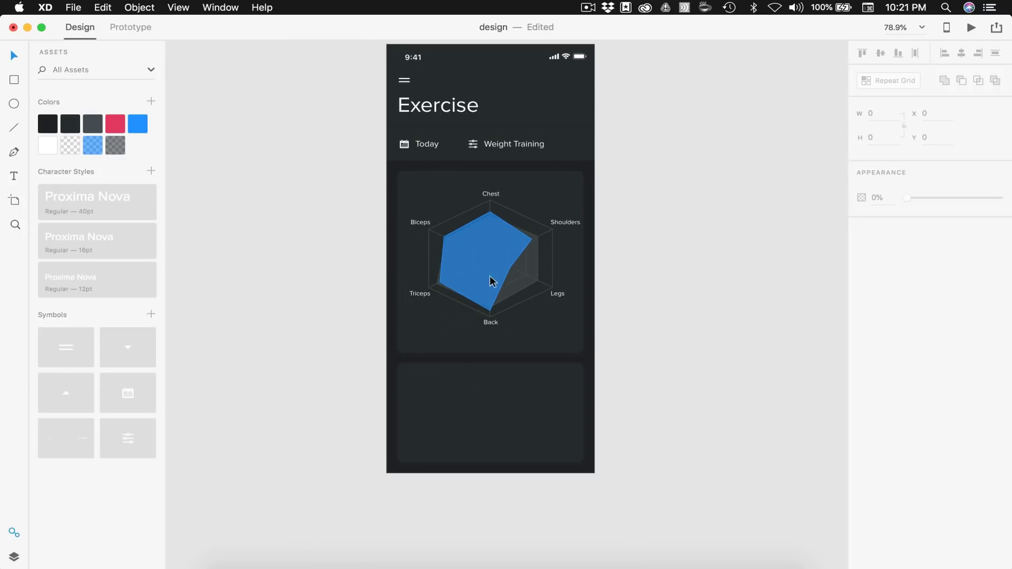
pyautogui.scroll(5, 457, 323)
pyautogui.scroll(-2, 457, 324)
pyautogui.scroll(1, 457, 324)
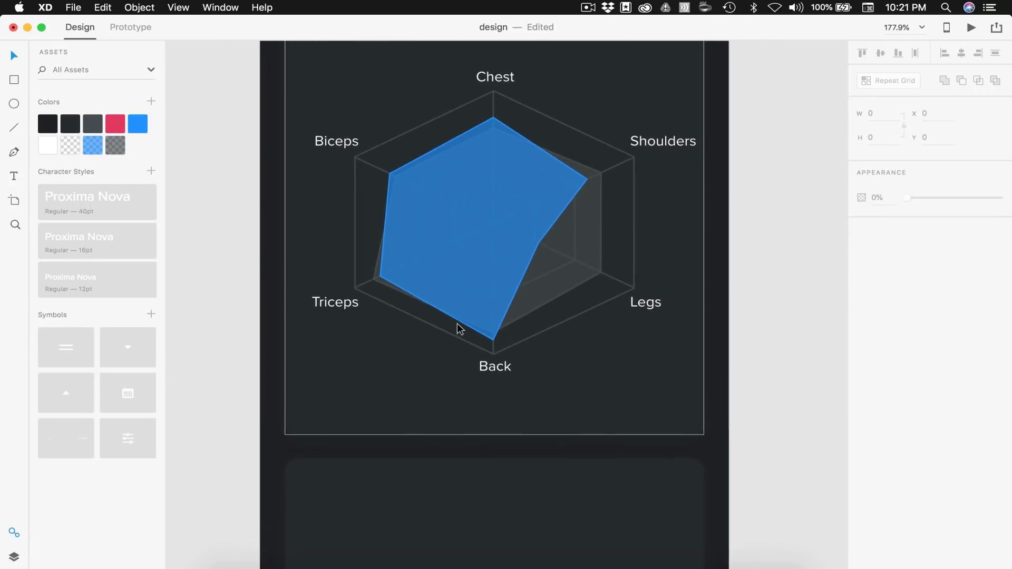
pyautogui.click(14, 80)
pyautogui.moveTo(316, 377); pyautogui.dragTo(335, 393)
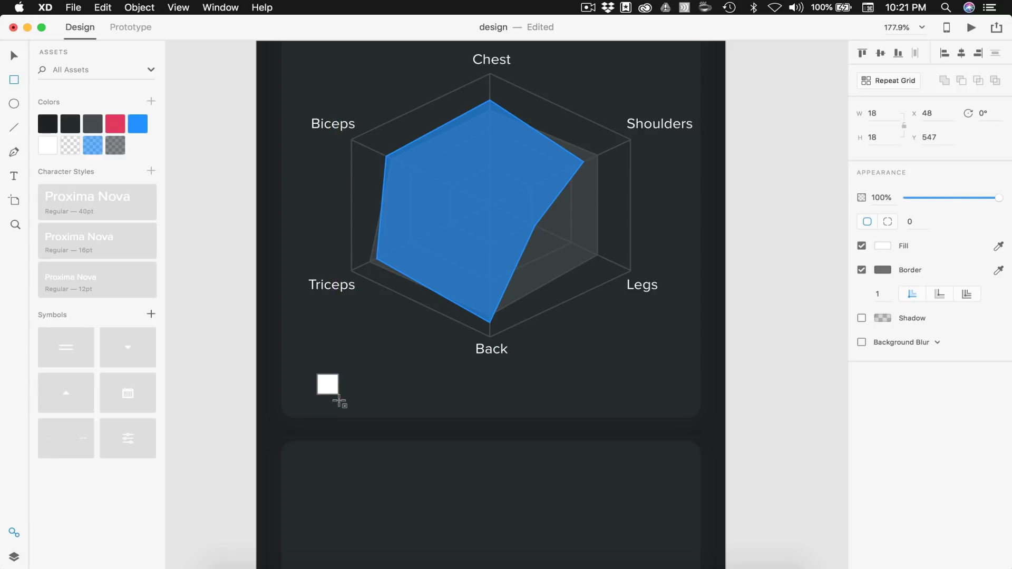
pyautogui.click(861, 270)
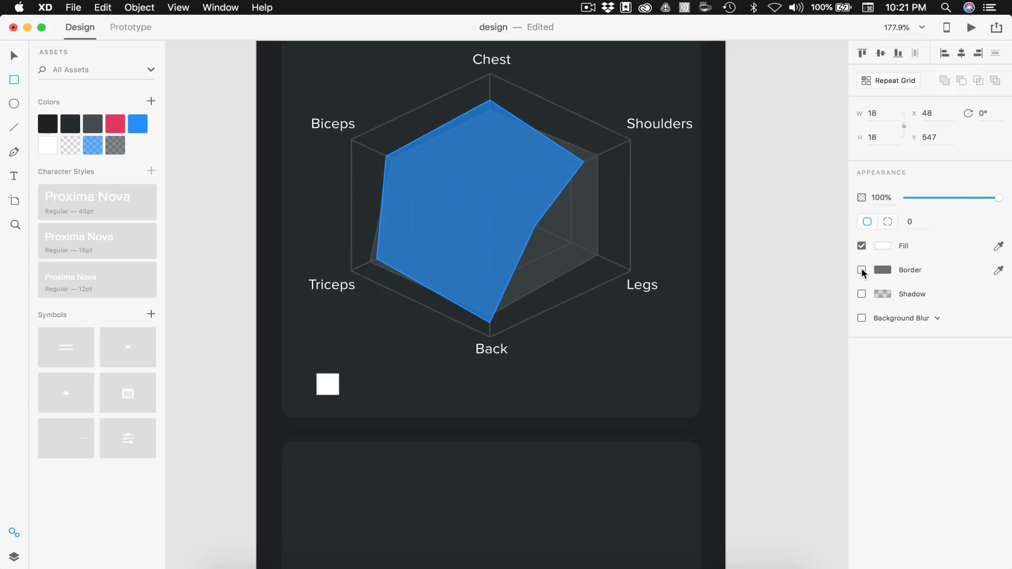
pyautogui.click(137, 124)
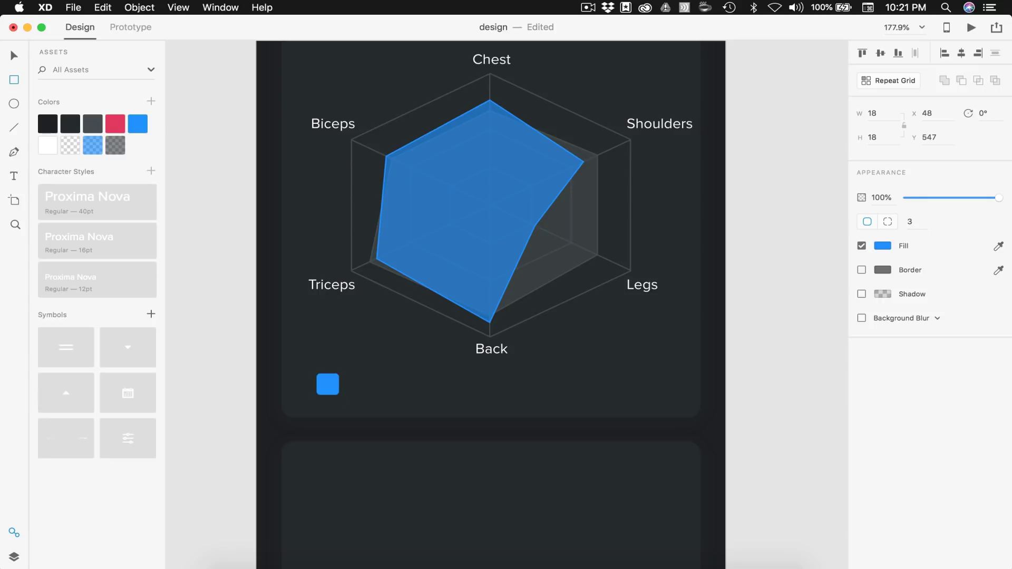
pyautogui.click(796, 354)
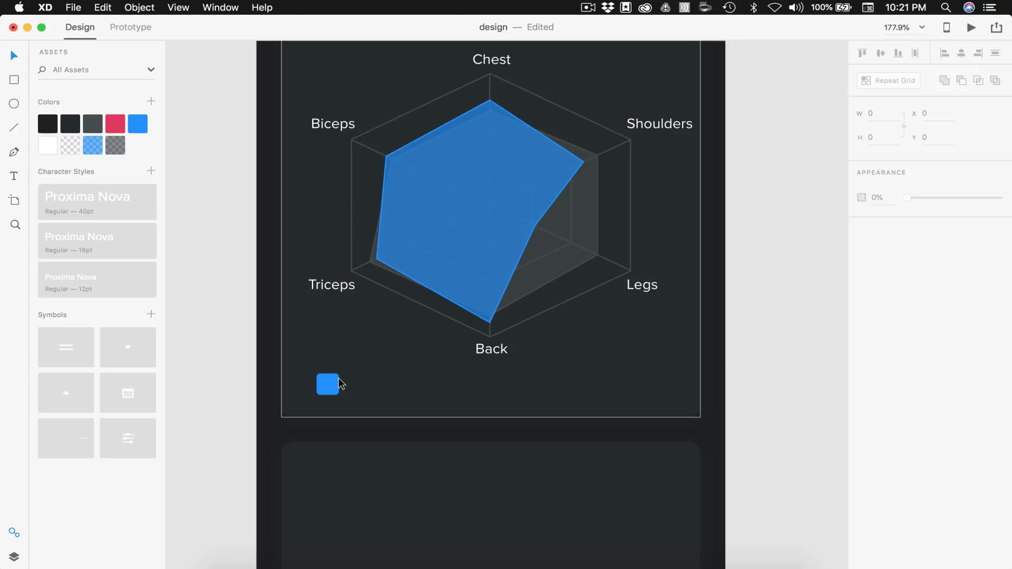
# Position the blue square inside the chart card's lower-left area at X 40, Y 546
pyautogui.moveTo(332, 387); pyautogui.dragTo(295, 385)
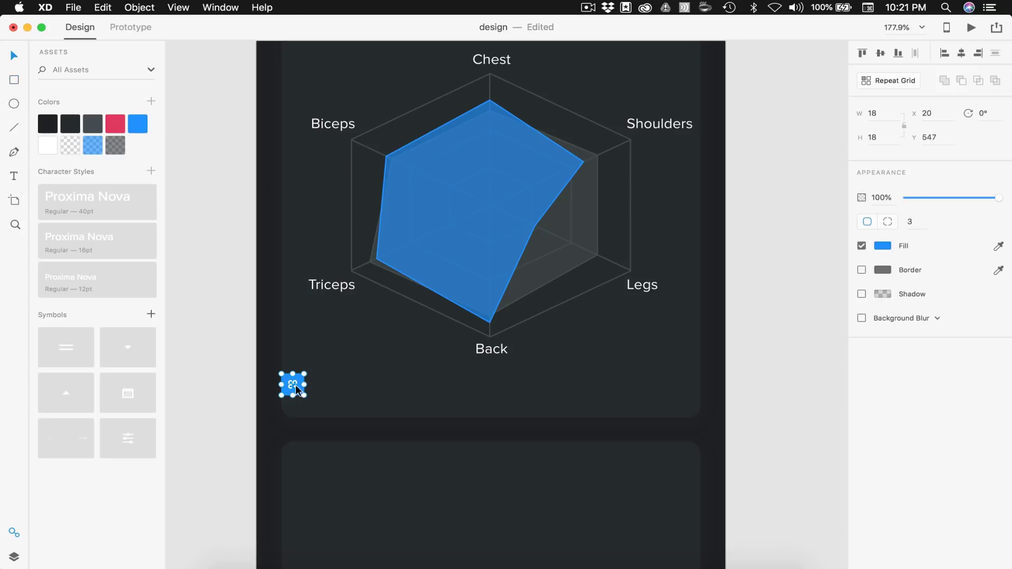
pyautogui.hotkey('shift', 'Right')
pyautogui.hotkey('shift', 'Right')
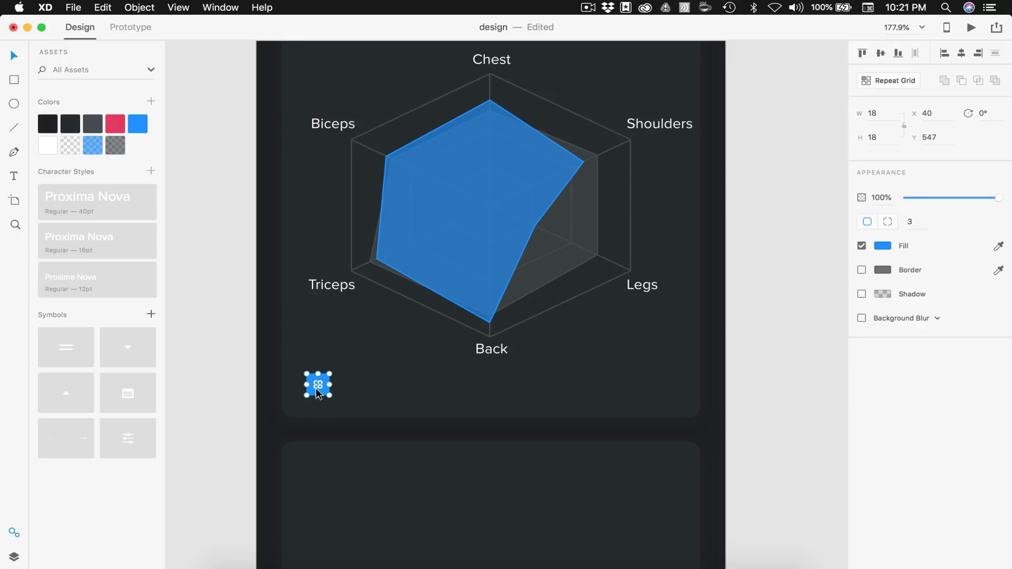
pyautogui.press('Up')
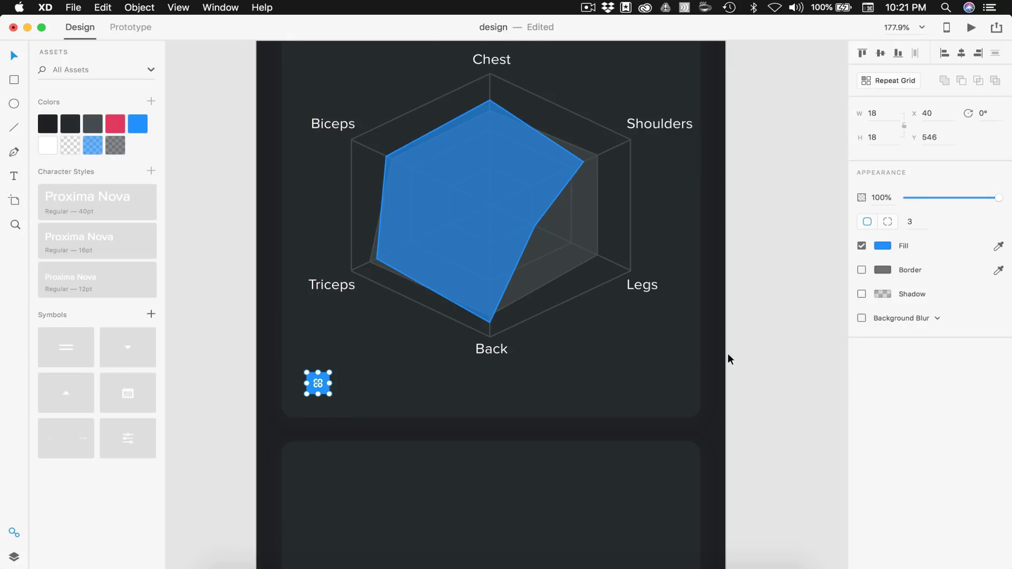
# Copy the Triceps label beside the blue square, apply the Proxima Nova Regular 16pt style and place it at X 66, Y 547
pyautogui.scroll(-3, 728, 359)
pyautogui.moveTo(331, 305); pyautogui.dragTo(360, 378)
pyautogui.click(96, 248)
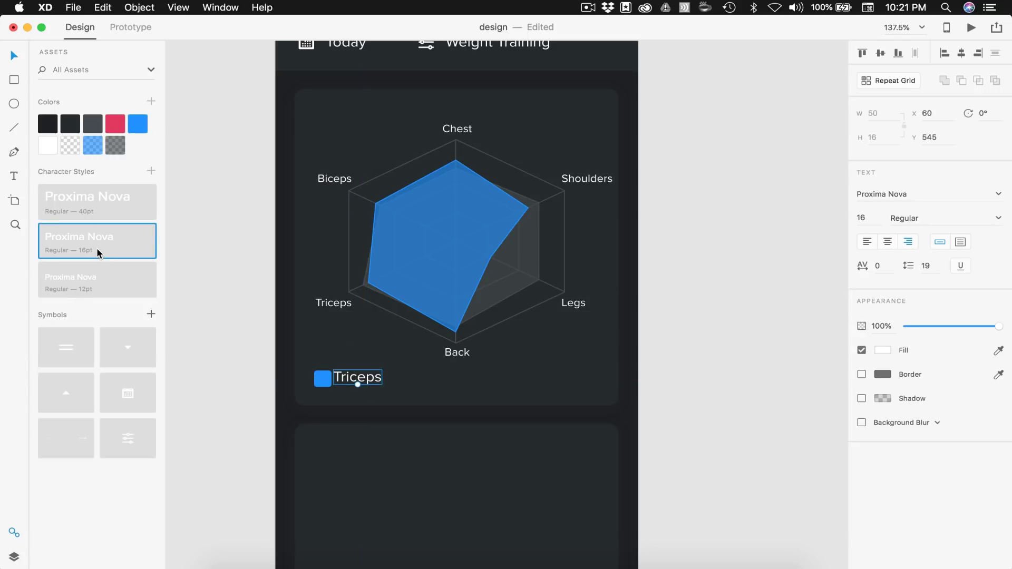
pyautogui.scroll(5, 328, 428)
pyautogui.moveTo(370, 325); pyautogui.dragTo(381, 327)
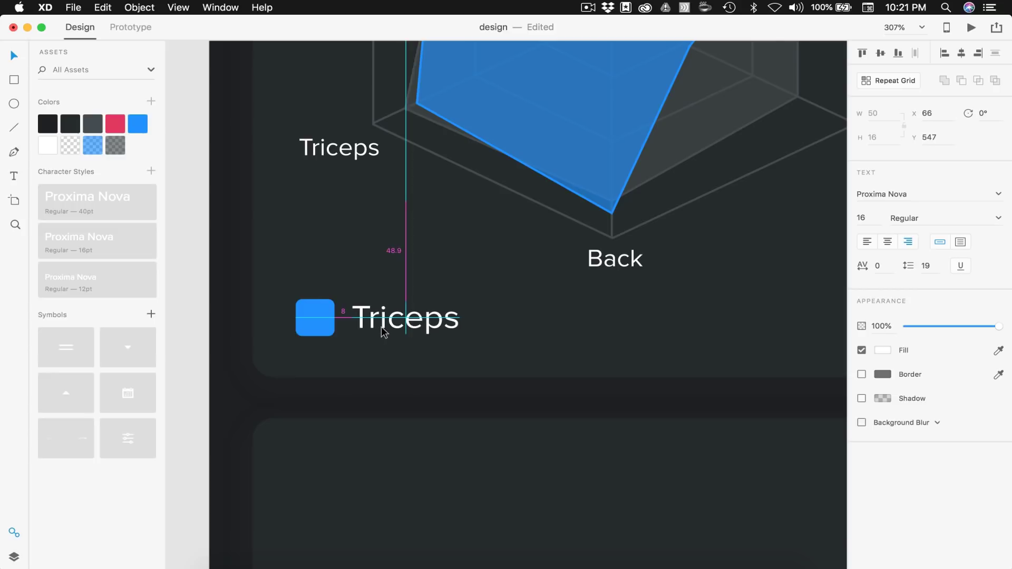
# Lock the blue square's aspect ratio and resize it to 9 × 9
pyautogui.scroll(2, 347, 359)
pyautogui.click(328, 375)
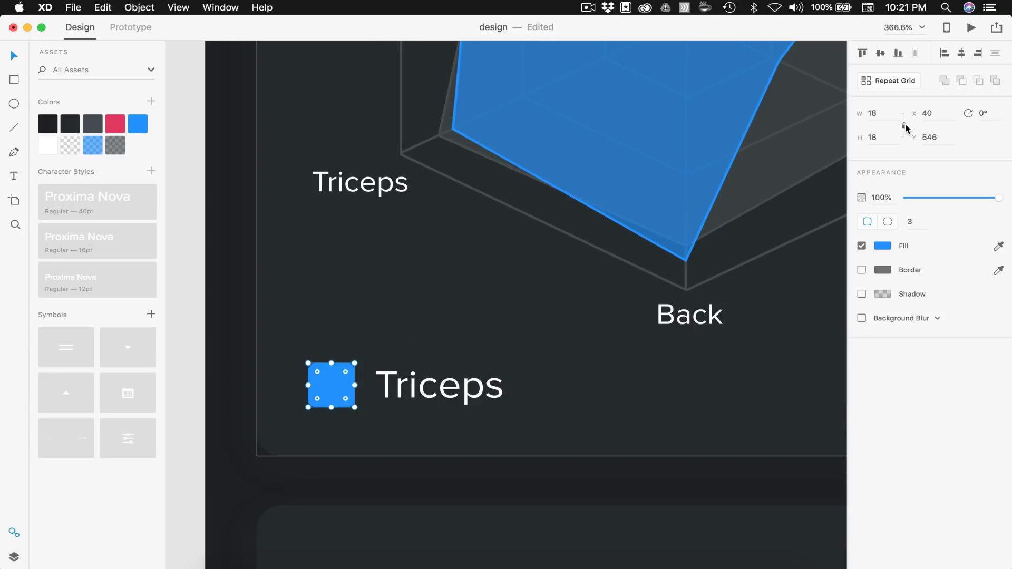
pyautogui.click(891, 114)
pyautogui.write('9')
pyautogui.press('Return')
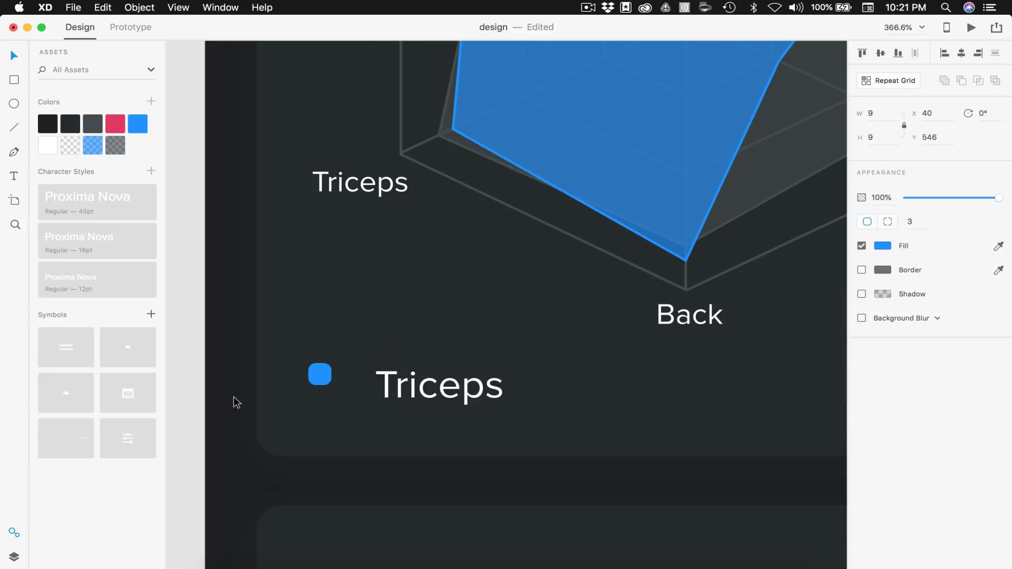
# Move the resized blue square to X 40, Y 555
pyautogui.click(323, 376)
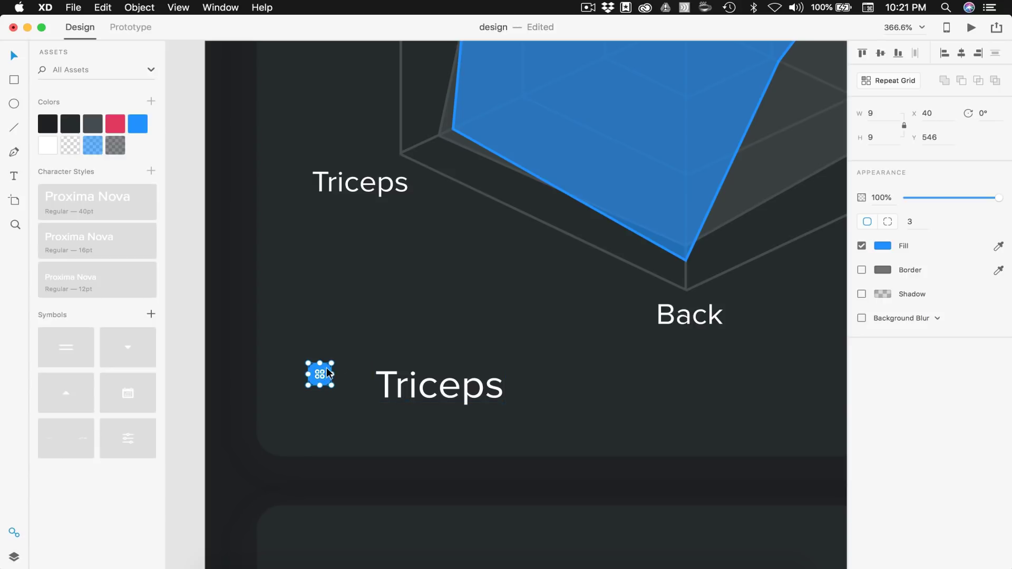
pyautogui.moveTo(328, 374); pyautogui.dragTo(329, 386)
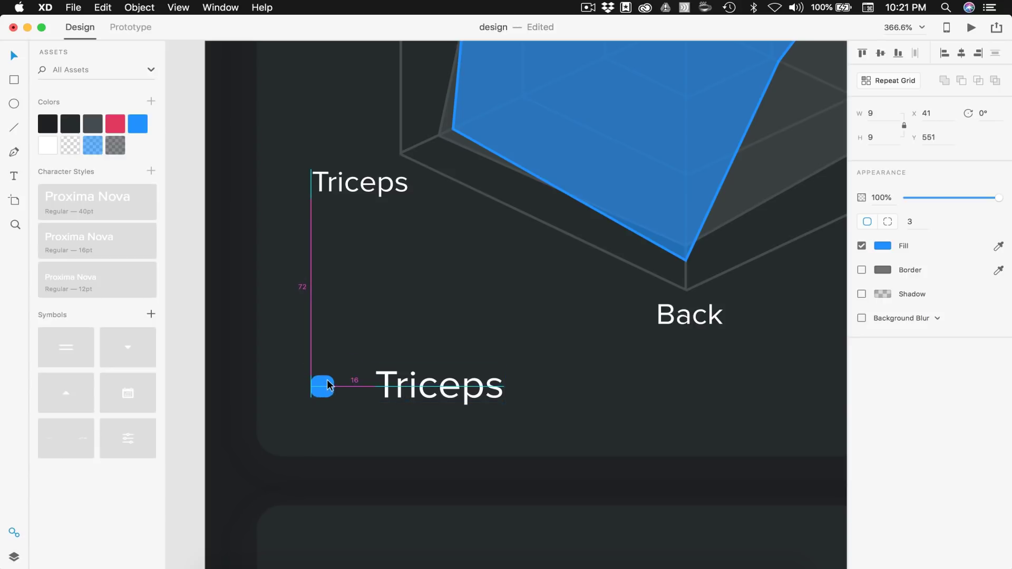
pyautogui.press('alt')
pyautogui.press('Left')
pyautogui.press('Down')
pyautogui.press('Down')
pyautogui.press('Down')
pyautogui.press('Down')
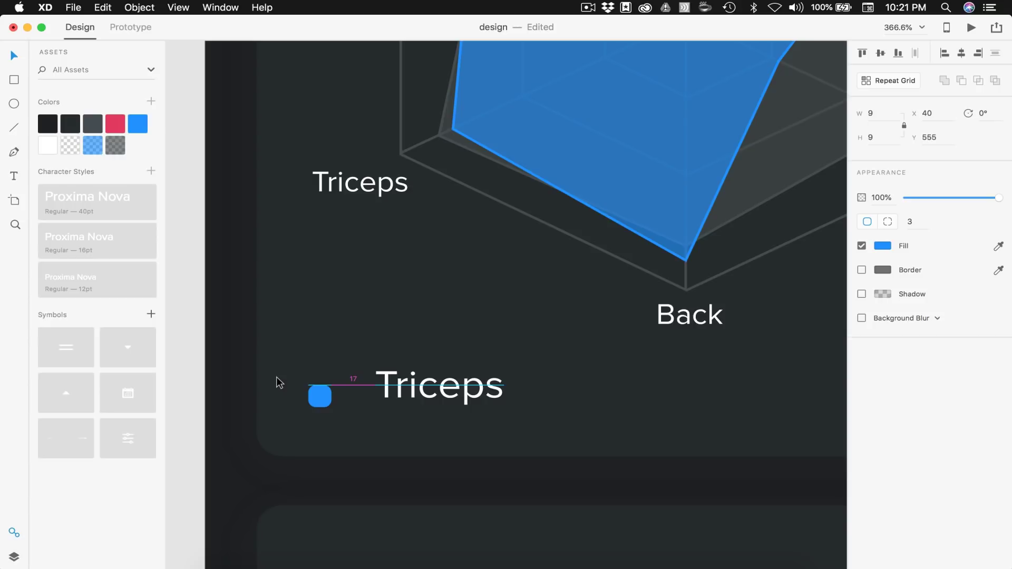
# Move the copied label to X 57, Y 552 beside the blue square and set the square's corner radius to 1
pyautogui.moveTo(409, 392); pyautogui.dragTo(386, 403)
pyautogui.click(318, 395)
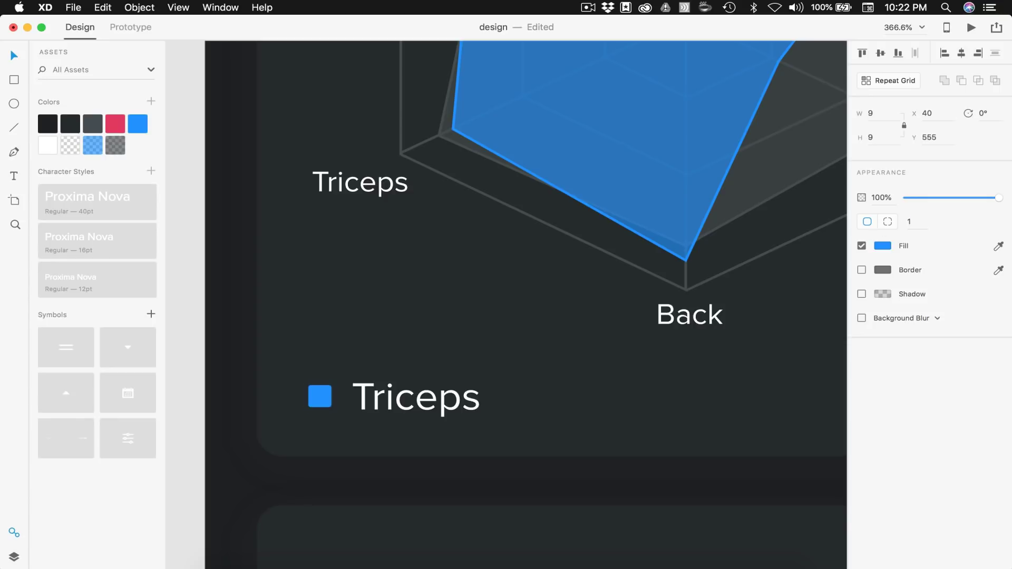
# Change the copied label's text to "Progress", left-align it and place it at X 57, Y 552
pyautogui.scroll(-5, 391, 349)
pyautogui.doubleClick(363, 482)
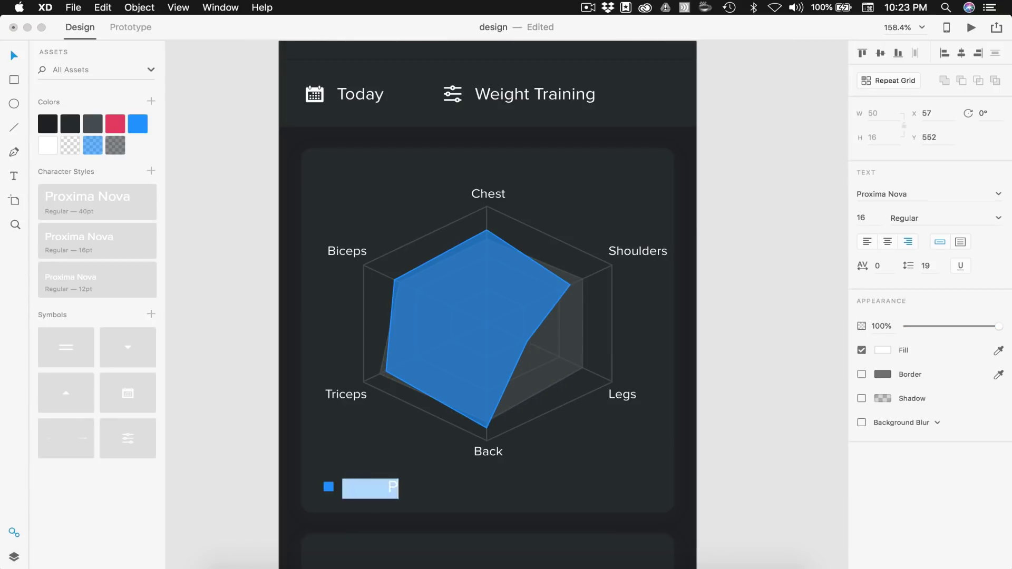
pyautogui.write('Progress')
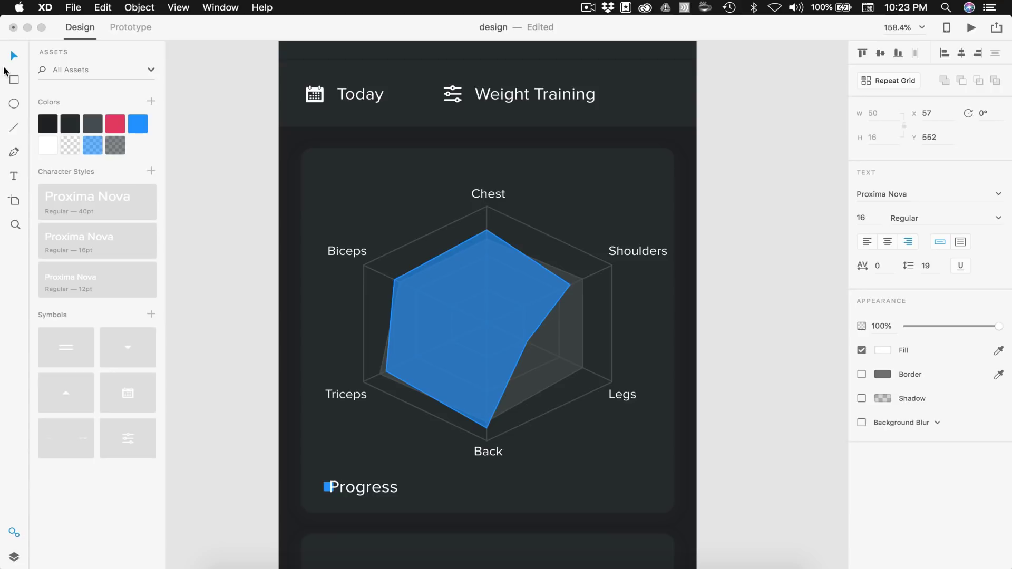
pyautogui.press('Escape')
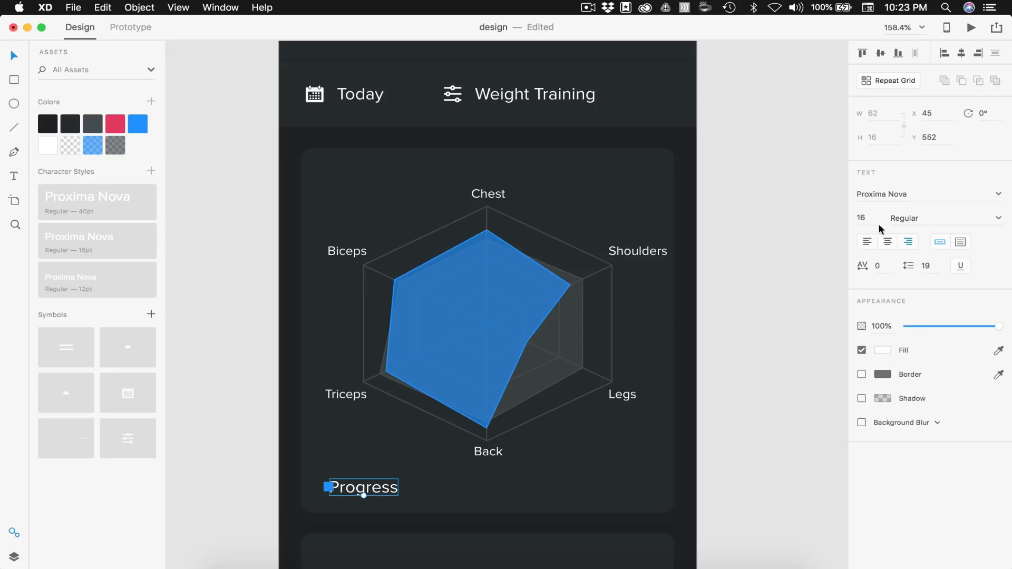
pyautogui.moveTo(356, 488); pyautogui.dragTo(372, 490)
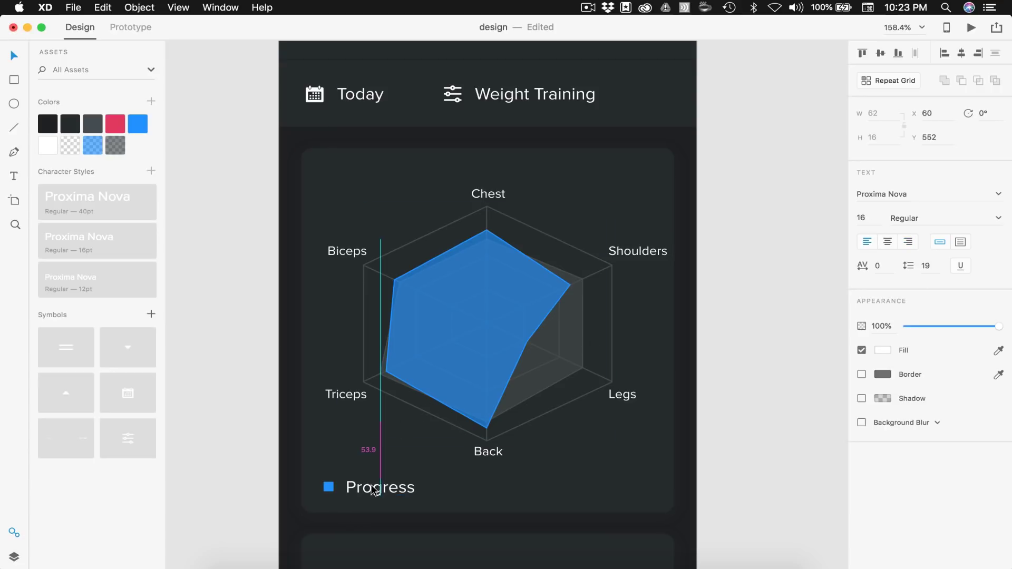
pyautogui.press('Left')
pyautogui.press('Left')
pyautogui.press('Left')
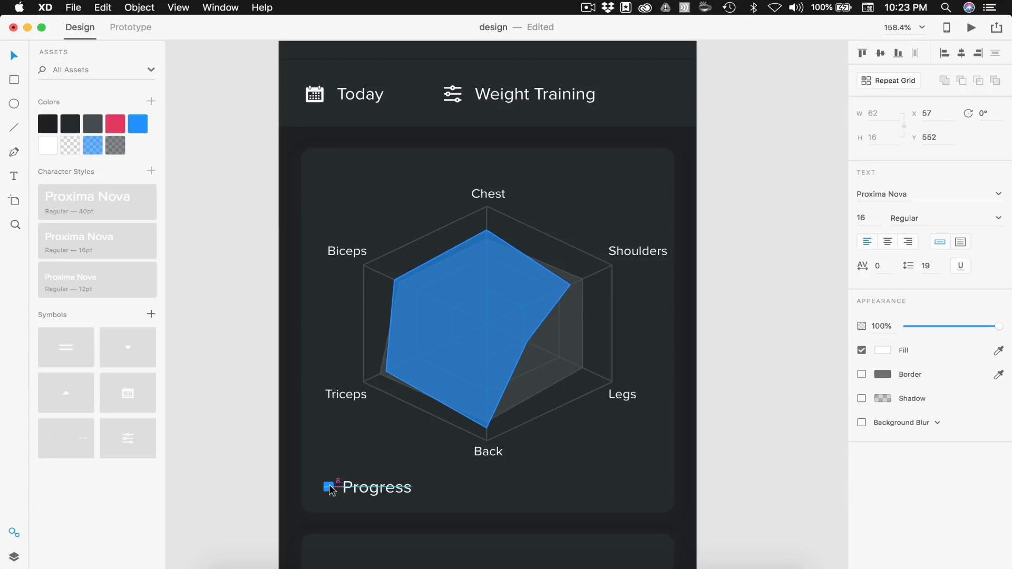
# Duplicate the blue square with its Progress label horizontally to X 169, Y 552
pyautogui.keyDown('shift'); pyautogui.click(332, 487); pyautogui.keyUp('shift')
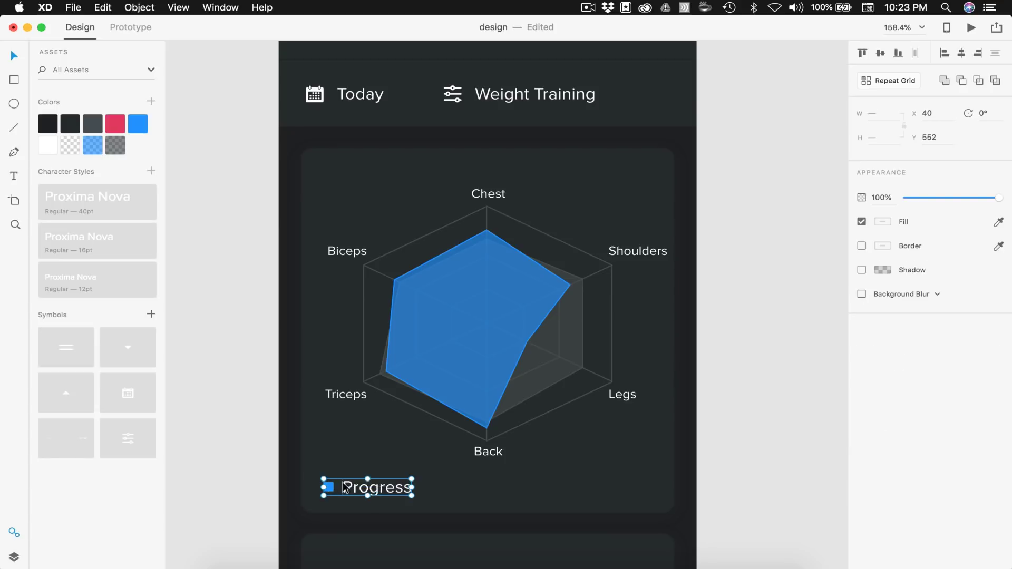
pyautogui.moveTo(356, 489); pyautogui.dragTo(492, 490)
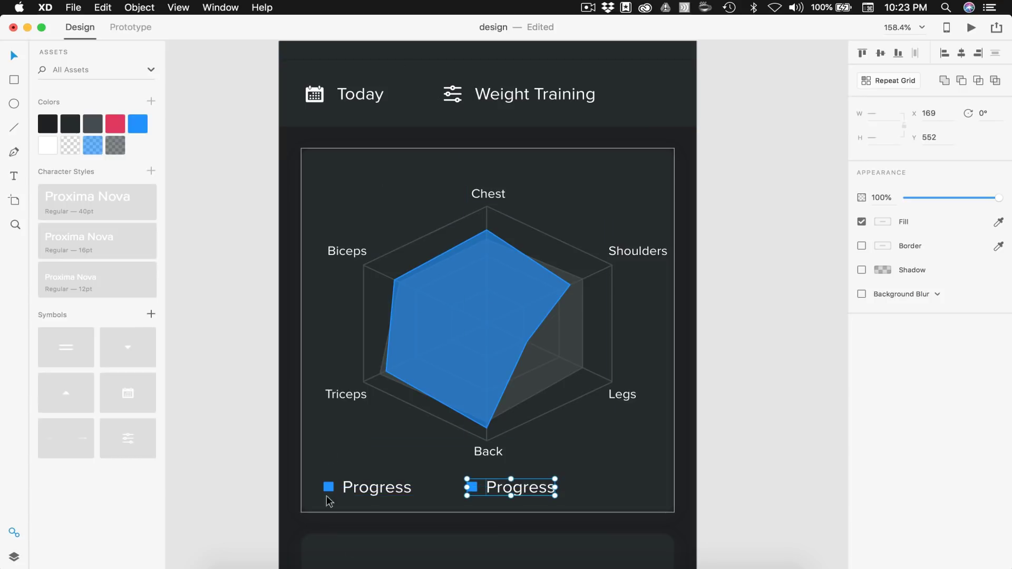
pyautogui.scroll(-2, 472, 485)
pyautogui.click(708, 440)
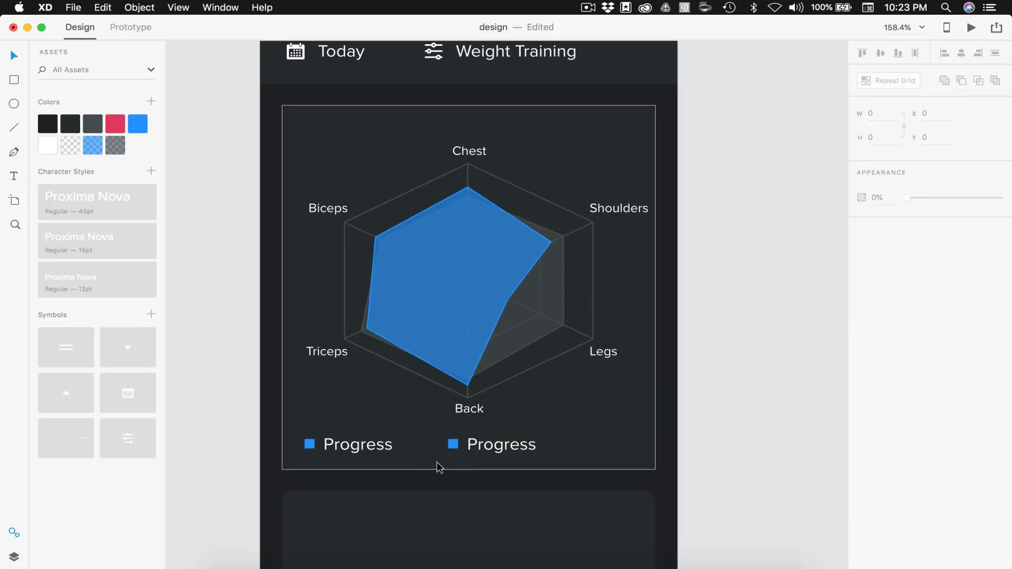
# Fill the duplicated square with the dark grey swatch and change its label to "Goal"
pyautogui.click(452, 445)
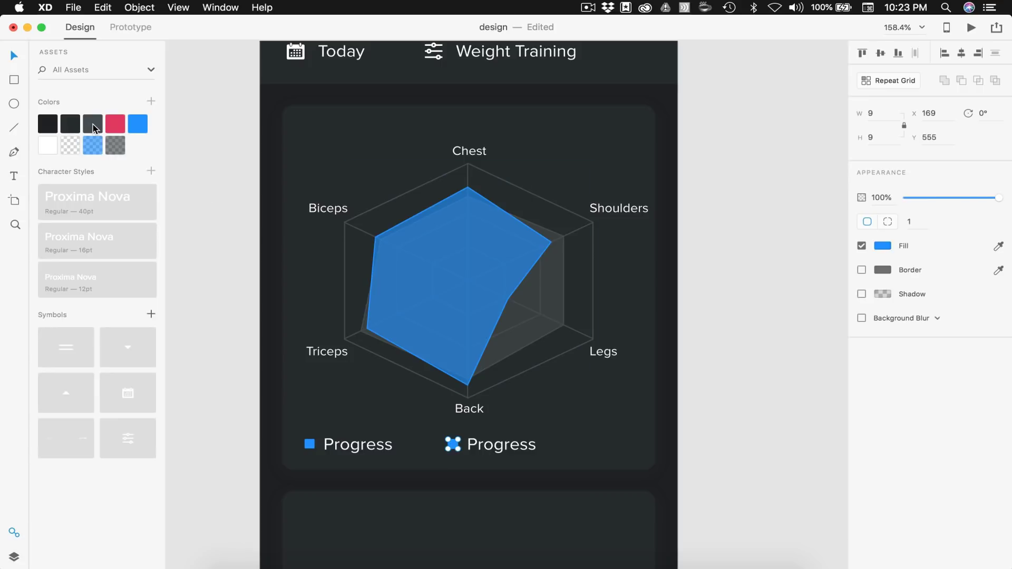
pyautogui.click(94, 127)
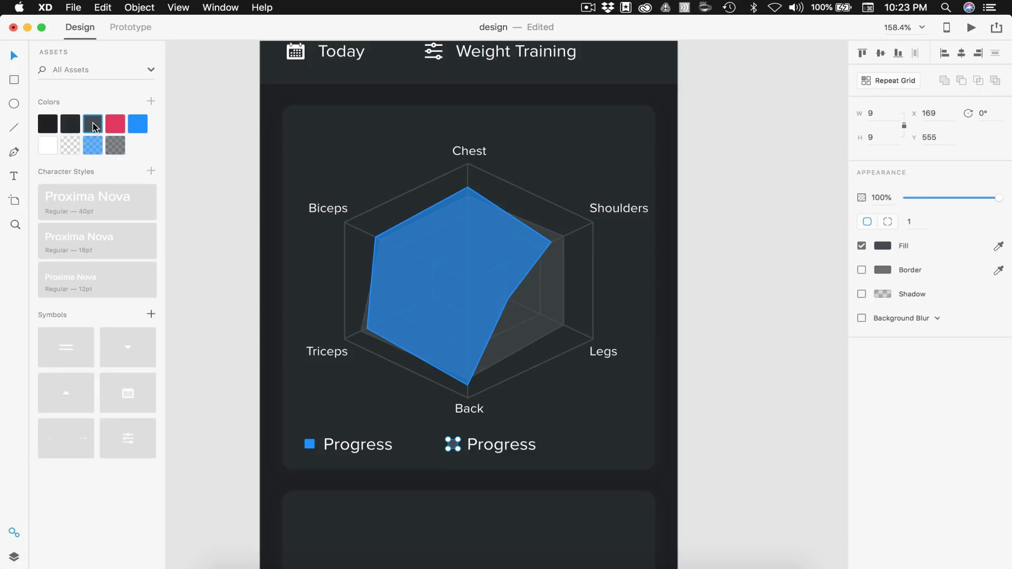
pyautogui.doubleClick(488, 449)
pyautogui.write('G')
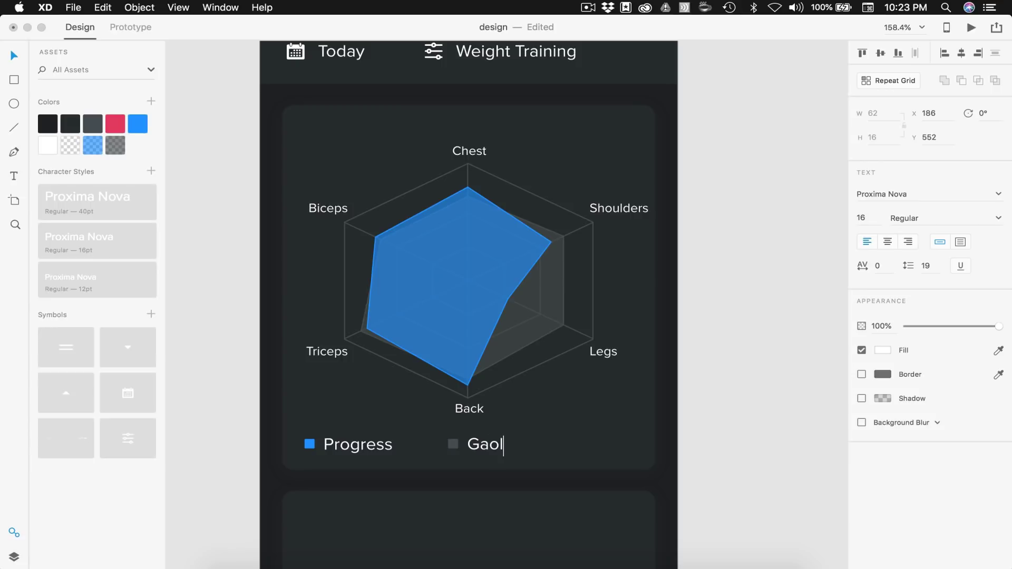
pyautogui.write('oal')
pyautogui.click(706, 439)
# Move the whole radar chart with its labels up 7 px to Y 271, leaving the legend in place
pyautogui.scroll(-5, 628, 354)
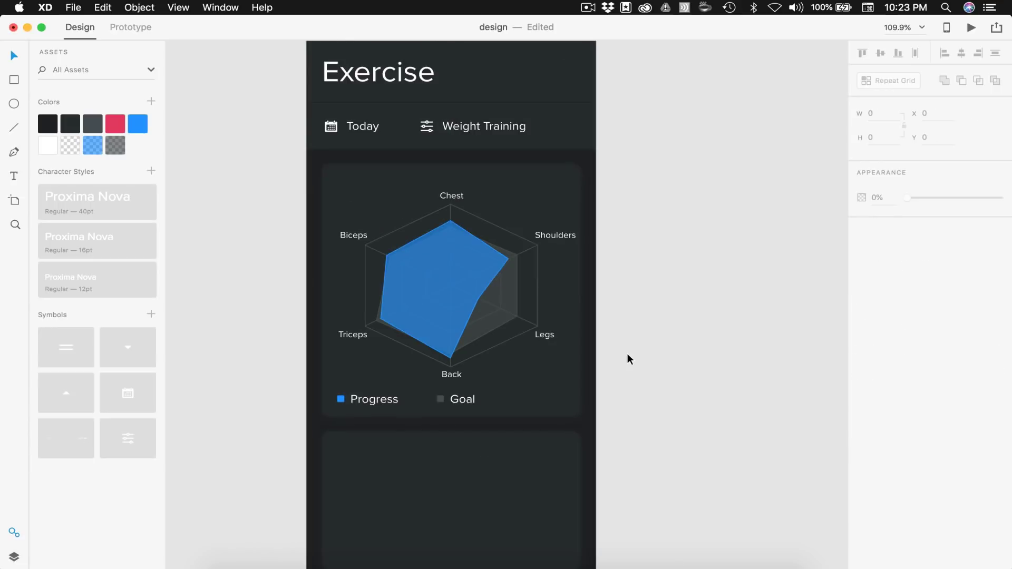
pyautogui.scroll(1, 627, 353)
pyautogui.moveTo(630, 383); pyautogui.dragTo(332, 247)
pyautogui.moveTo(309, 191); pyautogui.dragTo(309, 192)
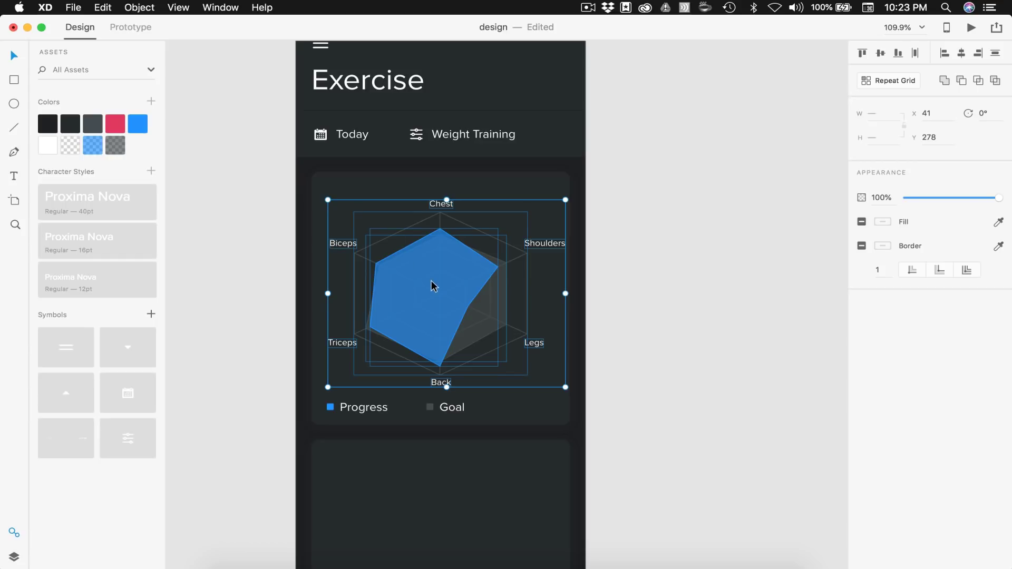
pyautogui.press('Up')
pyautogui.press('Up')
pyautogui.press('Up')
pyautogui.press('Up')
pyautogui.press('Up')
pyautogui.press('Up')
pyautogui.press('Up')
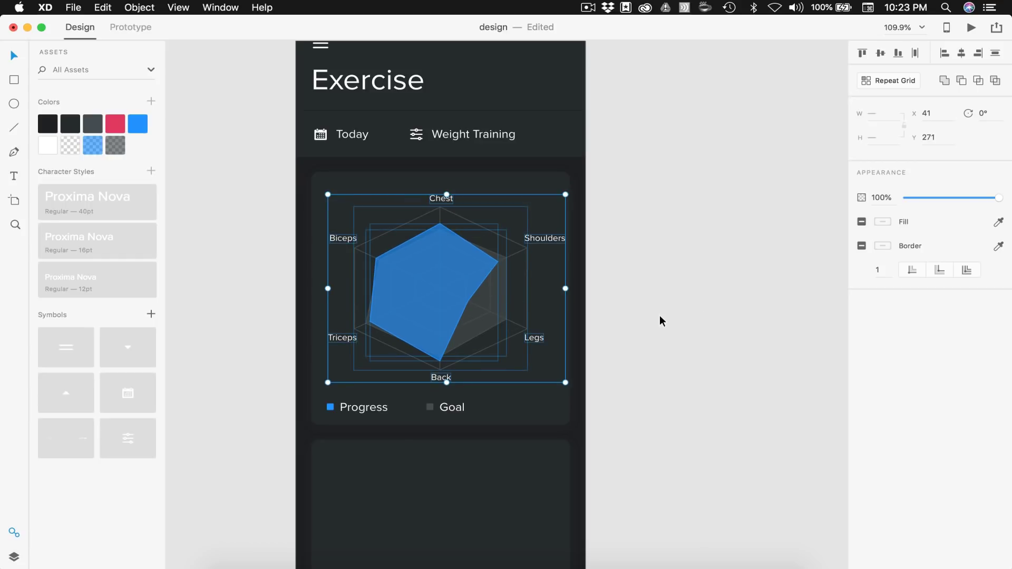
pyautogui.click(650, 301)
# Examine the radar chart card with its Progress/Goal legend and the empty card below it
pyautogui.press('super+0')
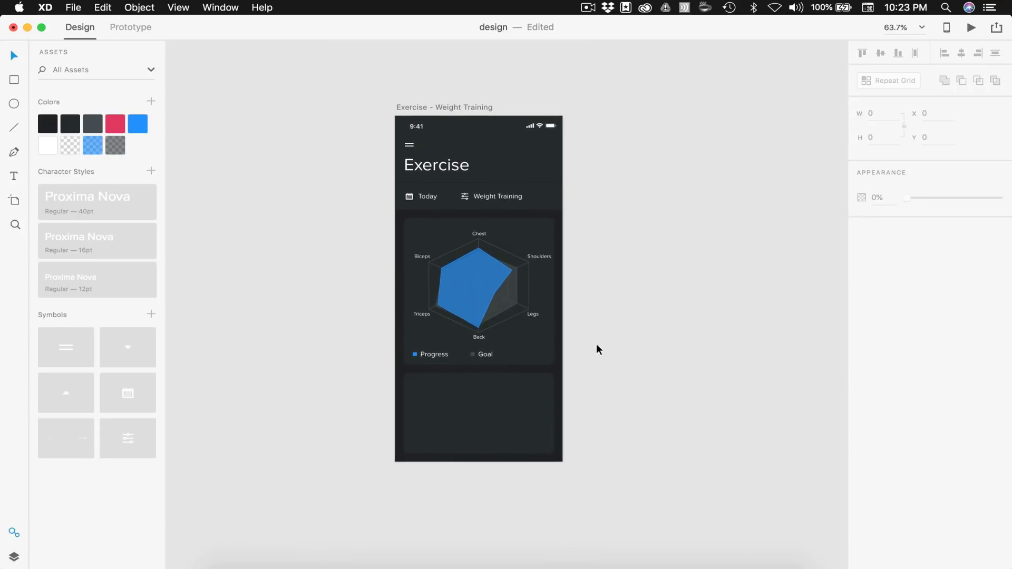
pyautogui.scroll(5, 596, 344)
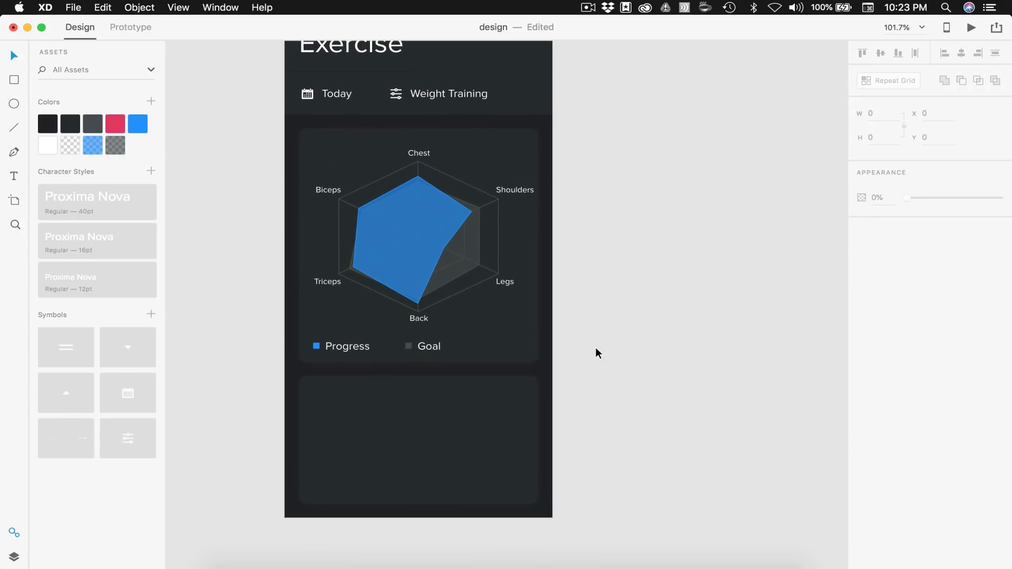
pyautogui.moveTo(575, 358); pyautogui.dragTo(303, 348)
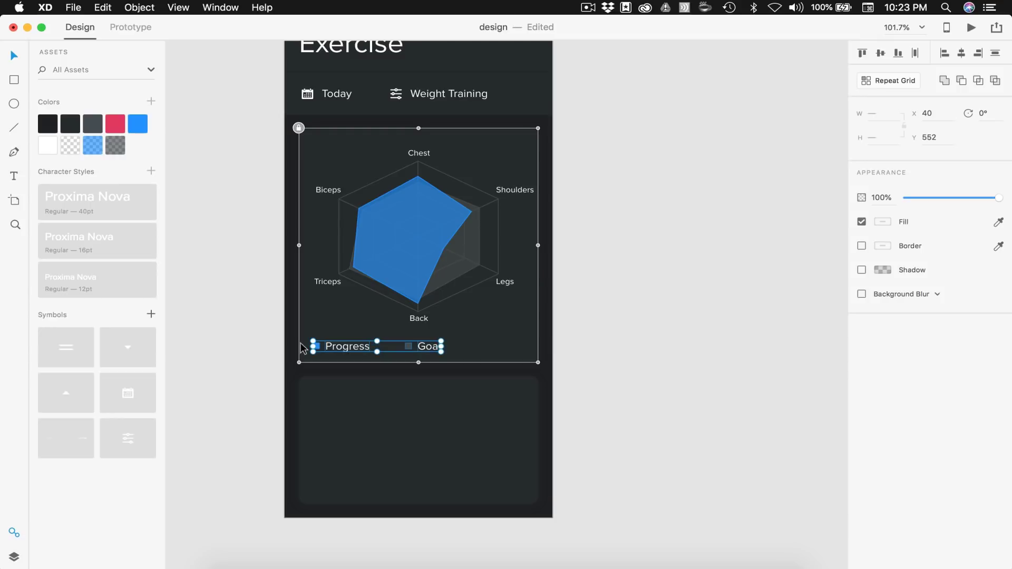
pyautogui.press('Escape')
pyautogui.scroll(-3, 366, 379)
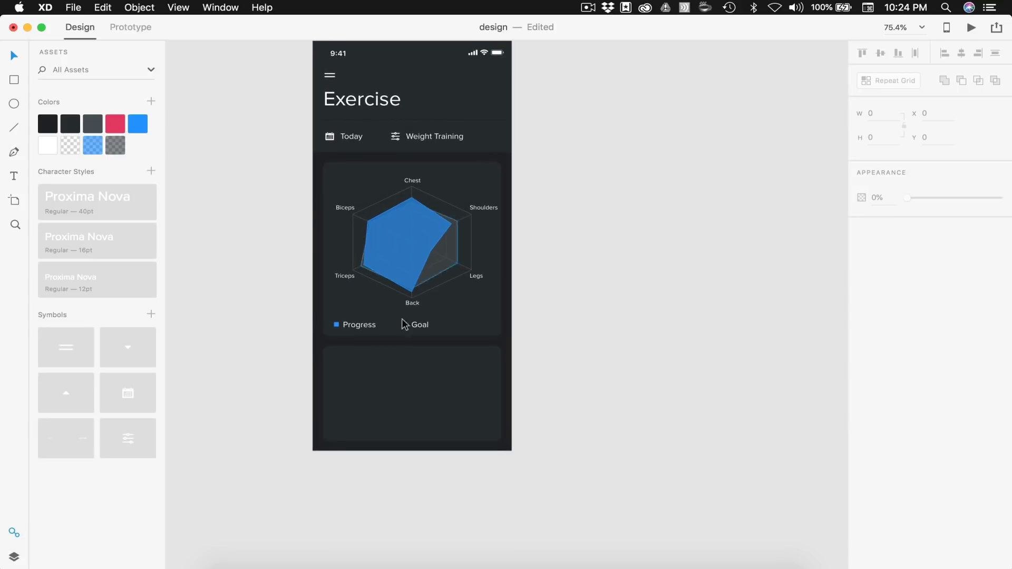
pyautogui.scroll(-3, 362, 397)
pyautogui.scroll(3, 439, 465)
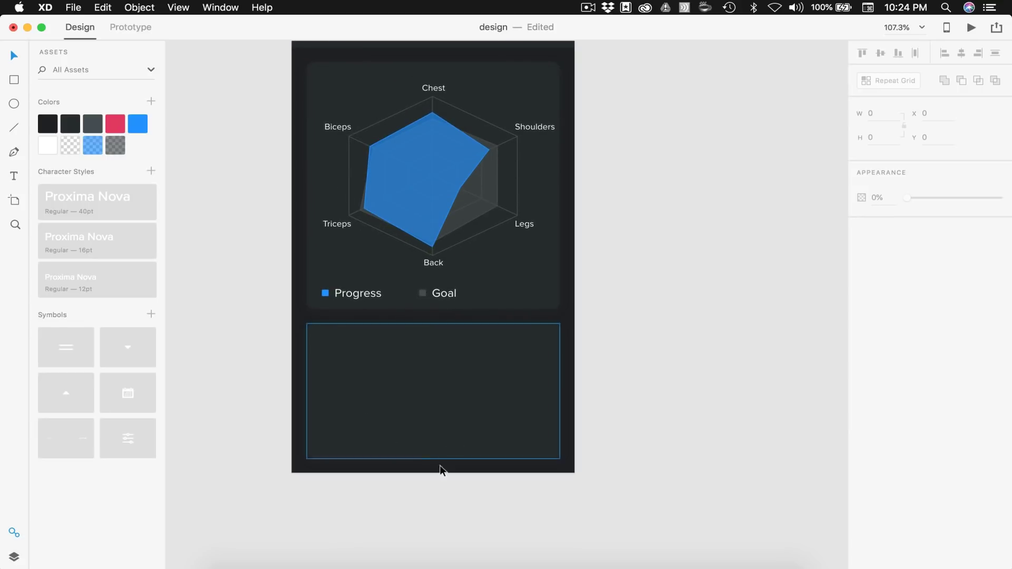
pyautogui.scroll(-3, 412, 430)
pyautogui.scroll(1, 411, 416)
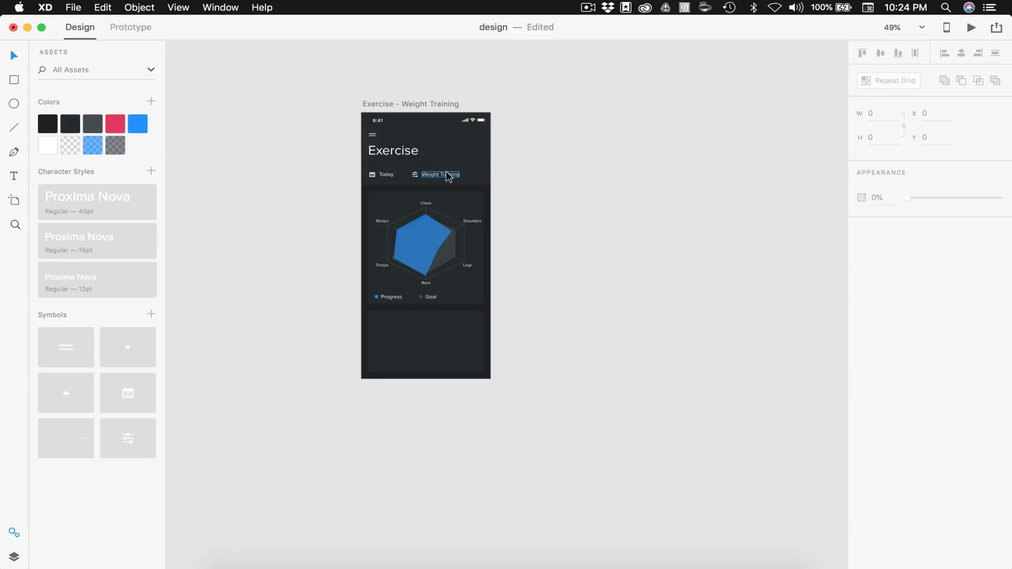
pyautogui.scroll(-5, 377, 244)
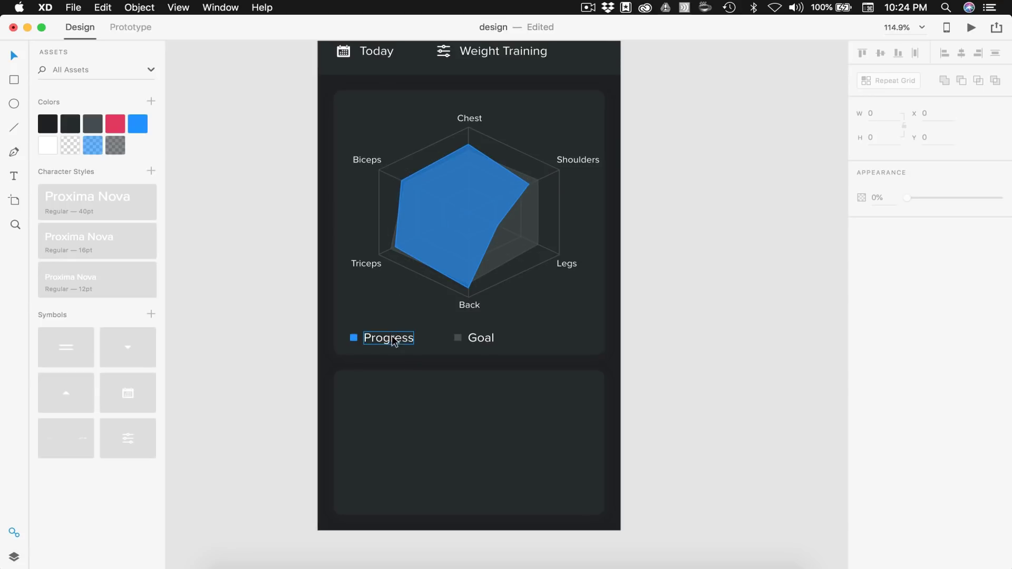
# Copy the Progress label into the empty lower card at X 40, Y 631 and change its text to "Avg. Lifting Session"
pyautogui.moveTo(386, 339); pyautogui.dragTo(372, 387)
pyautogui.doubleClick(380, 393)
pyautogui.doubleClick(380, 395)
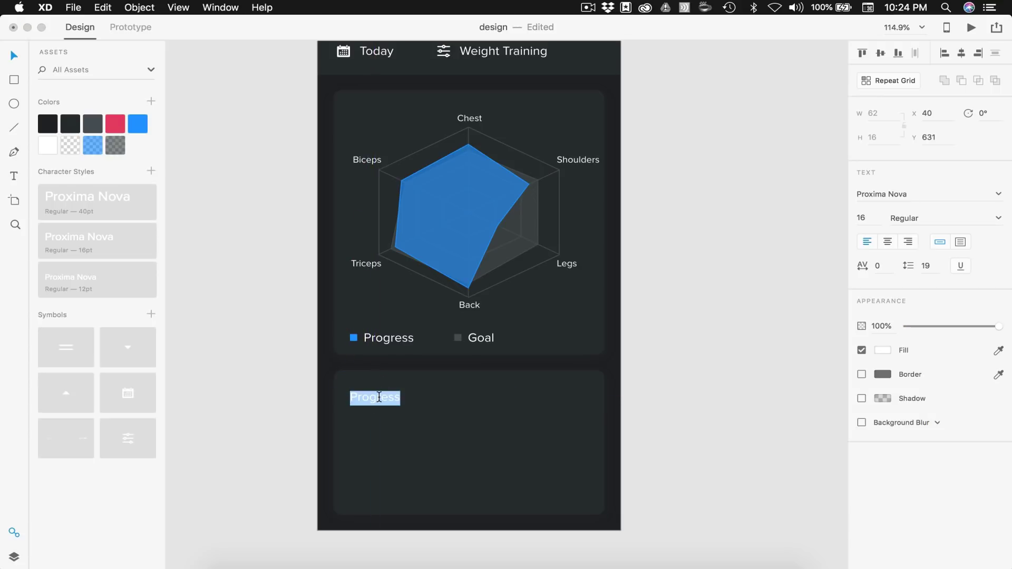
pyautogui.write('Avg. L')
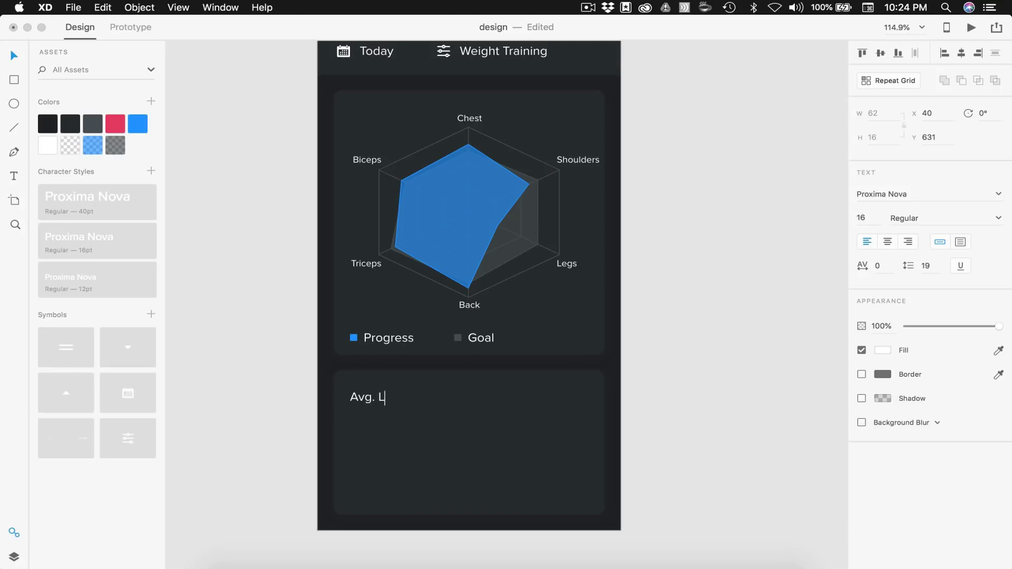
pyautogui.write('ifting Session')
pyautogui.click(689, 399)
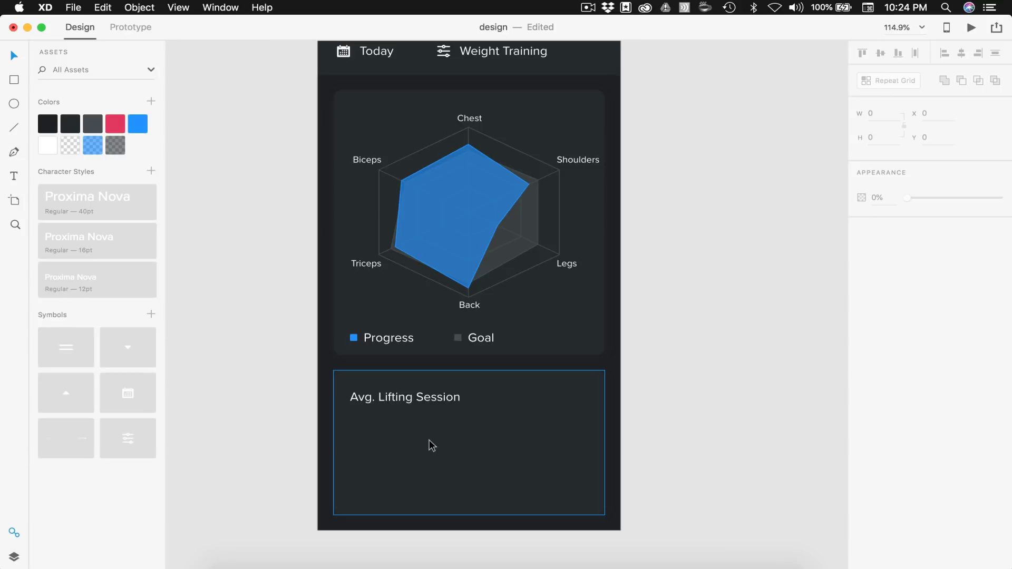
# Duplicate the "Avg. Lifting Session" label horizontally to X 198, Y 631, near the card's right edge
pyautogui.scroll(3, 389, 432)
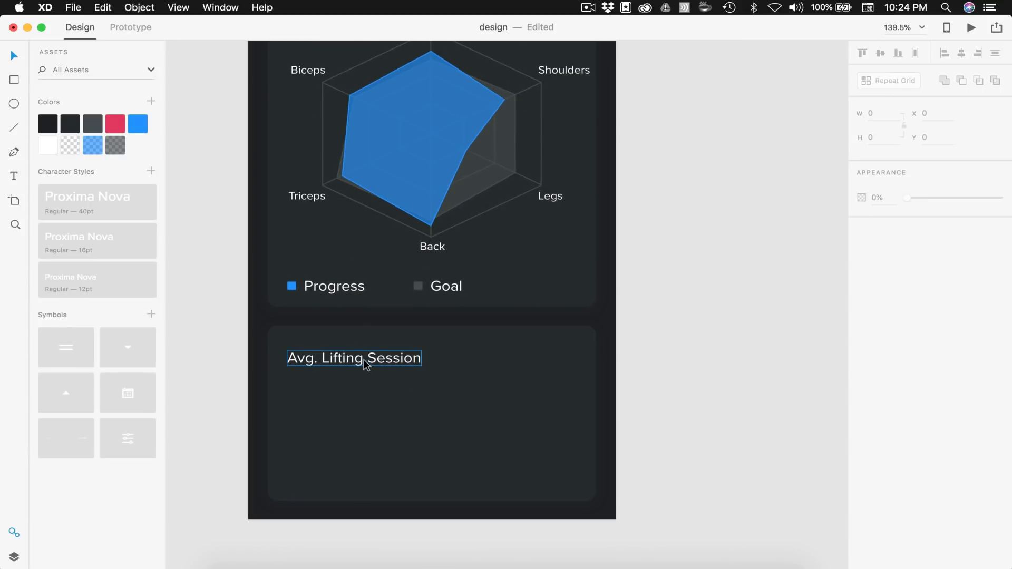
pyautogui.moveTo(364, 359); pyautogui.dragTo(536, 363)
pyautogui.press('Left')
pyautogui.press('Left')
pyautogui.press('Left')
pyautogui.press('Left')
pyautogui.press('Left')
pyautogui.press('Left')
pyautogui.press('Left')
pyautogui.press('Left')
pyautogui.press('Left')
pyautogui.press('Left')
pyautogui.press('Left')
pyautogui.press('Left')
pyautogui.press('Left')
pyautogui.press('Left')
# Right-align the duplicated label and change its text to "2hrs"
pyautogui.click(908, 241)
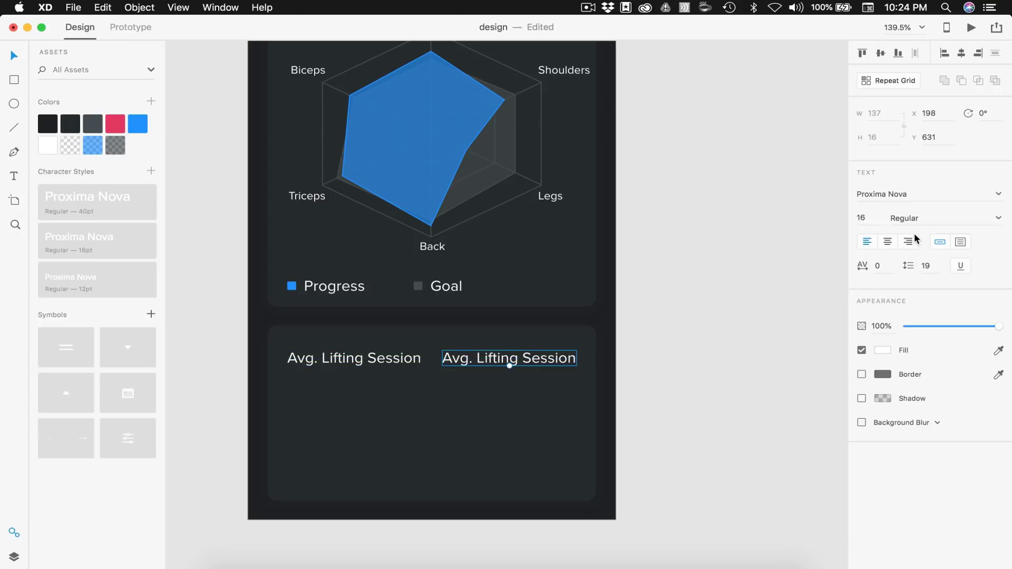
pyautogui.doubleClick(479, 359)
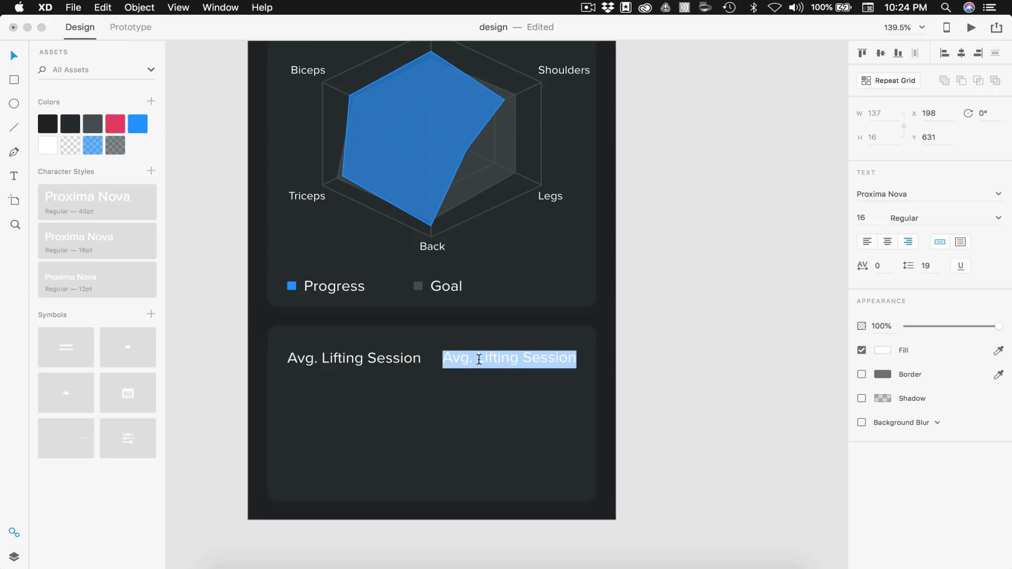
pyautogui.write('2hrs')
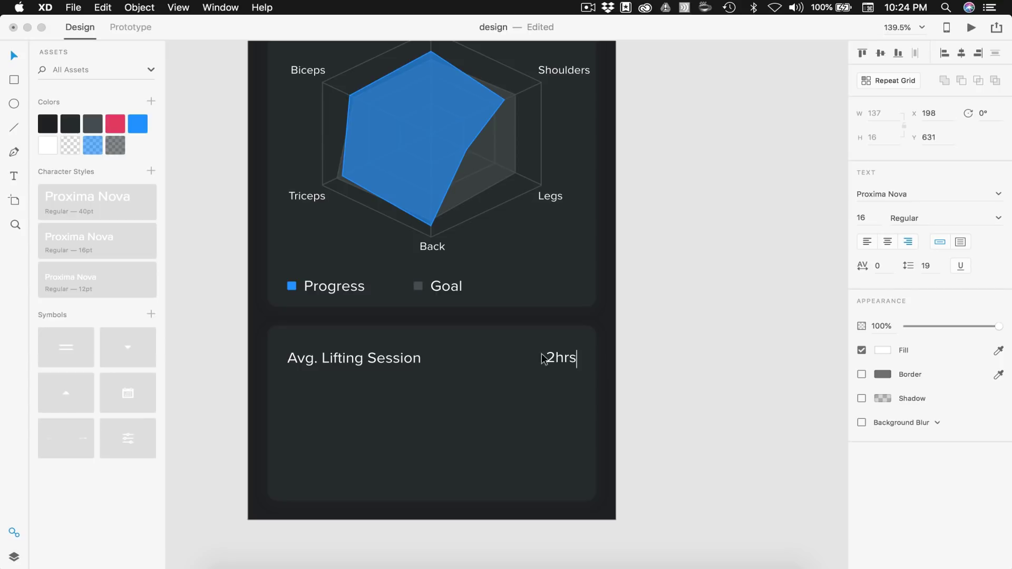
pyautogui.press('Escape')
pyautogui.click(699, 389)
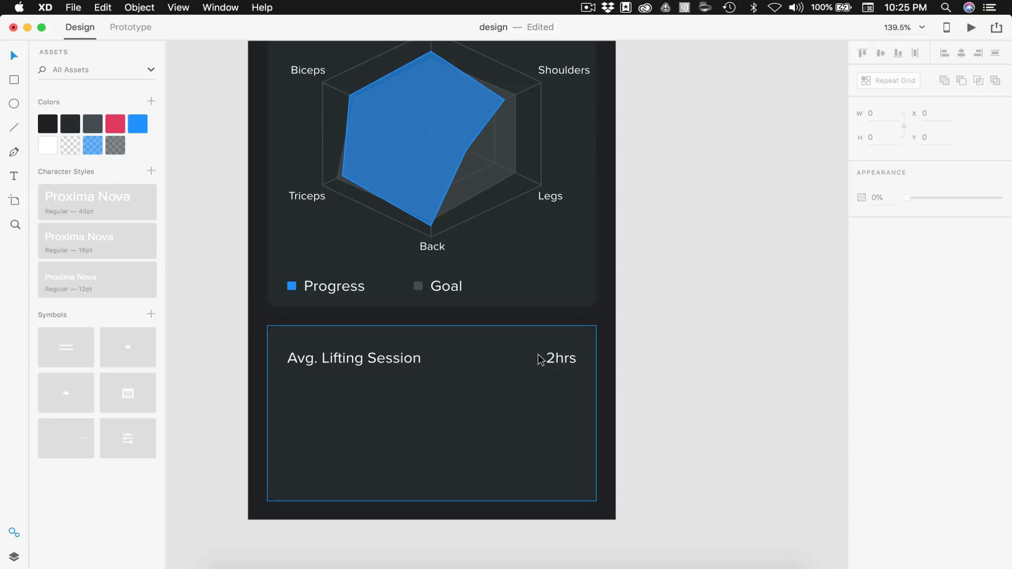
# Place the up-arrow symbol from the assets just before the "2hrs" label, vertically in line with it
pyautogui.scroll(10, 538, 353)
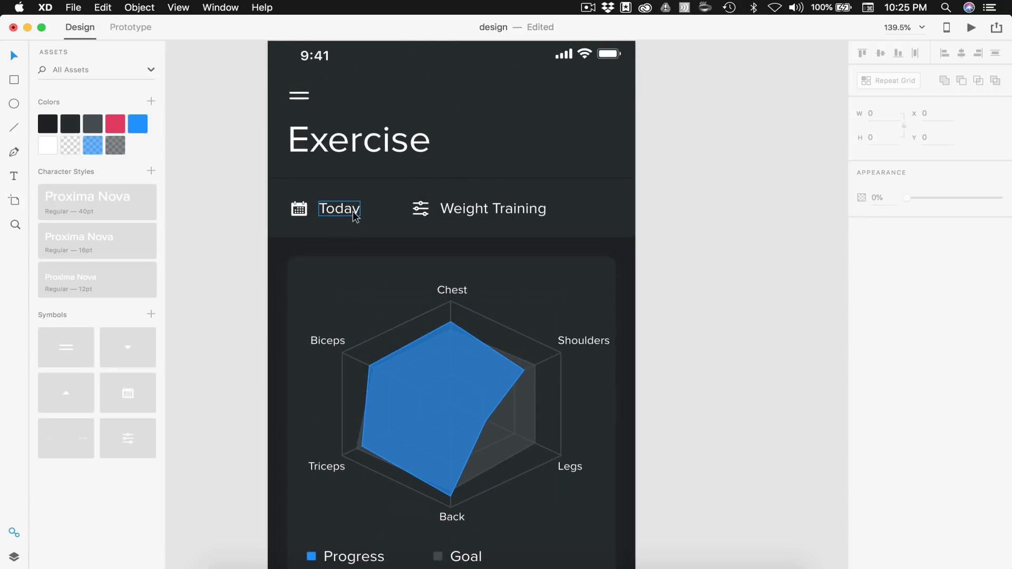
pyautogui.scroll(-1, 355, 214)
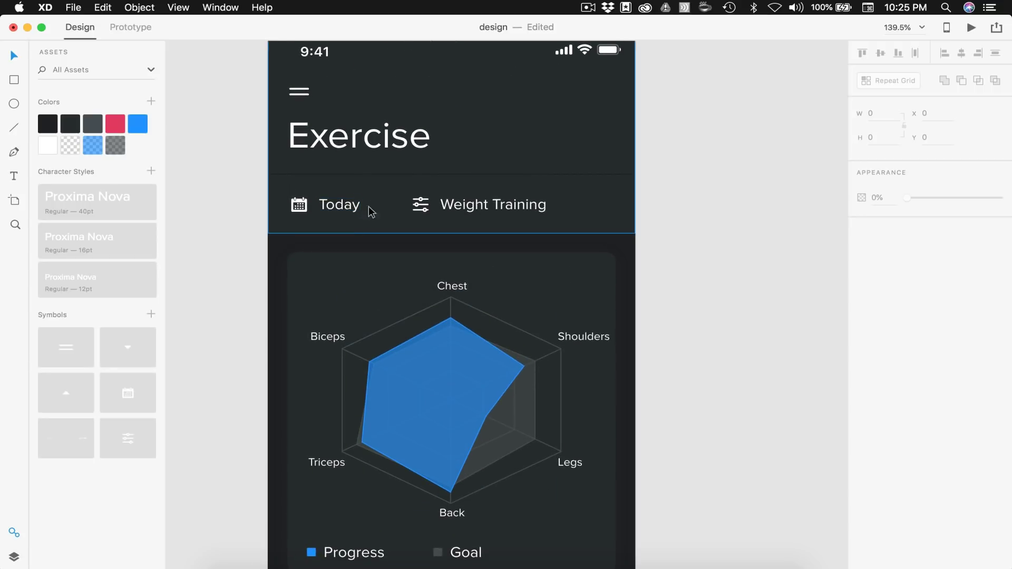
pyautogui.scroll(-10, 382, 204)
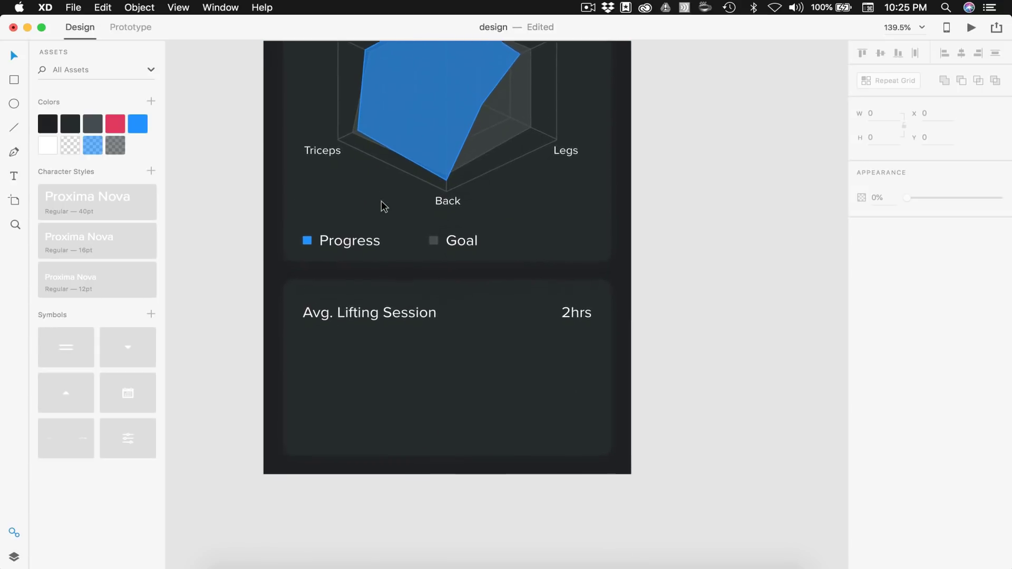
pyautogui.scroll(3, 561, 302)
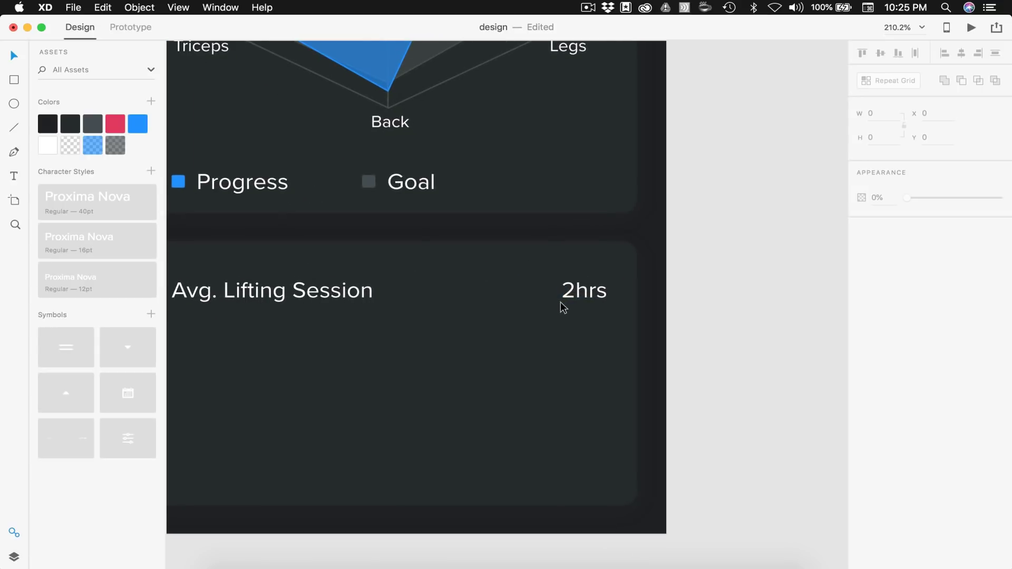
pyautogui.scroll(-1, 561, 302)
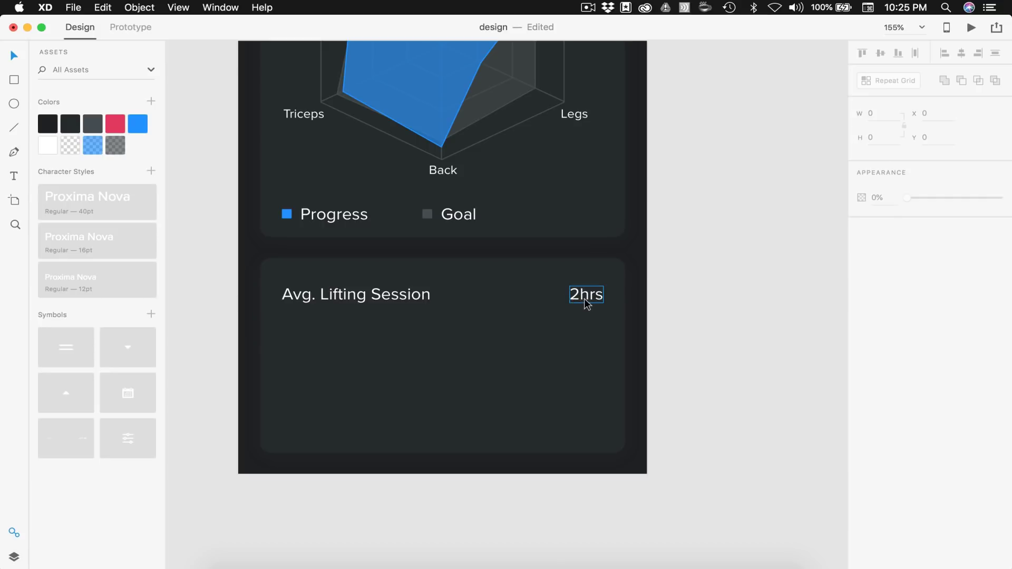
pyautogui.moveTo(51, 405); pyautogui.dragTo(563, 311)
pyautogui.scroll(3, 580, 318)
pyautogui.moveTo(500, 254); pyautogui.dragTo(529, 274)
# Fill the arrow inside the symbol with the solid blue swatch
pyautogui.doubleClick(527, 272)
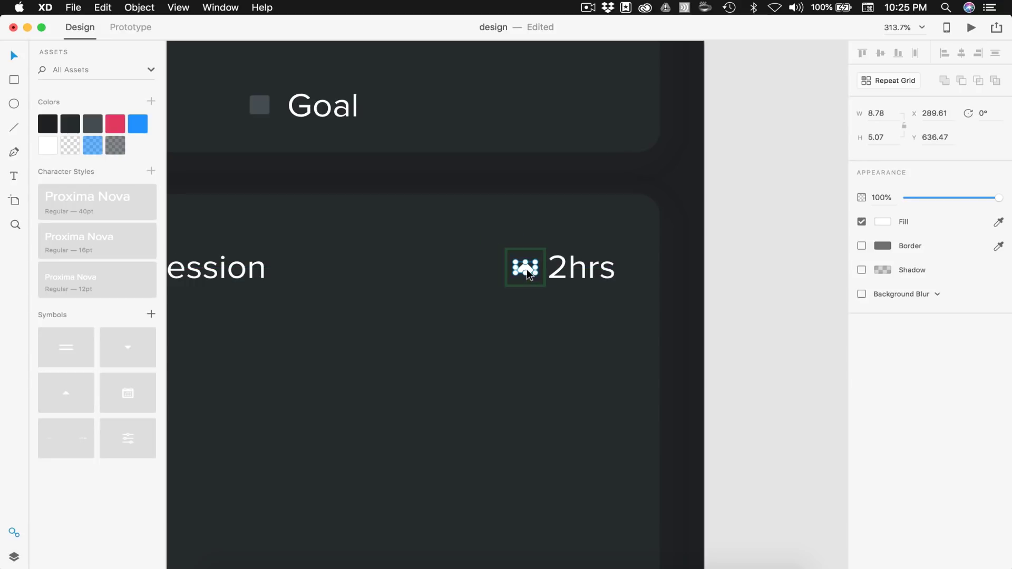
pyautogui.click(136, 124)
pyautogui.click(787, 330)
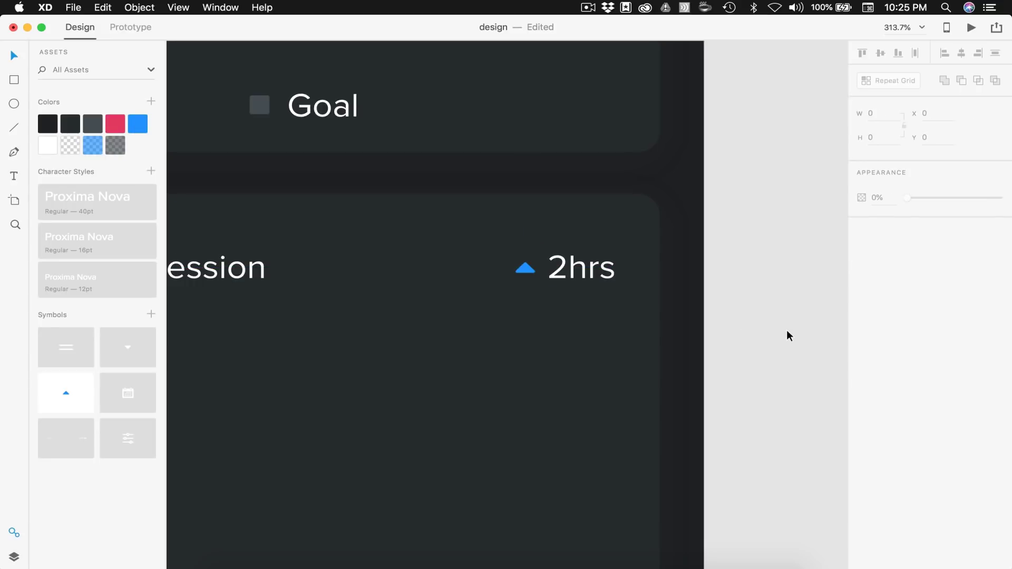
# Draw a horizontal divider line across the lower card below the lifting session row and set its width to 295
pyautogui.scroll(-5, 787, 330)
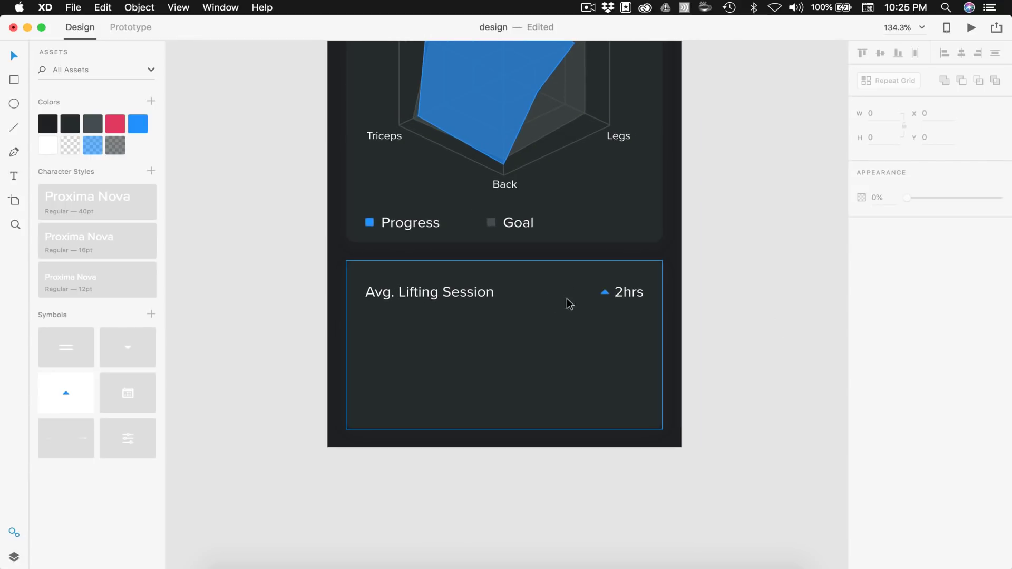
pyautogui.scroll(-2, 682, 327)
pyautogui.hscroll(1, 682, 326)
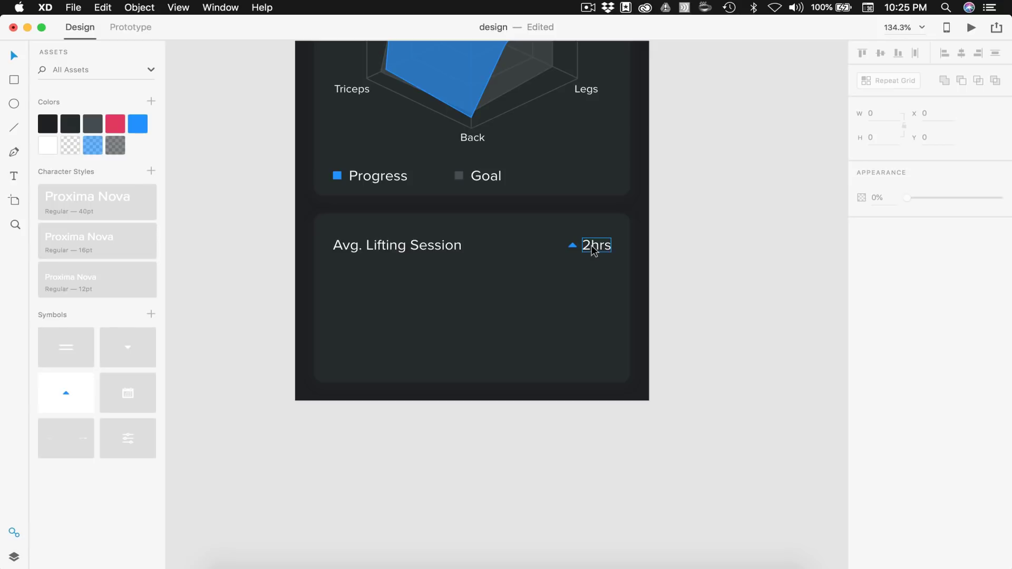
pyautogui.scroll(3, 593, 245)
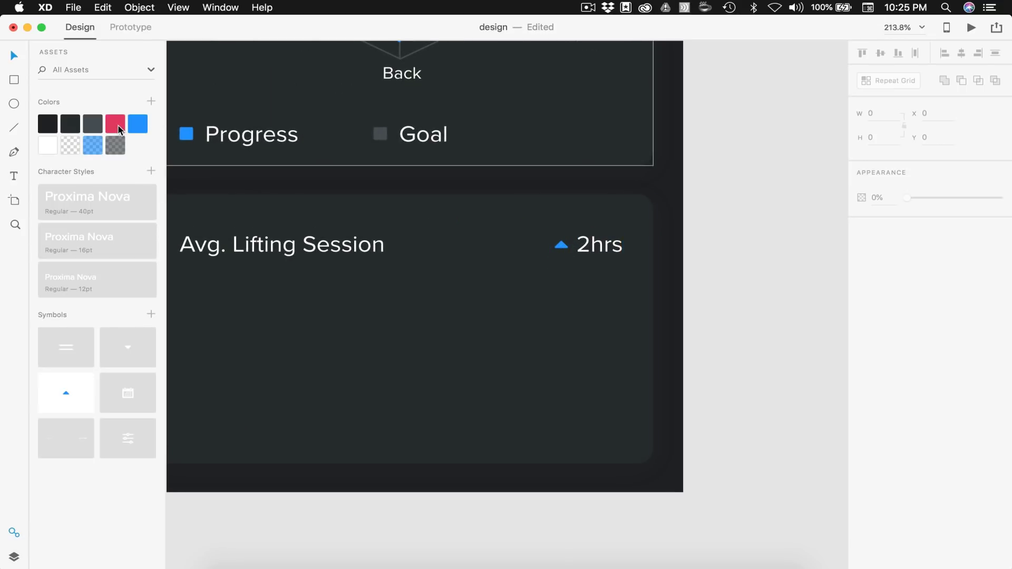
pyautogui.scroll(-3, 736, 317)
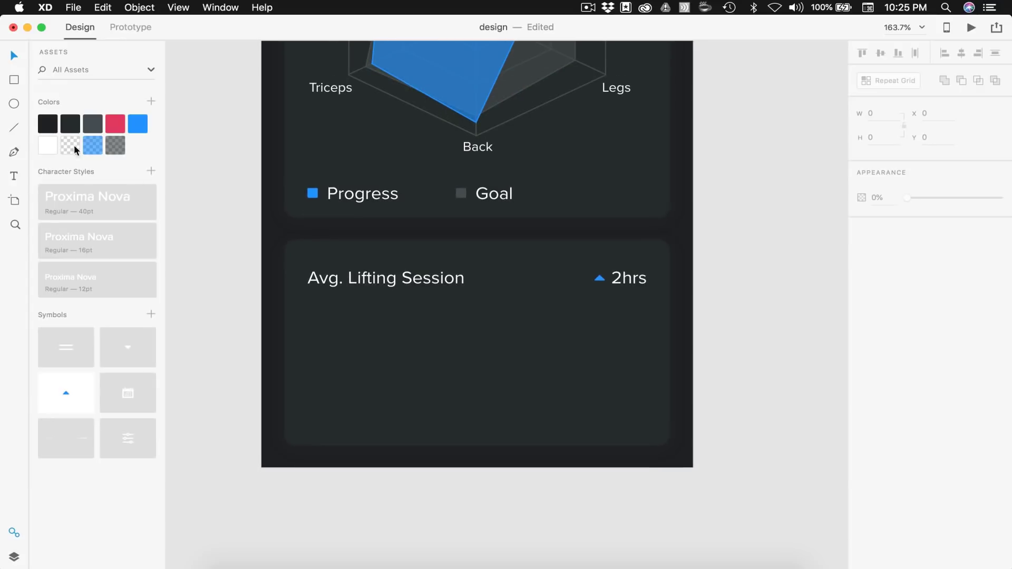
pyautogui.click(14, 128)
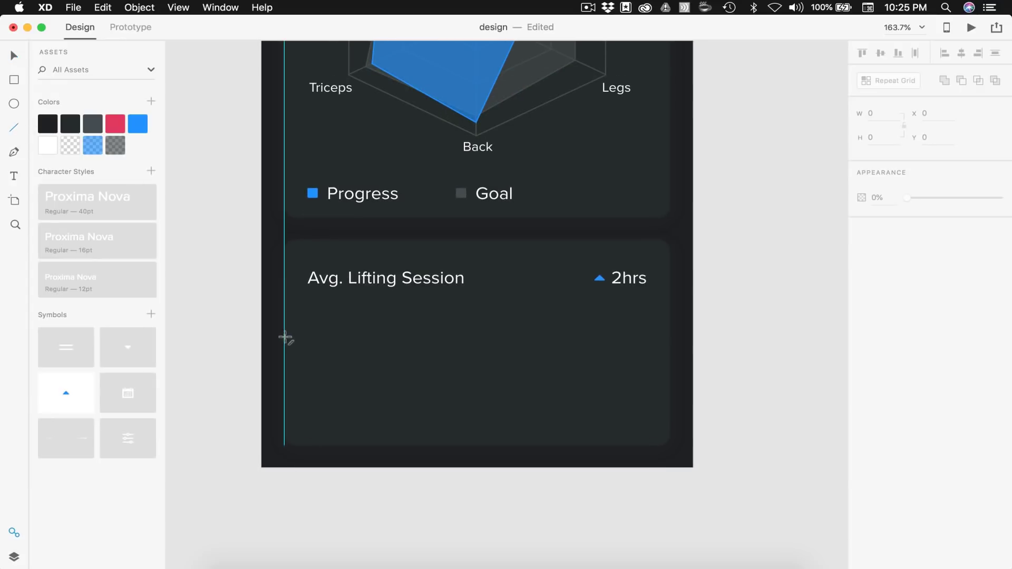
pyautogui.moveTo(285, 337); pyautogui.dragTo(670, 337)
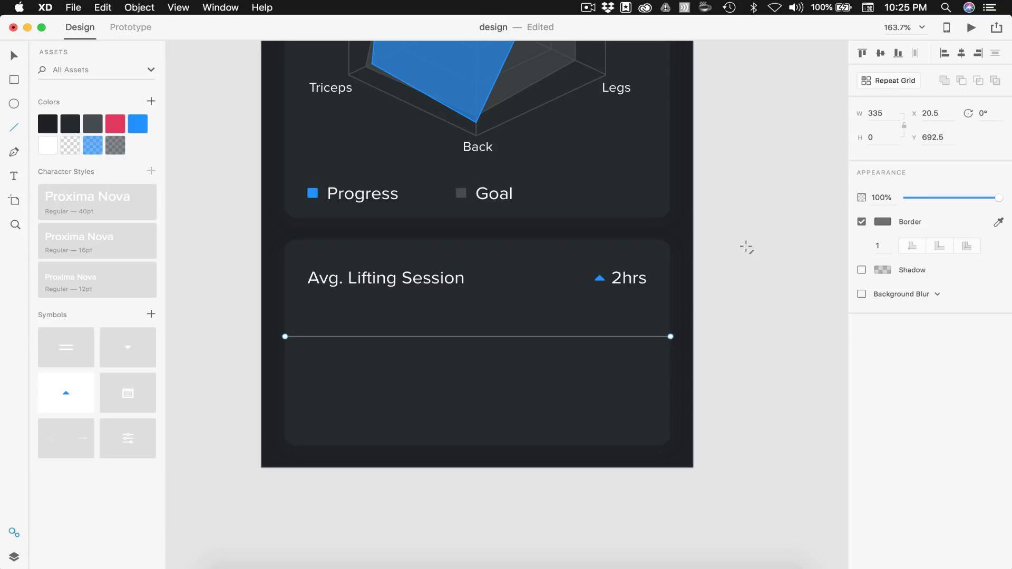
pyautogui.click(889, 113)
pyautogui.write('295')
pyautogui.press('Return')
# Move the divider to X 40.5, Y 667.5 and set its border to the first, near-black swatch
pyautogui.moveTo(538, 337); pyautogui.dragTo(564, 337)
pyautogui.press('alt')
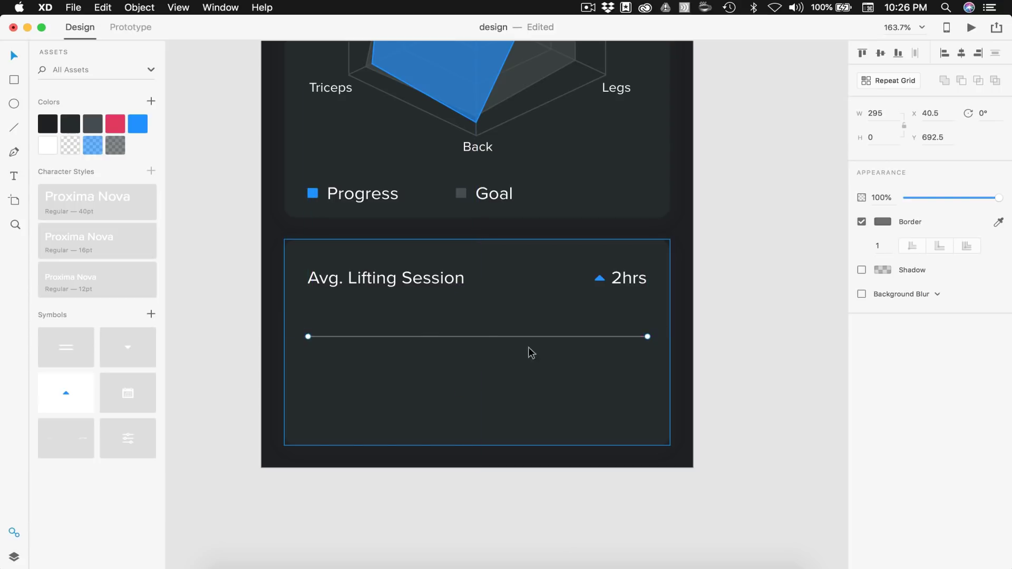
pyautogui.moveTo(409, 336); pyautogui.dragTo(409, 306)
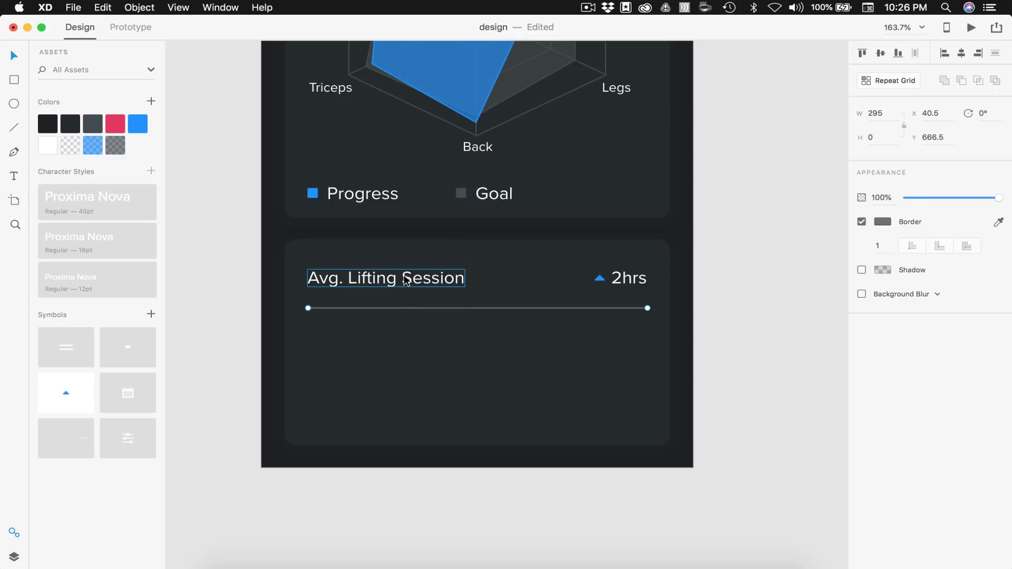
pyautogui.press('alt')
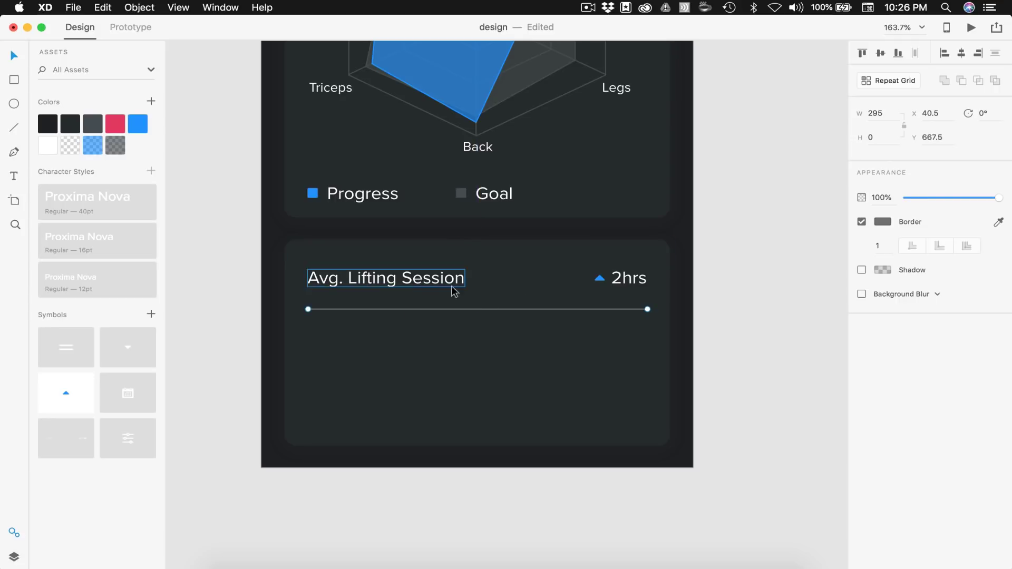
pyautogui.click(49, 125)
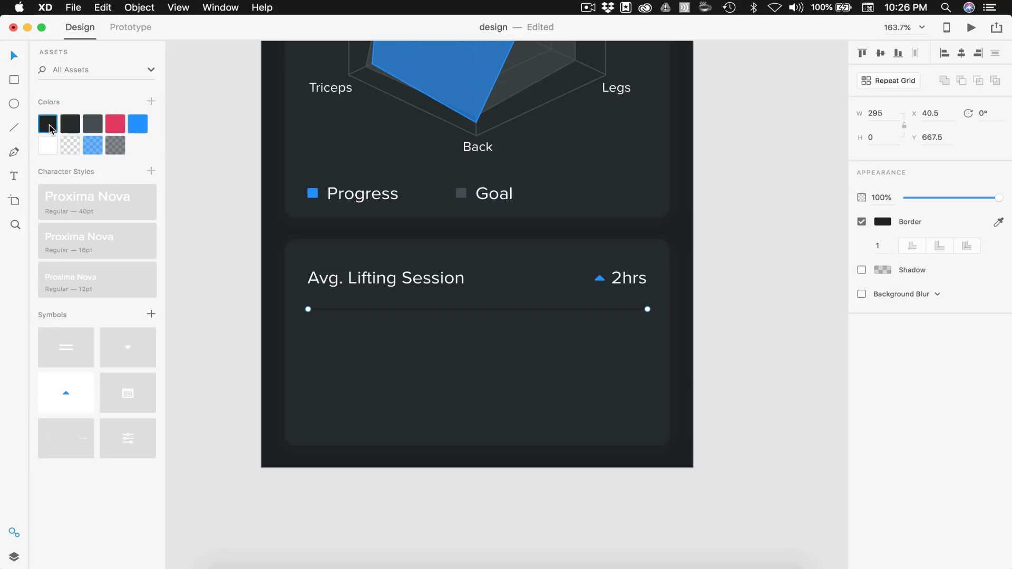
pyautogui.click(795, 324)
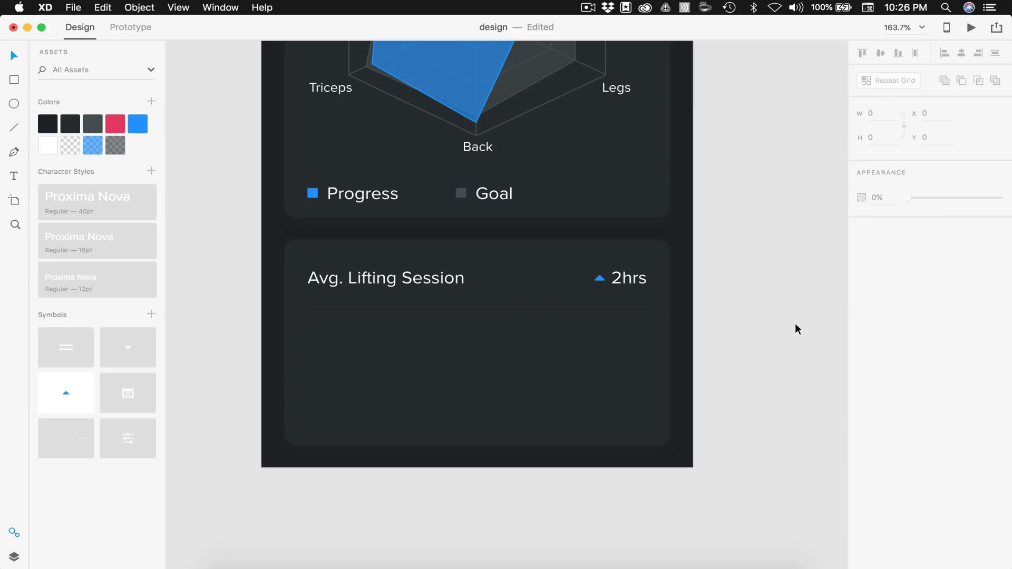
# Duplicate the lifting session label, arrow and "2hrs" value straight down to Y 688, spaced 20.5 px below the divider
pyautogui.click(638, 277)
pyautogui.keyDown('shift'); pyautogui.click(429, 278); pyautogui.keyUp('shift')
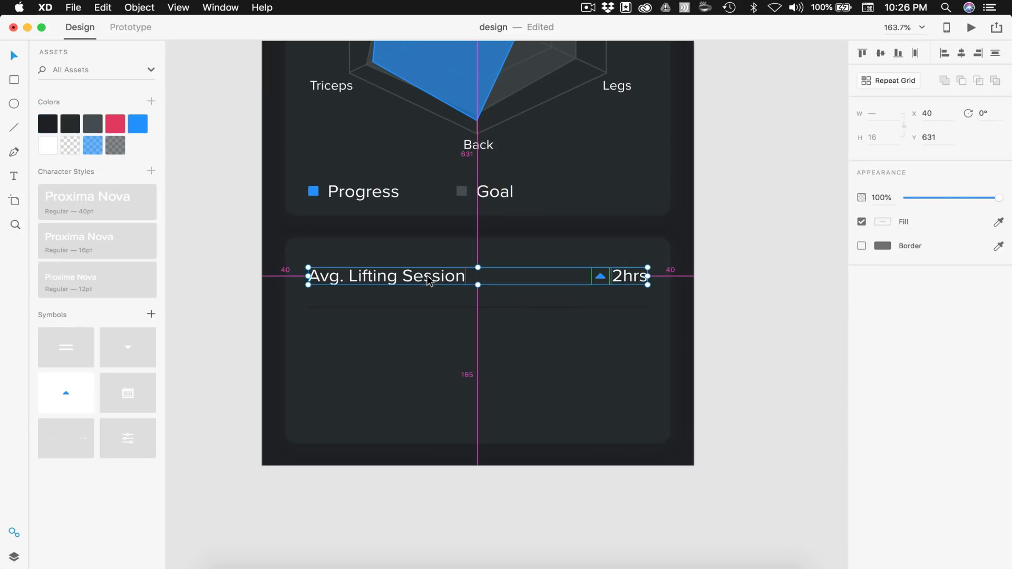
pyautogui.moveTo(429, 279); pyautogui.dragTo(429, 334)
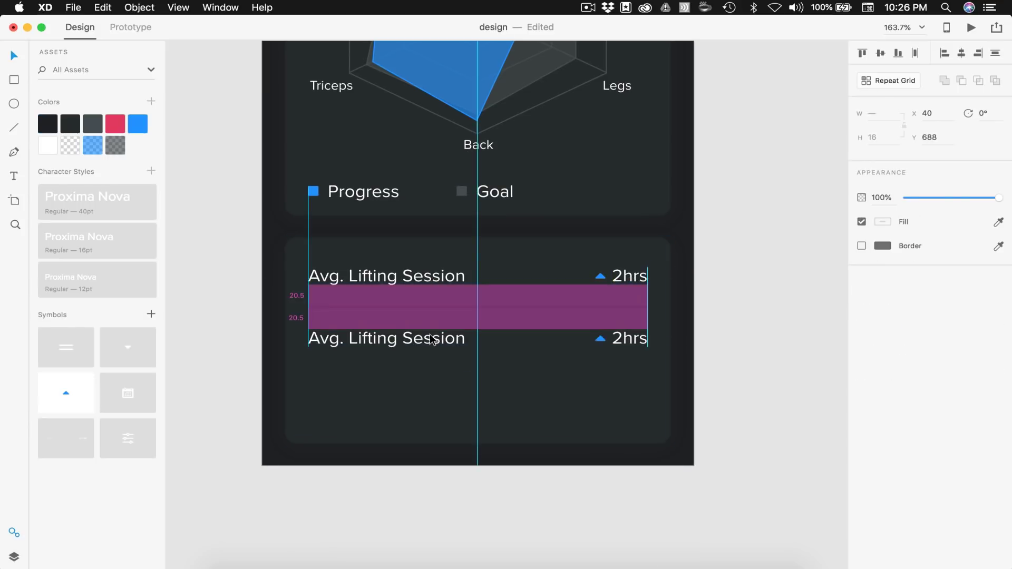
# Change the label of the second row in the lower card to "Training Time"
pyautogui.click(777, 380)
pyautogui.scroll(2, 403, 351)
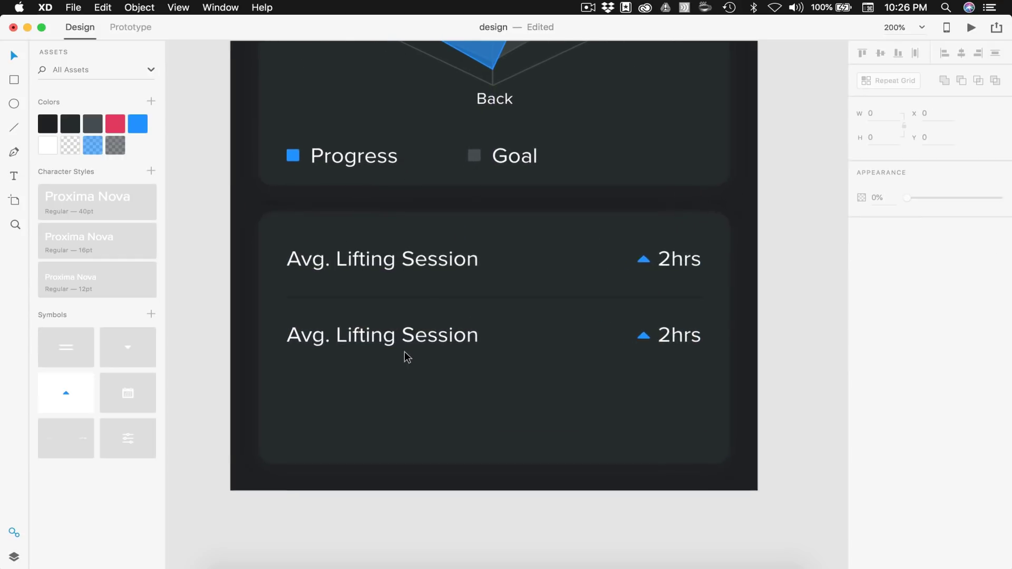
pyautogui.click(395, 343)
pyautogui.doubleClick(396, 343)
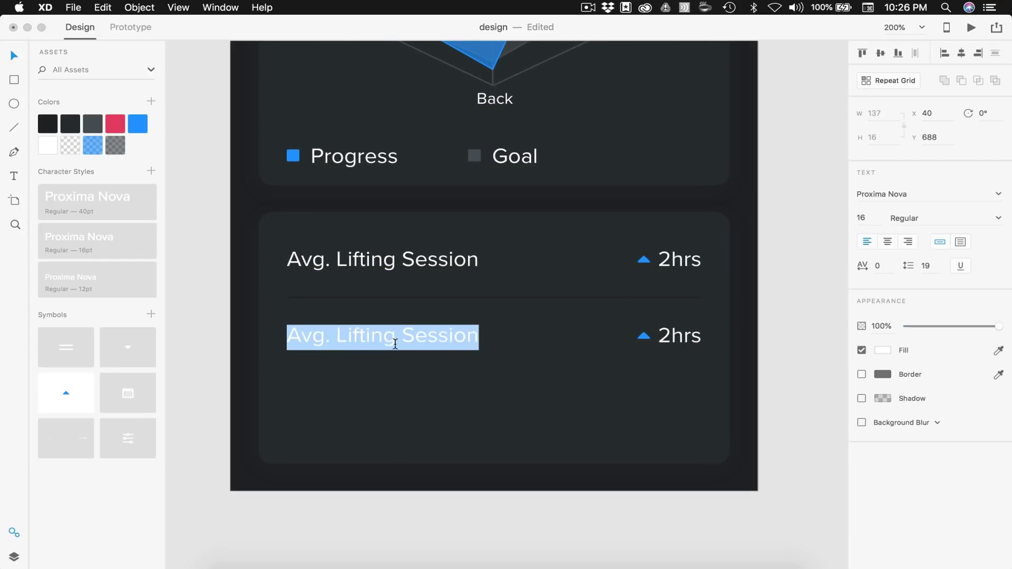
pyautogui.write('Train')
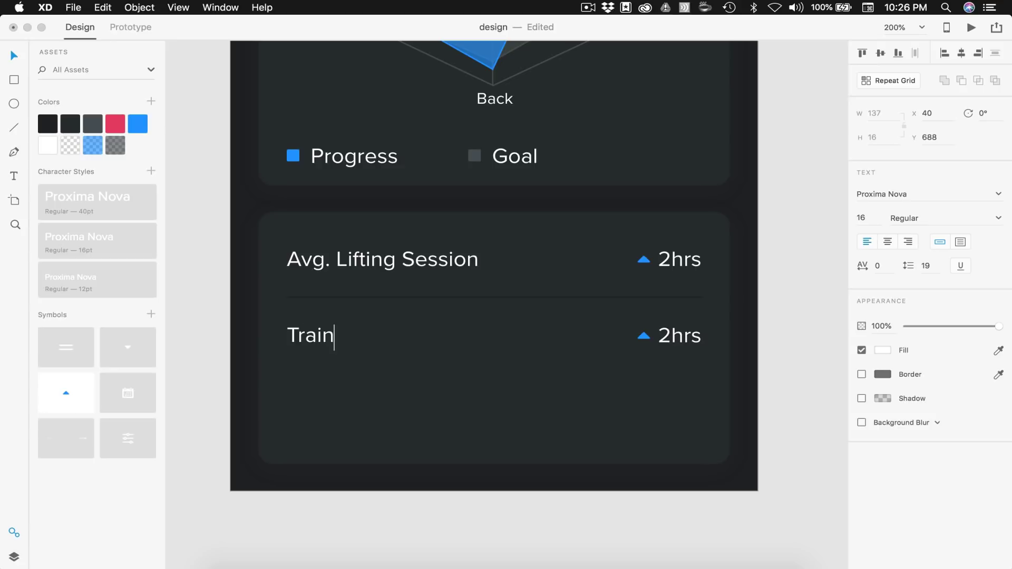
pyautogui.write('ing Time')
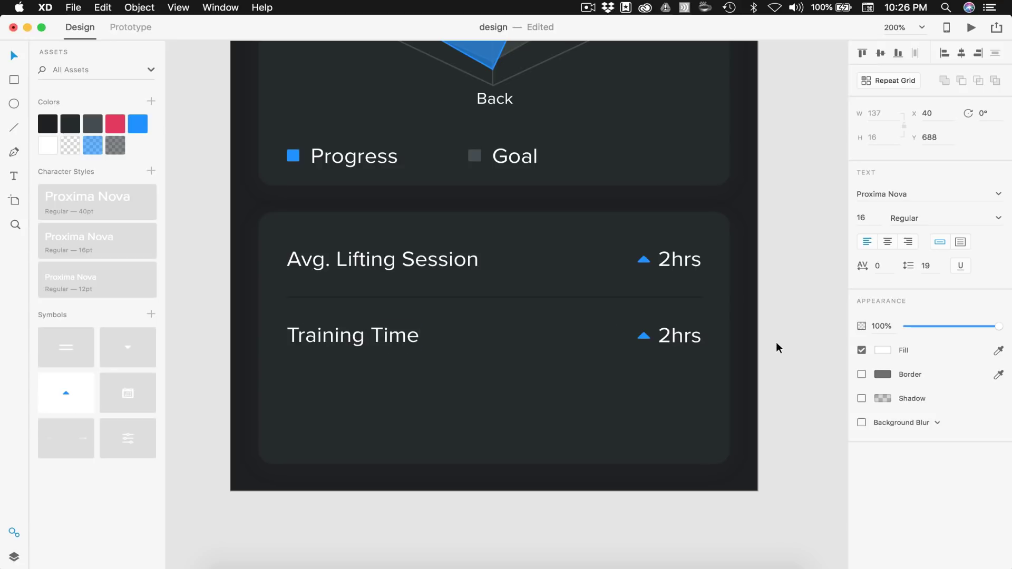
pyautogui.press('Escape')
pyautogui.click(777, 344)
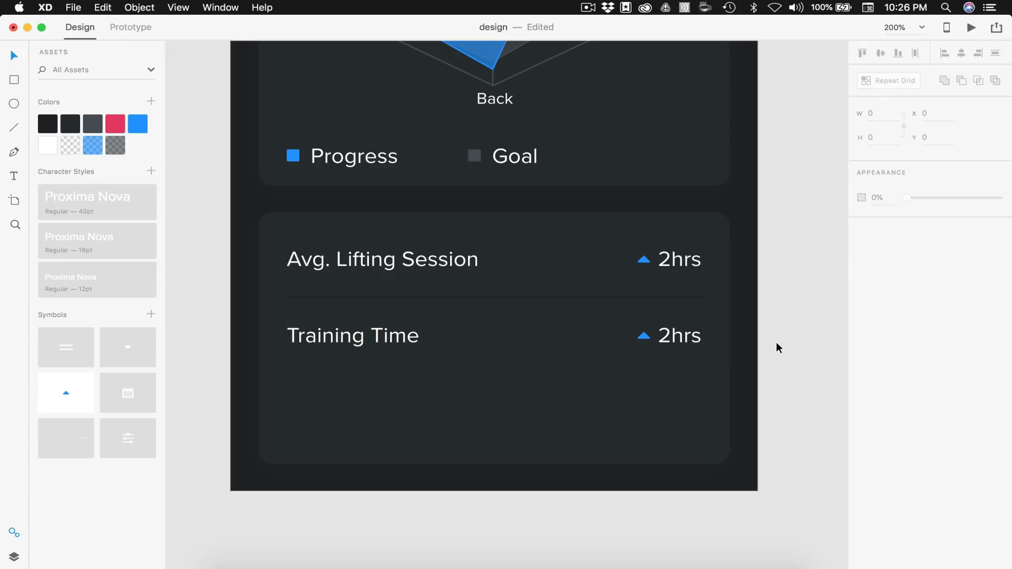
# Change the value of the Training Time row to "65%"
pyautogui.click(671, 339)
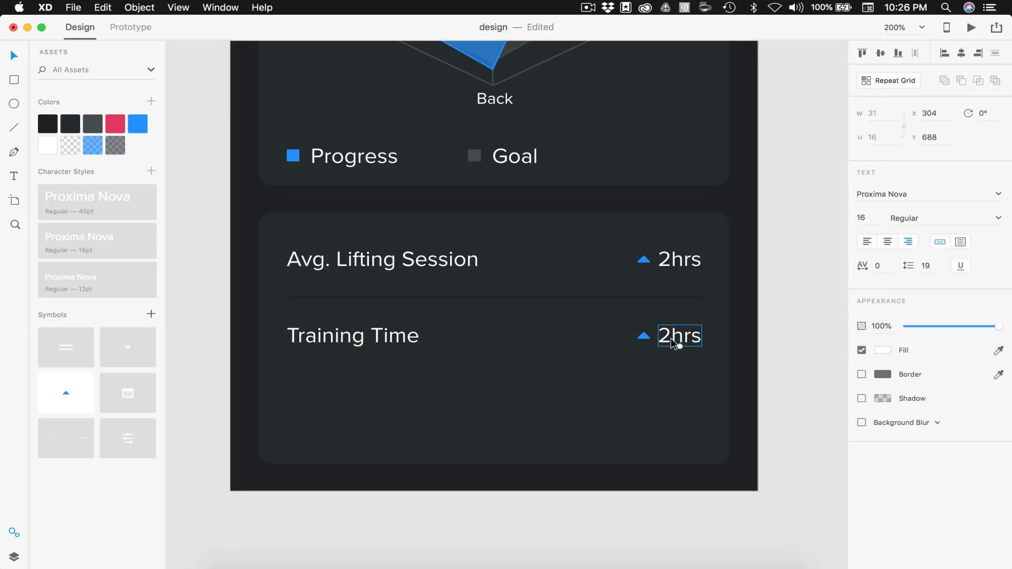
pyautogui.doubleClick(671, 339)
pyautogui.write('65%')
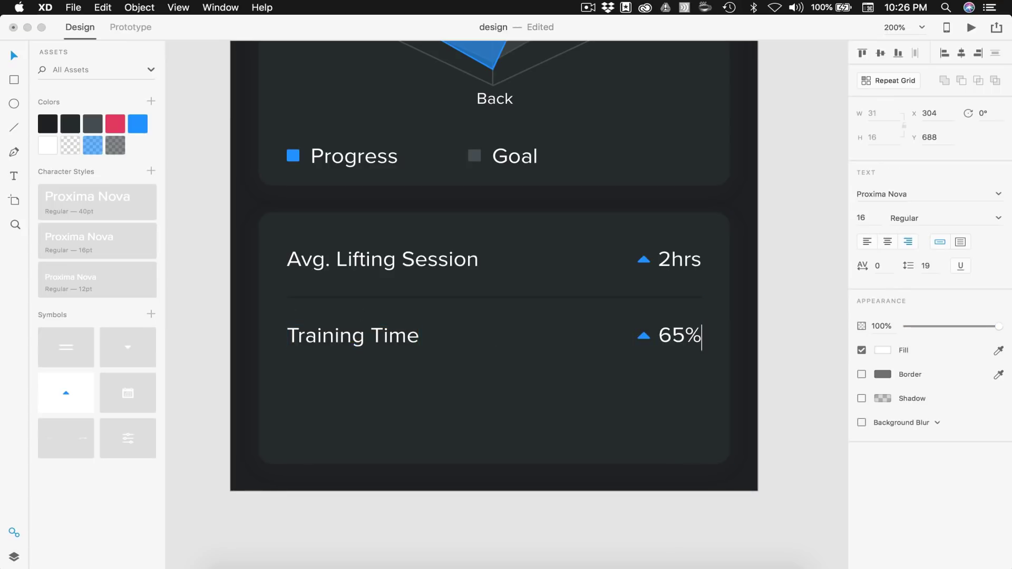
pyautogui.press('Escape')
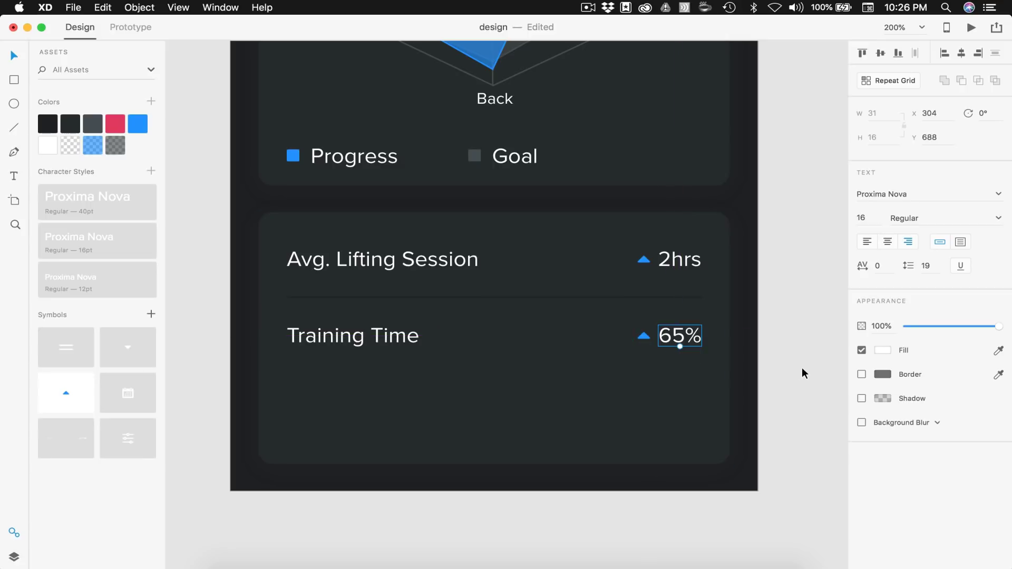
pyautogui.click(757, 371)
# Duplicate the divider and the Training Time row straight down, placing the third row at Y 745
pyautogui.moveTo(777, 371); pyautogui.dragTo(295, 287)
pyautogui.doubleClick(369, 342)
pyautogui.keyDown('alt'); pyautogui.moveTo(378, 343); pyautogui.dragTo(374, 410); pyautogui.keyUp('alt')
pyautogui.scroll(-2, 421, 417)
pyautogui.click(432, 457)
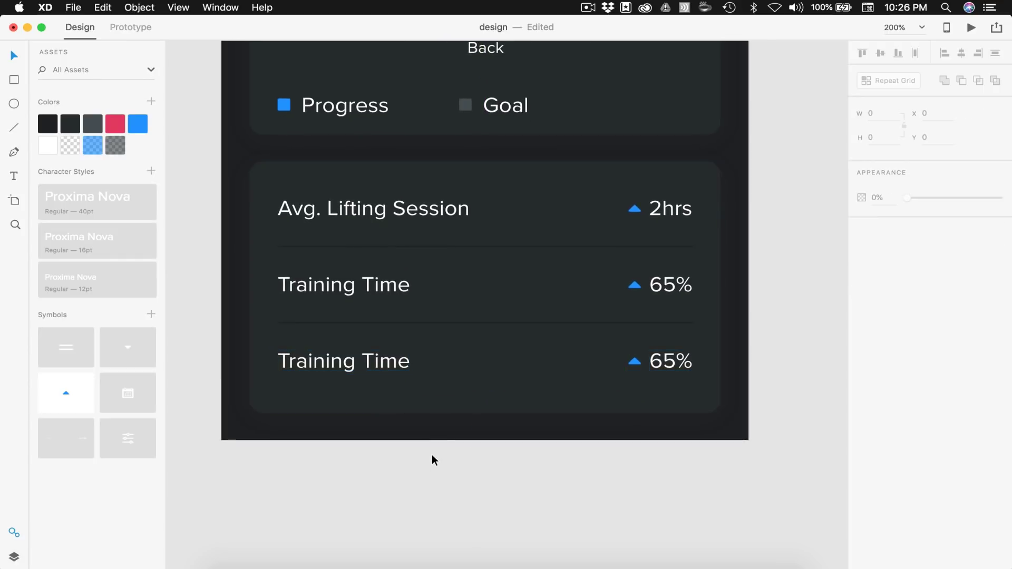
# Change the label of the third row to "Recovery Time"
pyautogui.doubleClick(345, 363)
pyautogui.write('Re')
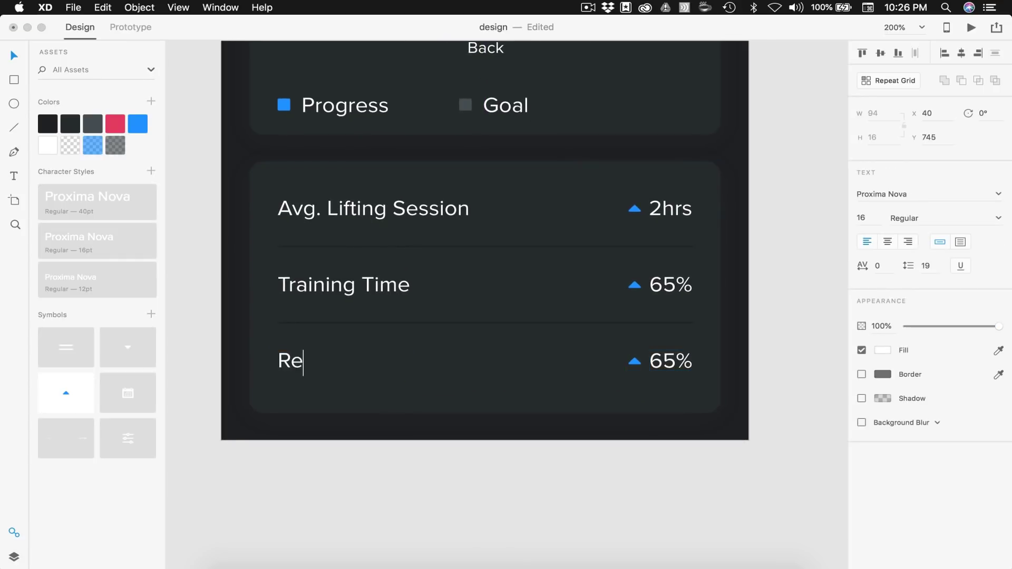
pyautogui.write('covery')
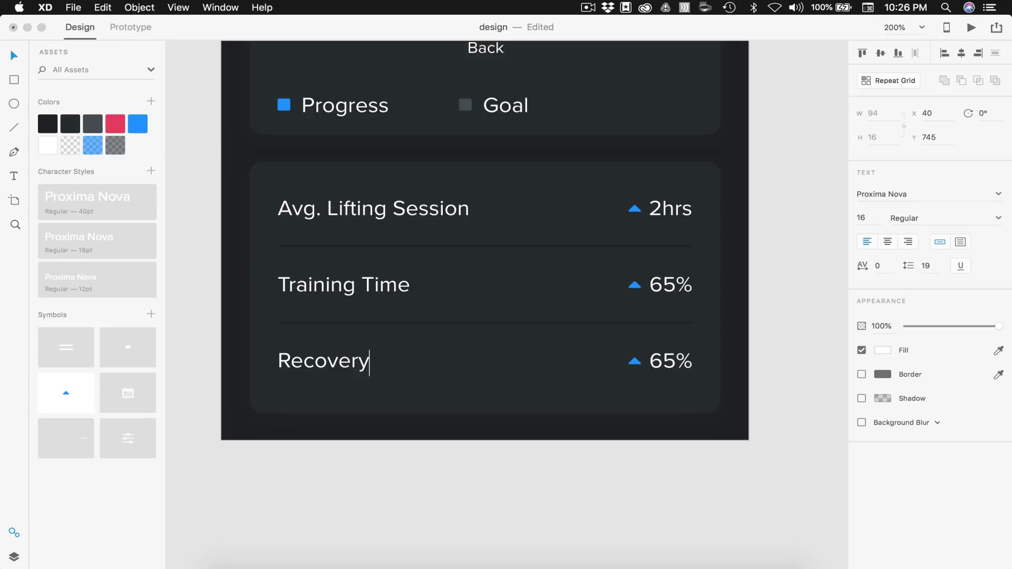
pyautogui.write(' Time')
# Change the value of the Recovery Time row to "35%"
pyautogui.doubleClick(667, 361)
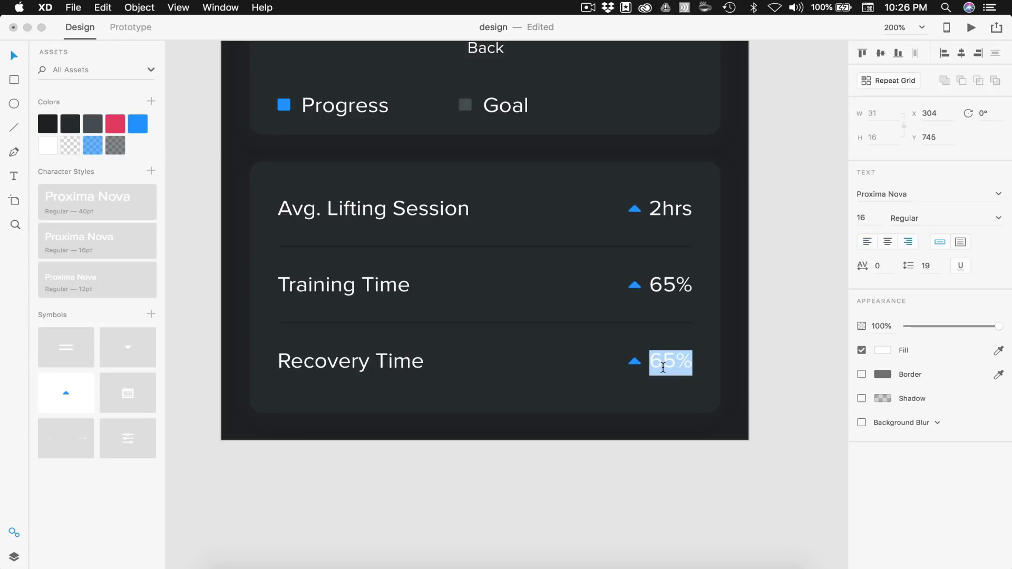
pyautogui.press('Right')
pyautogui.press('Left')
pyautogui.press('Left')
pyautogui.press('BackSpace')
pyautogui.write('3')
pyautogui.press('Escape')
pyautogui.press('Escape')
pyautogui.scroll(2, 662, 346)
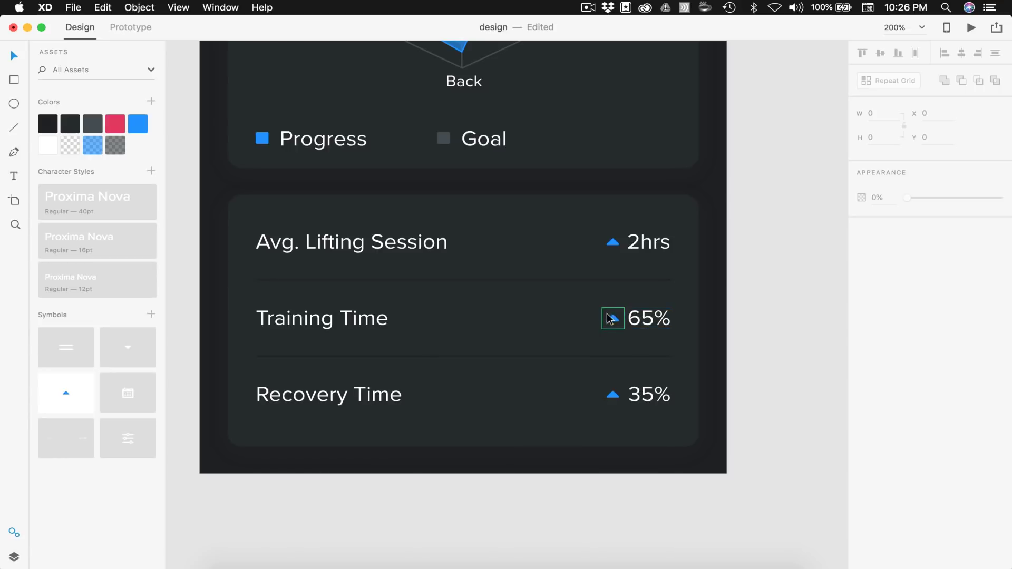
# Replace the blue up arrow in the Recovery Time row with the down arrow symbol at X 287, Y 745
pyautogui.click(608, 394)
pyautogui.scroll(1, 636, 415)
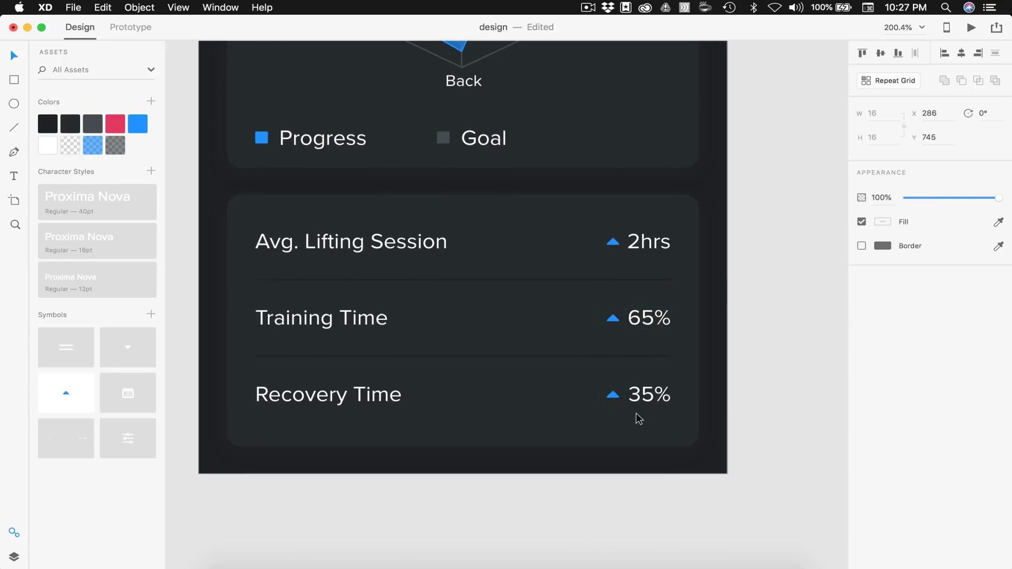
pyautogui.press('Delete')
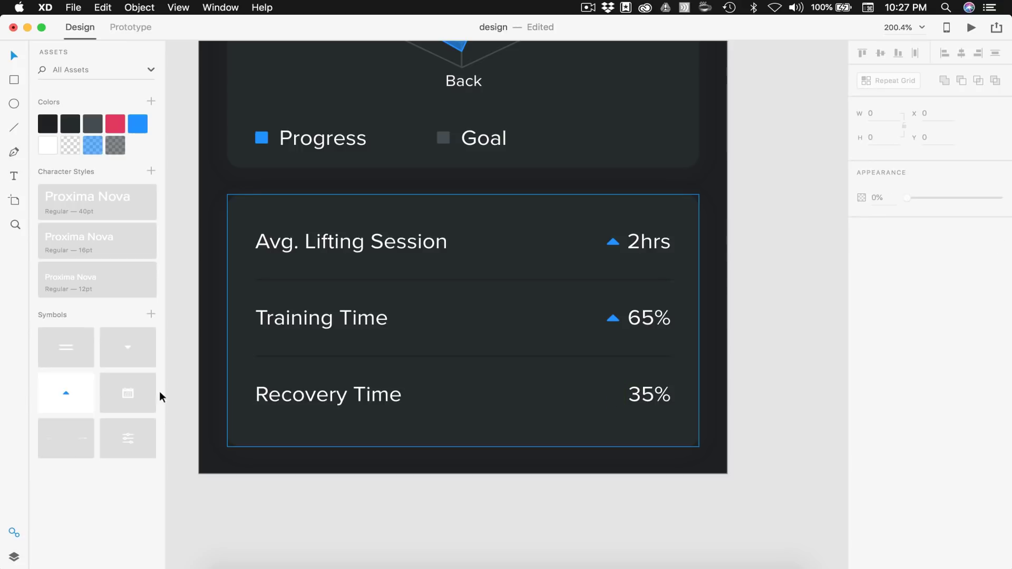
pyautogui.moveTo(127, 347); pyautogui.dragTo(613, 397)
# Fill the down arrow beside the 35% value with the red swatch
pyautogui.scroll(5, 613, 397)
pyautogui.click(630, 404)
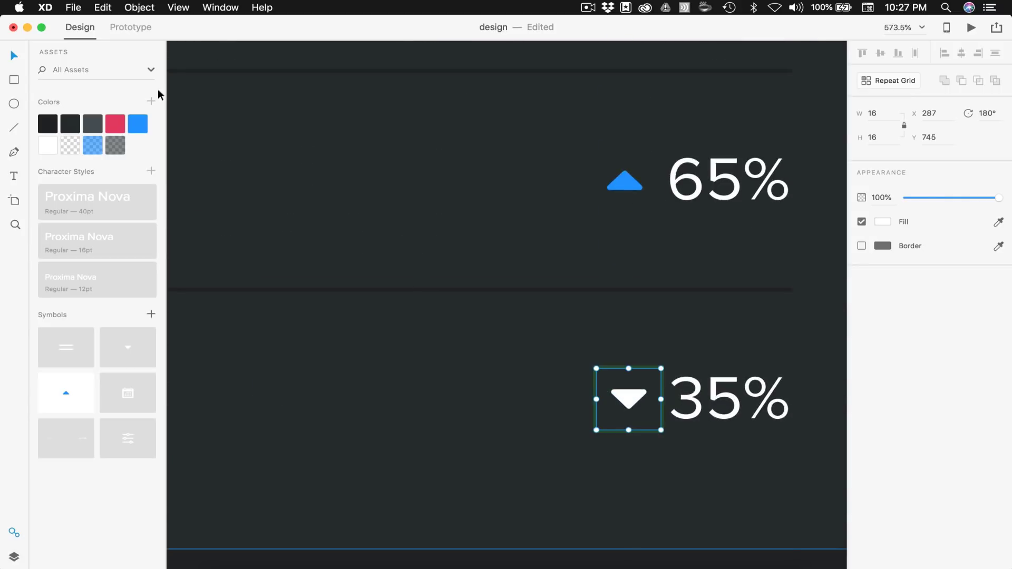
pyautogui.click(114, 123)
pyautogui.scroll(-5, 356, 239)
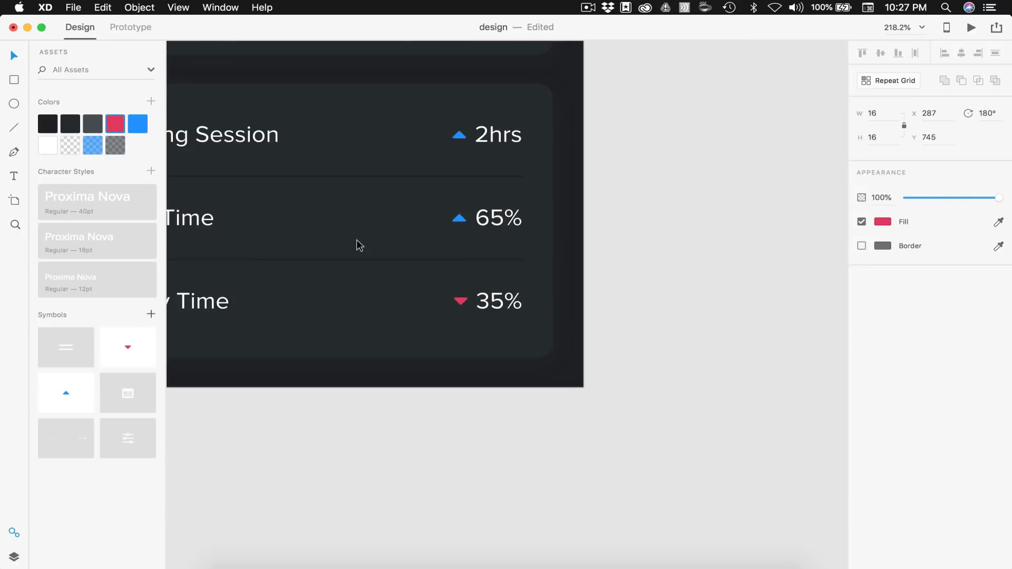
pyautogui.click(666, 337)
pyautogui.scroll(-3, 666, 336)
pyautogui.scroll(-5, 666, 336)
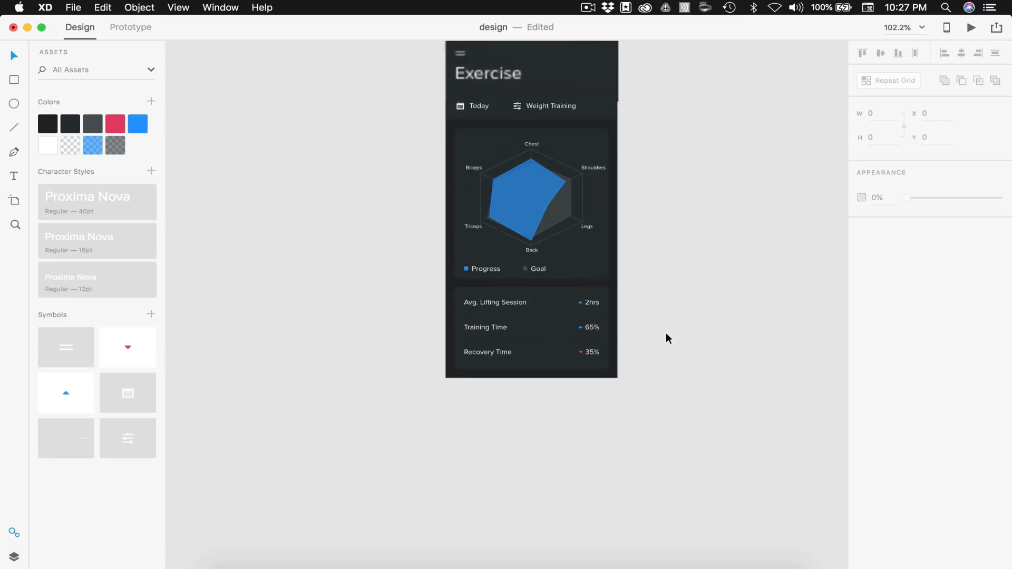